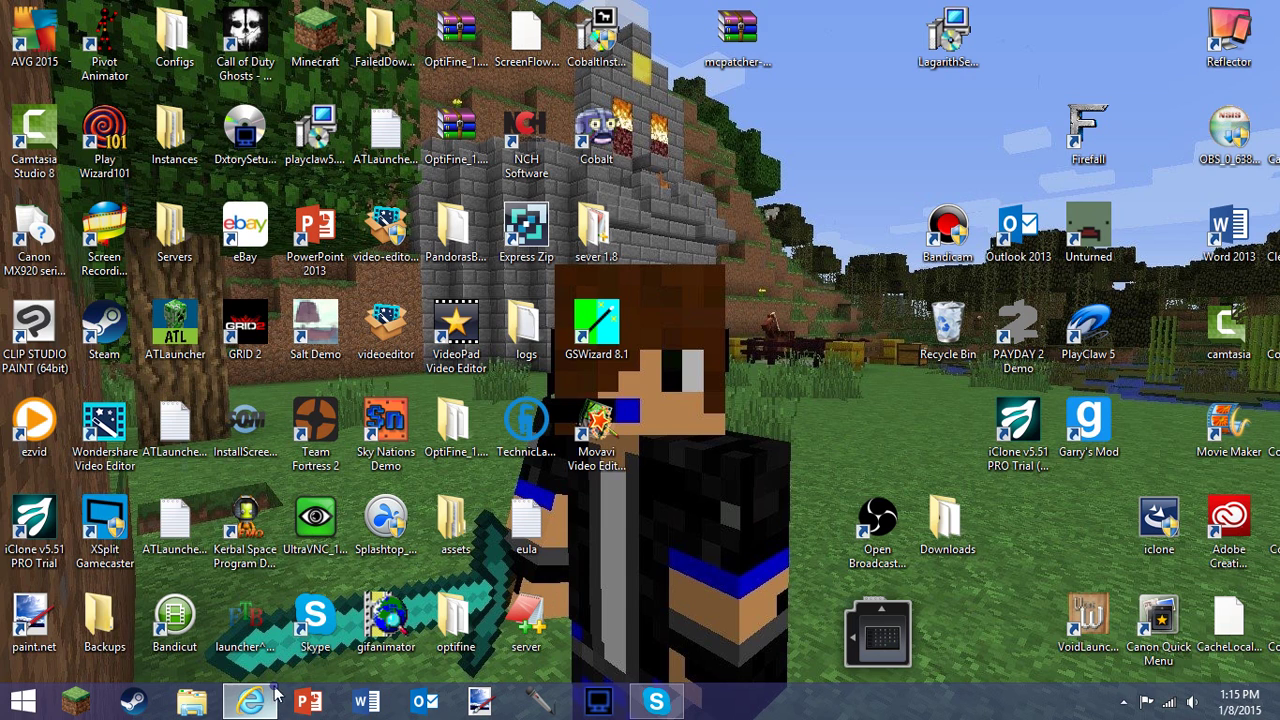
# - Clear the browser off the desktop, then open AppData\Roaming through a %appdata% system search
pyautogui.moveTo(265, 701)
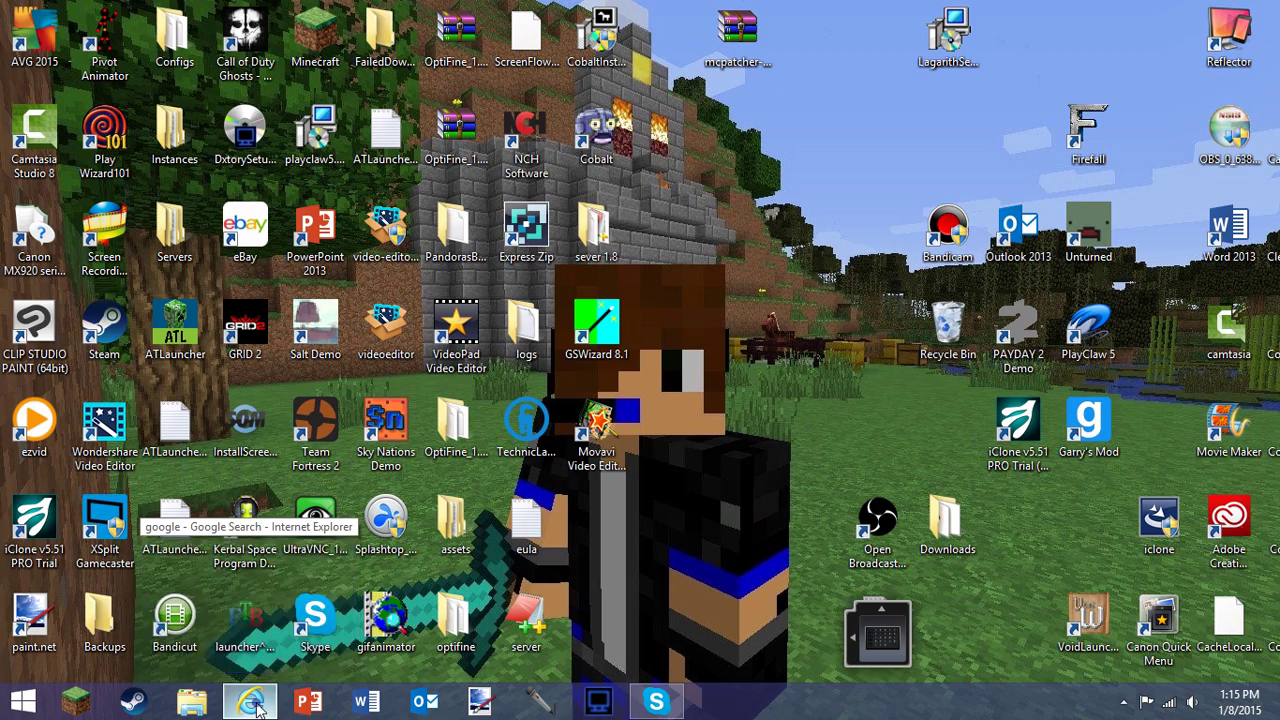
pyautogui.click(325, 637)
pyautogui.click(251, 699)
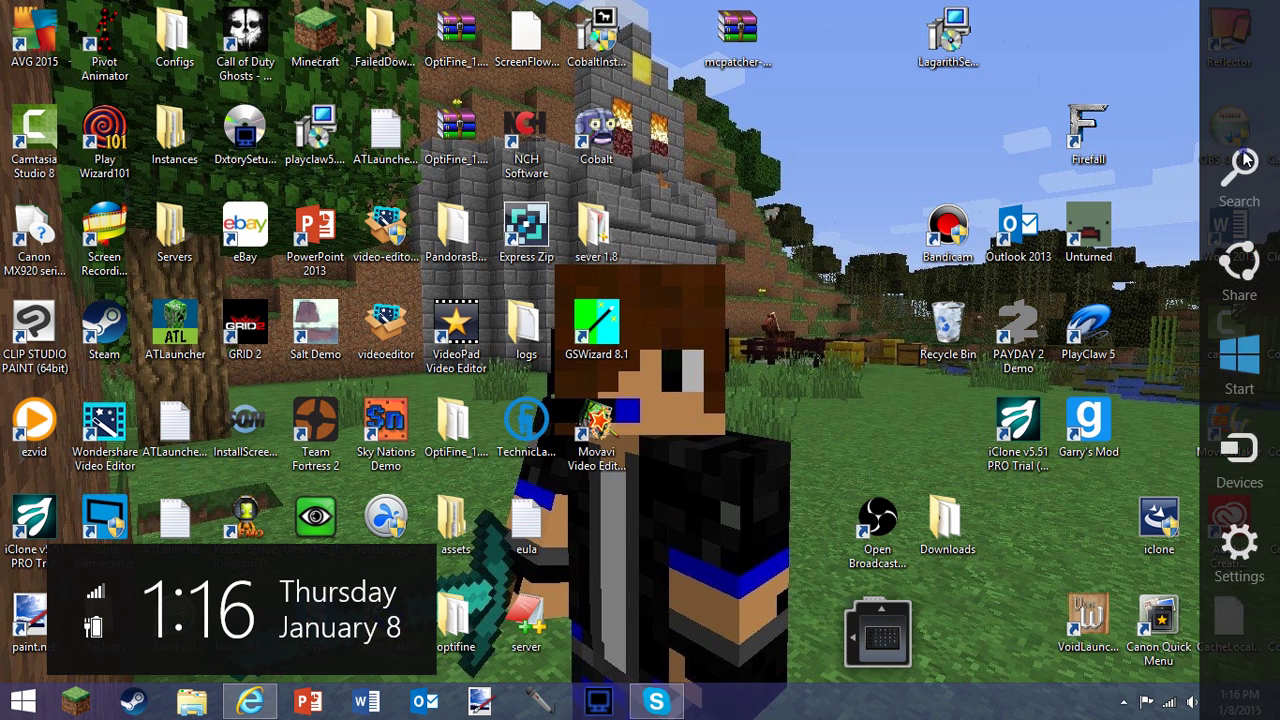
pyautogui.press('super+s')
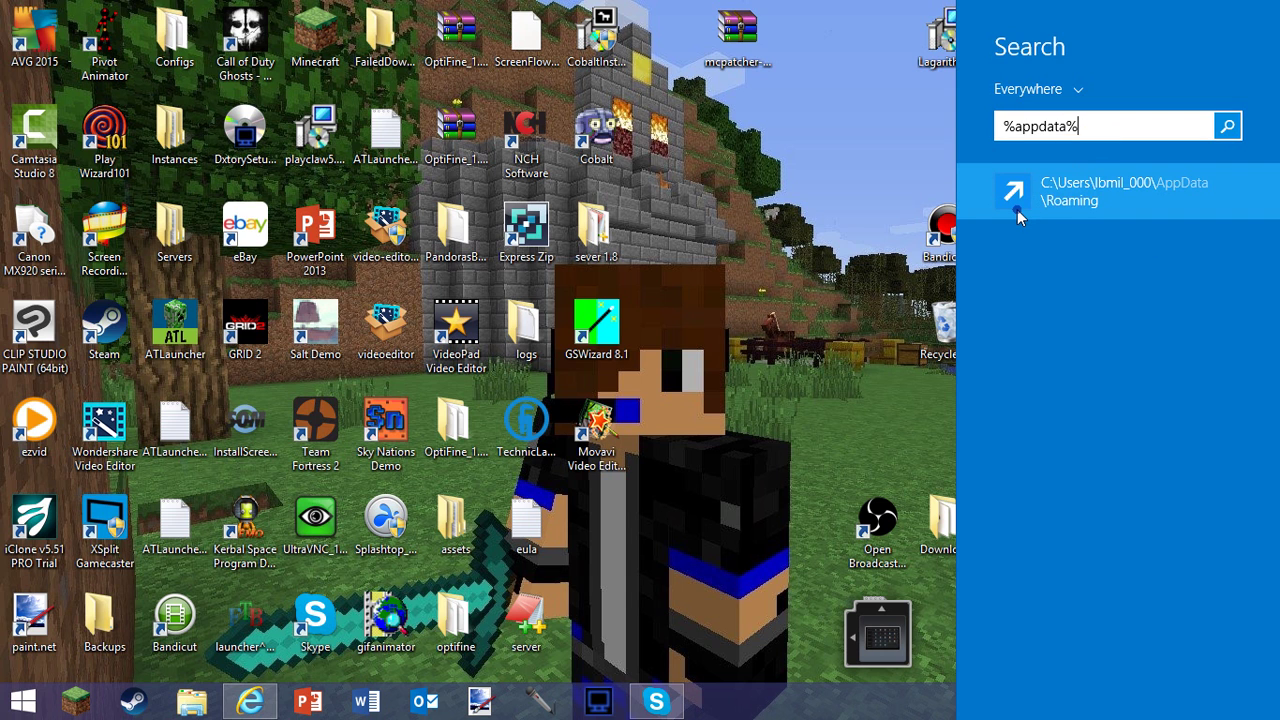
pyautogui.click(1017, 209)
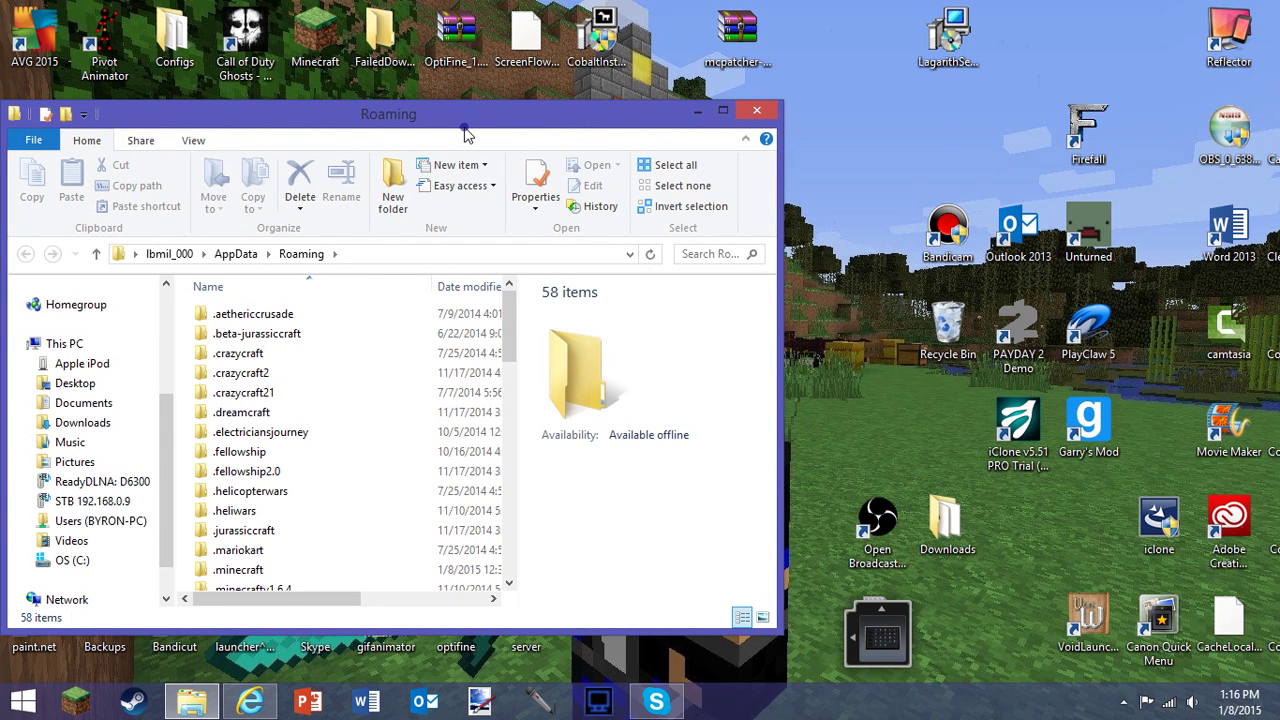
# - Browse into .minecraft\mods, drag the mcpatcher archive toward it, then close the window
pyautogui.moveTo(467, 133); pyautogui.dragTo(672, 74)
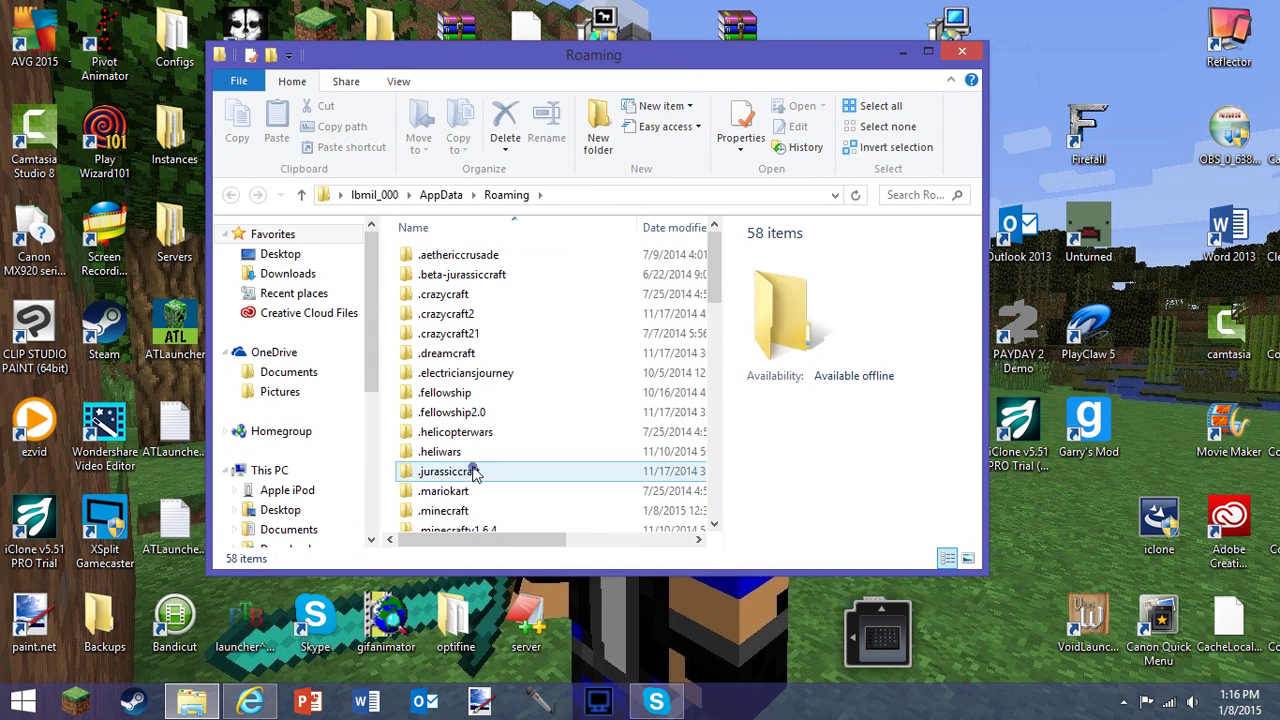
pyautogui.scroll(-3, 720, 275)
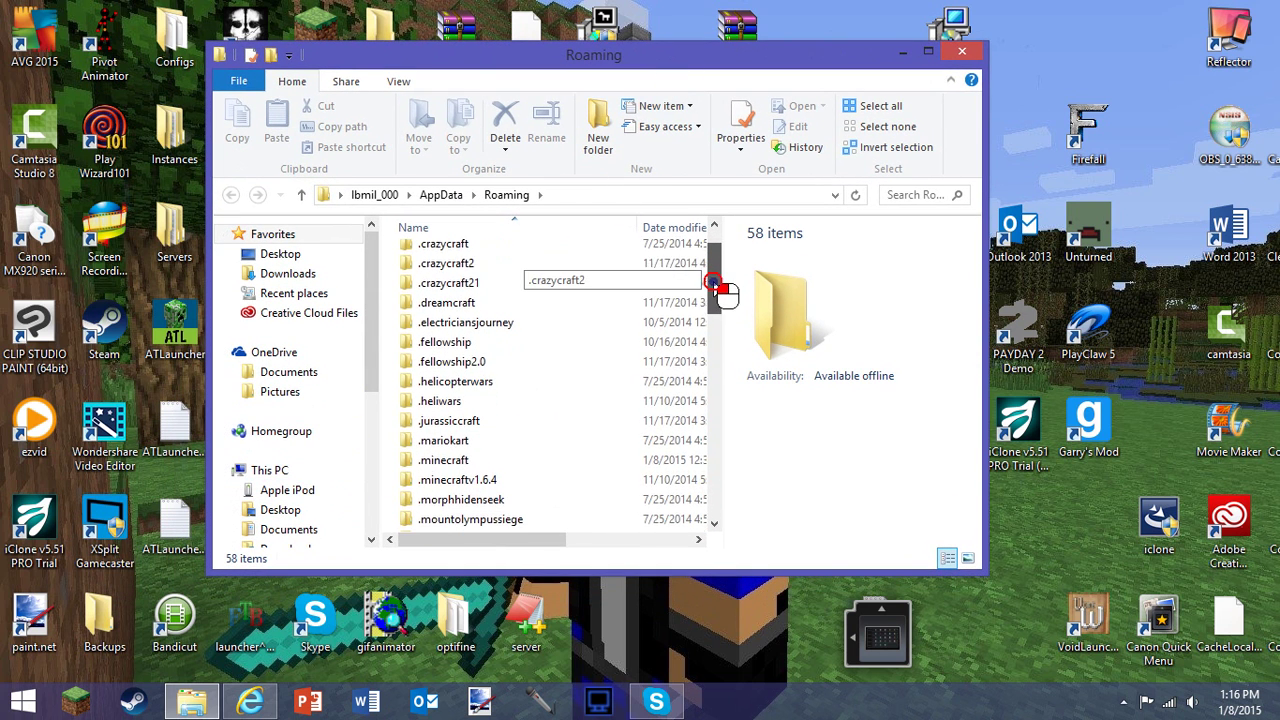
pyautogui.doubleClick(442, 456)
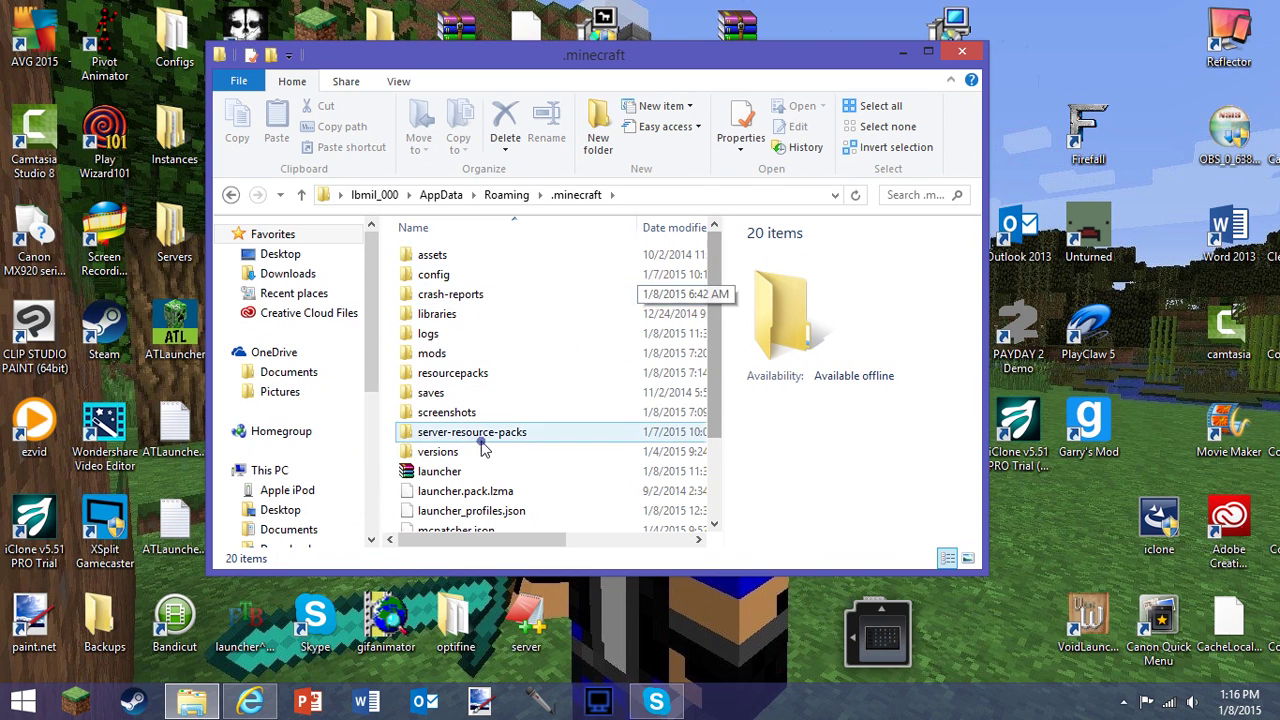
pyautogui.doubleClick(456, 354)
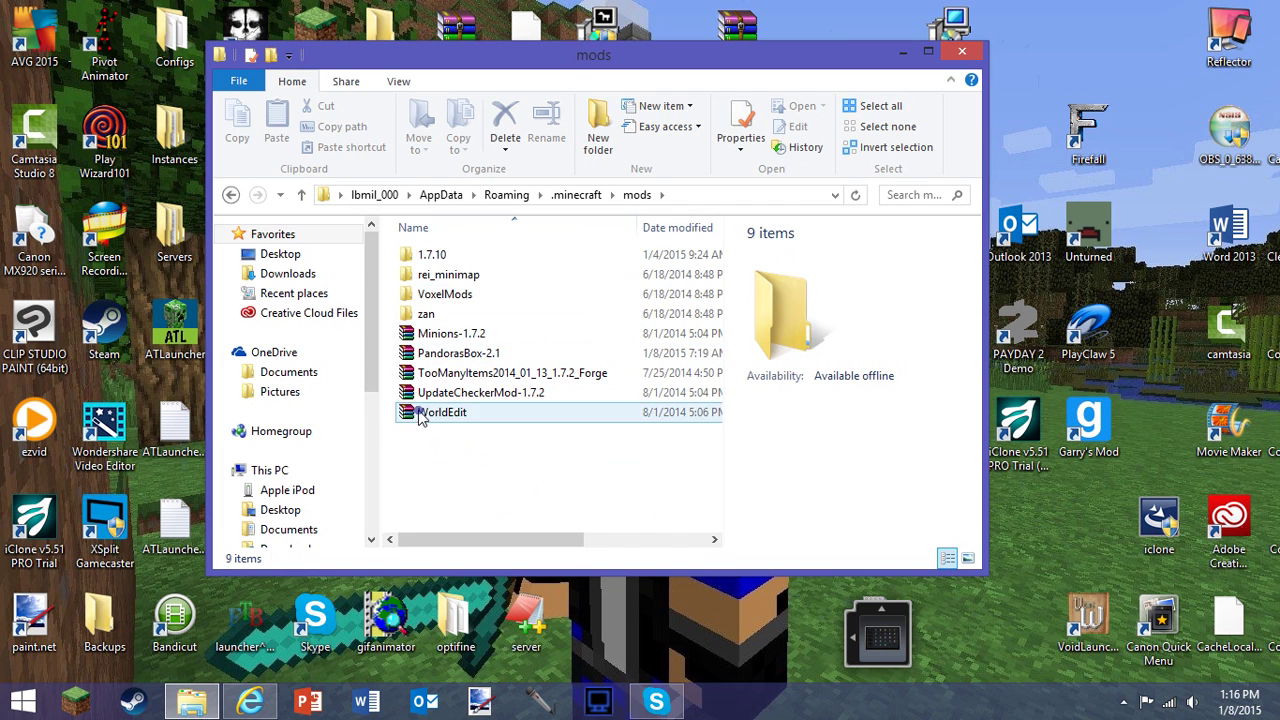
pyautogui.moveTo(676, 65); pyautogui.dragTo(706, 201)
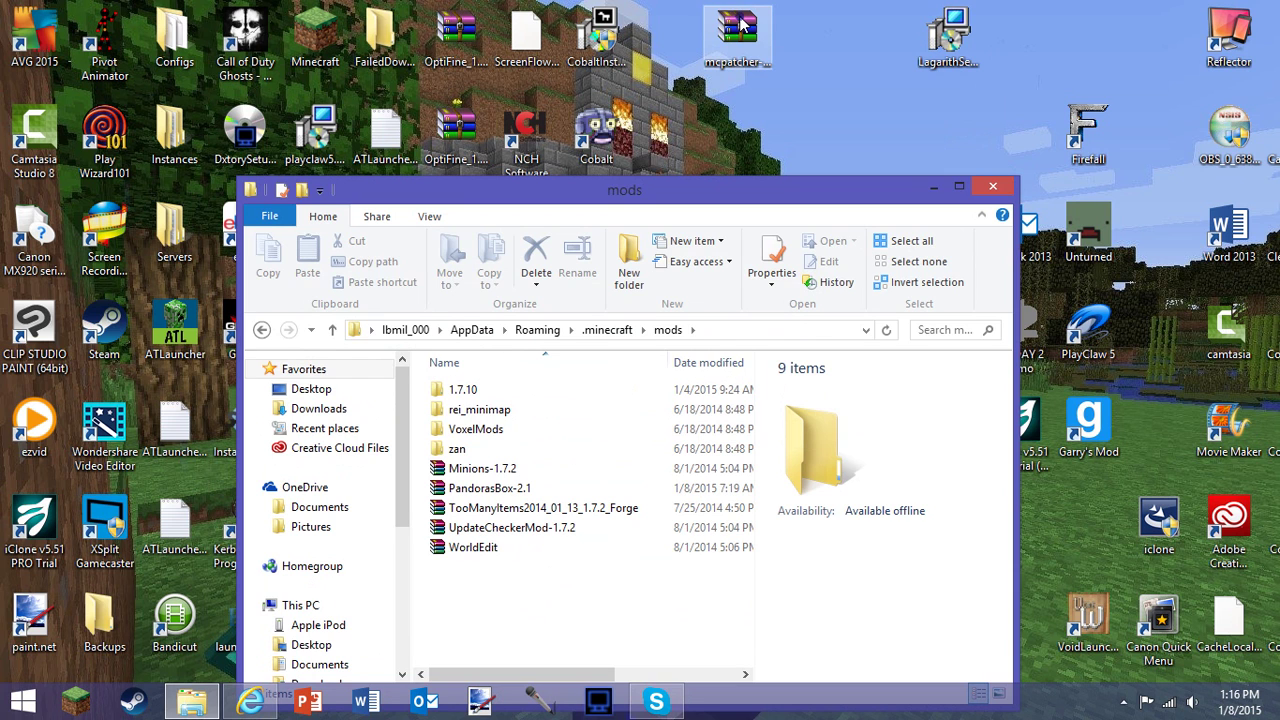
pyautogui.moveTo(741, 27)
pyautogui.mouseDown()
pyautogui.moveTo(510, 495)
pyautogui.moveTo(508, 580)
pyautogui.moveTo(530, 490)
pyautogui.moveTo(740, 125)
pyautogui.moveTo(730, 35)
pyautogui.mouseUp()
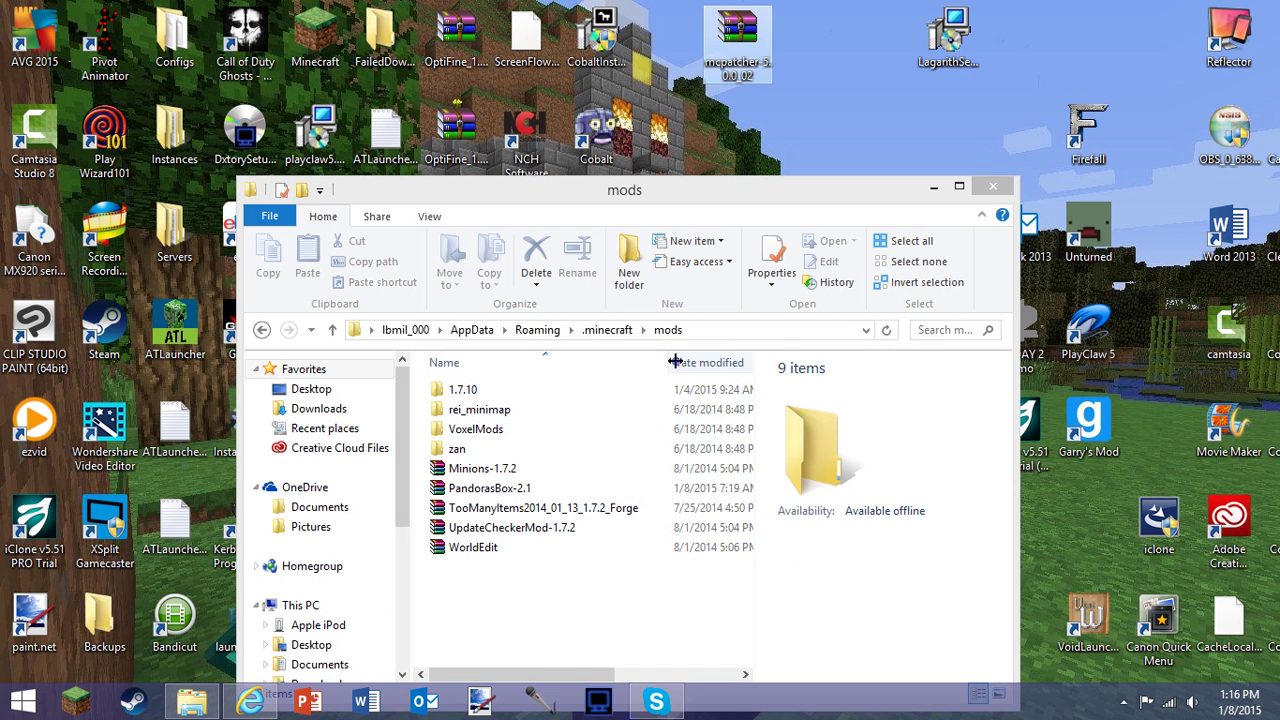
pyautogui.click(992, 188)
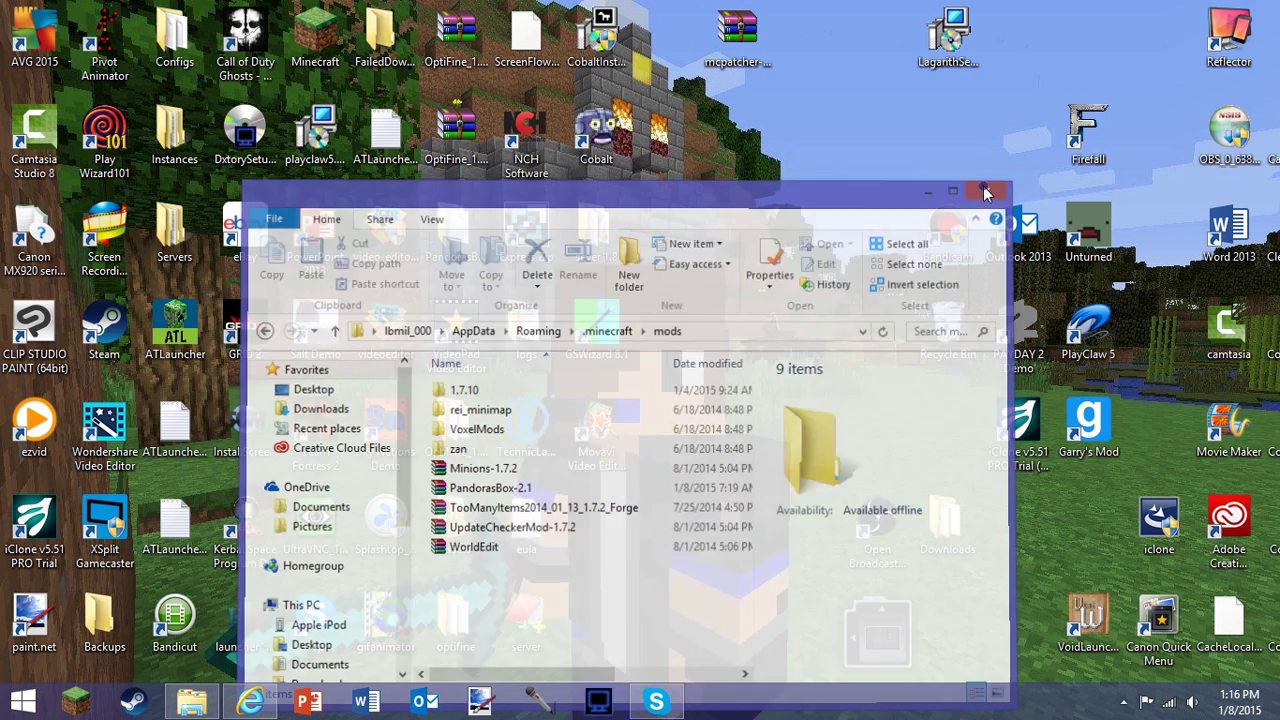
# - Search winrar to reach the RARLAB downloads page, dismiss the wrar520.exe prompt, and add a tab
pyautogui.click(250, 701)
pyautogui.write('www.rarlab.com/download.htm')
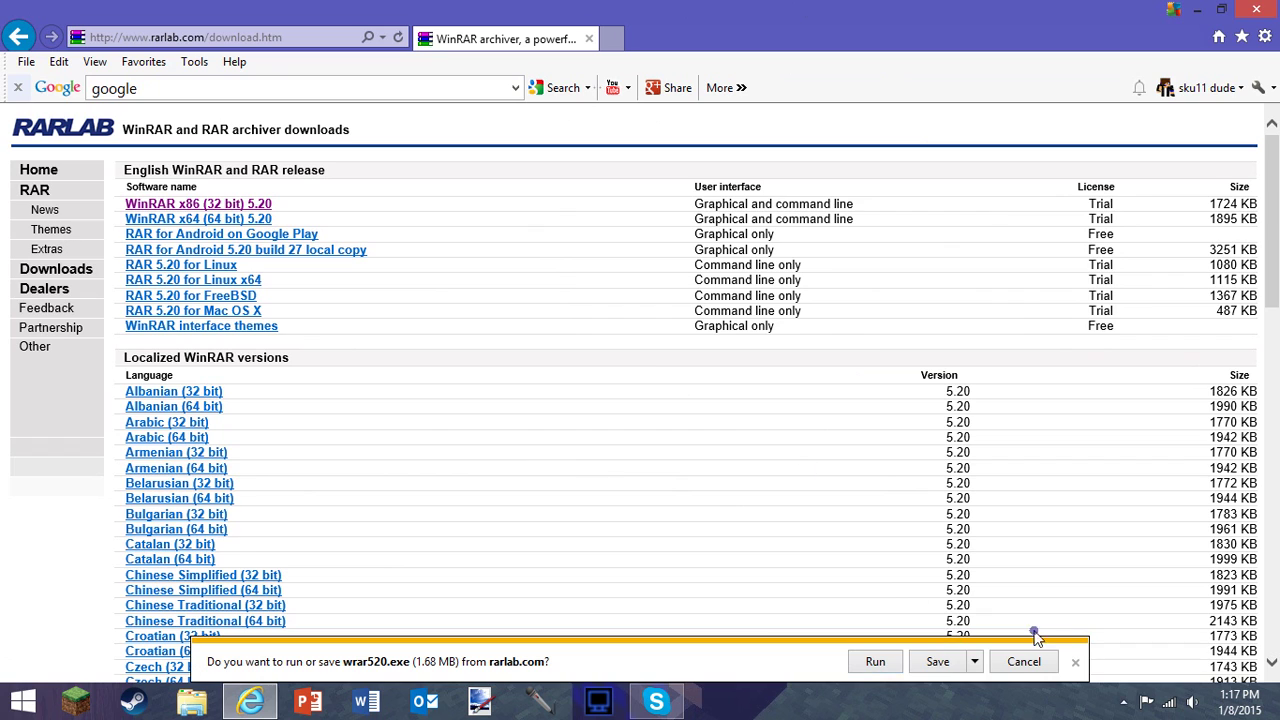
pyautogui.click(1077, 662)
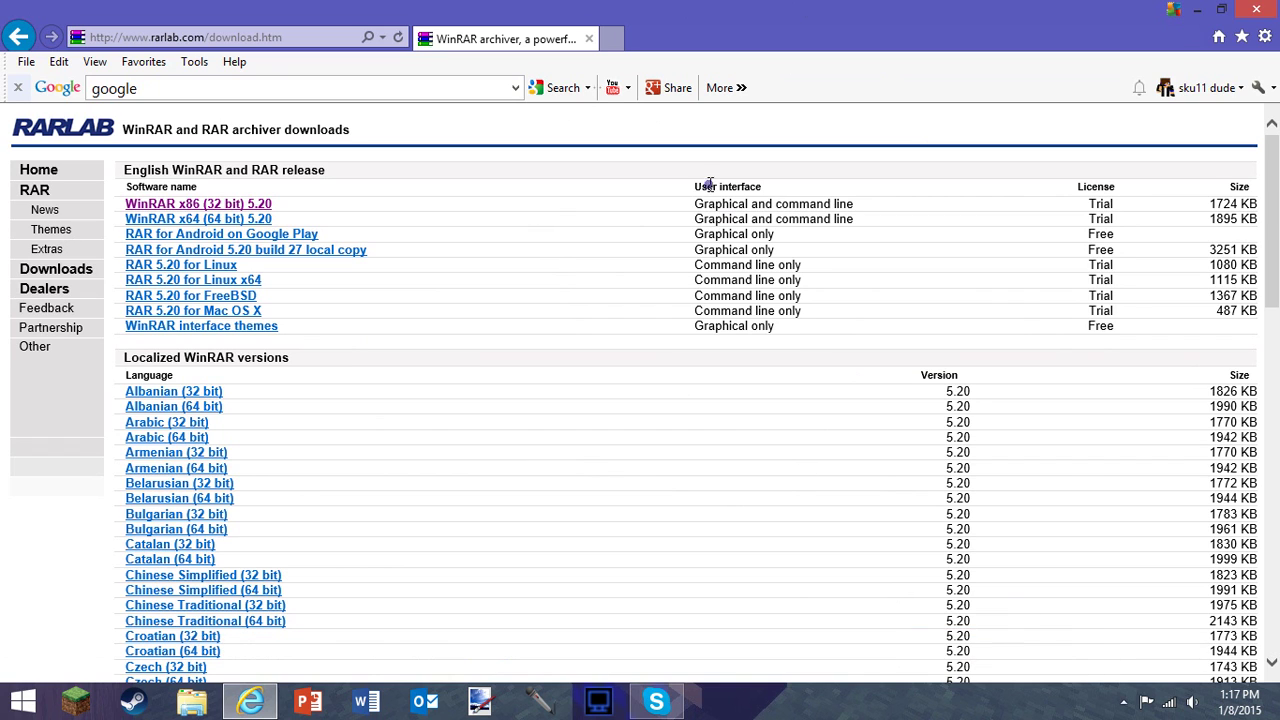
pyautogui.click(605, 39)
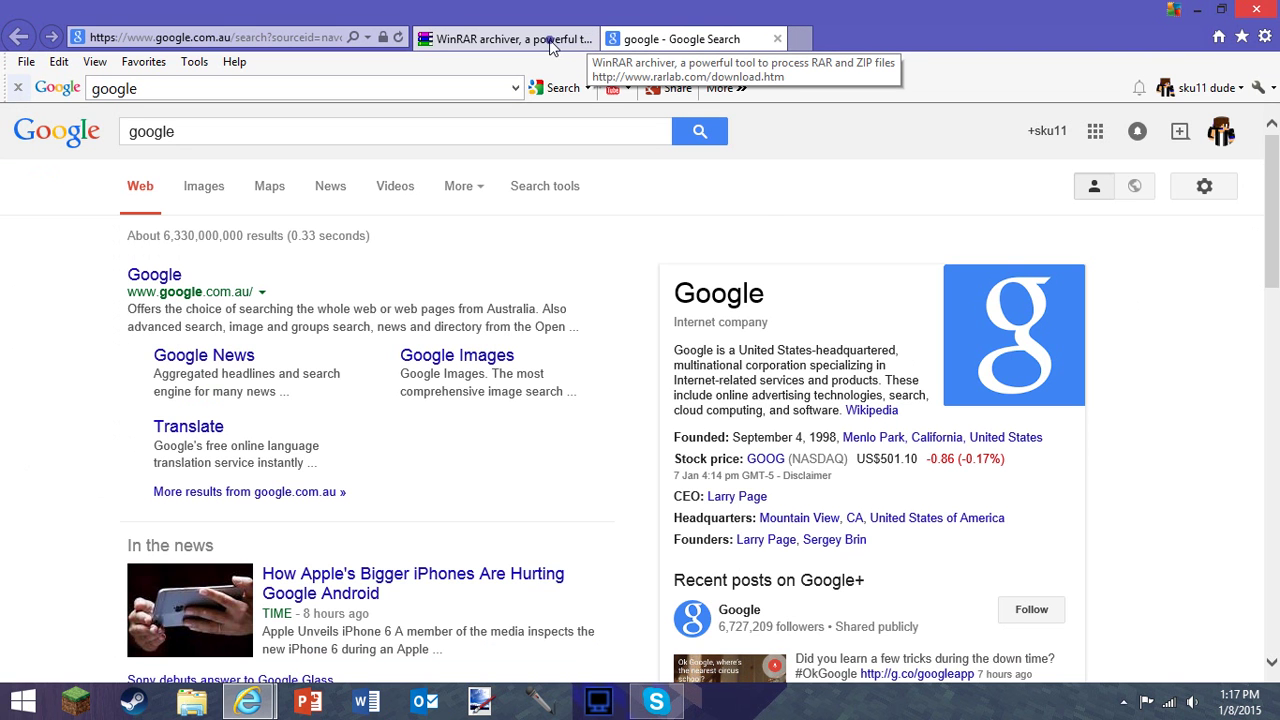
# - Close the WinRAR tab and replace the Google search text with 'minecraft mods'
pyautogui.click(547, 39)
pyautogui.middleClick(551, 39)
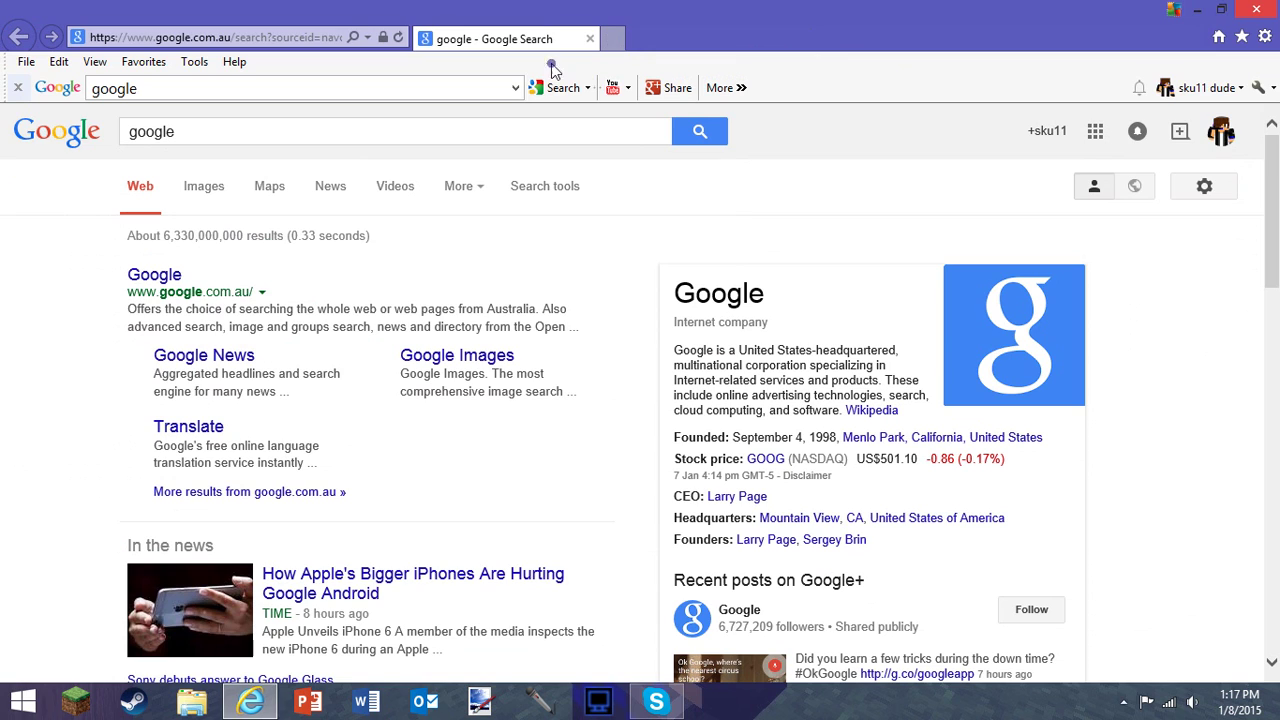
pyautogui.doubleClick(331, 136)
pyautogui.press('BackSpace')
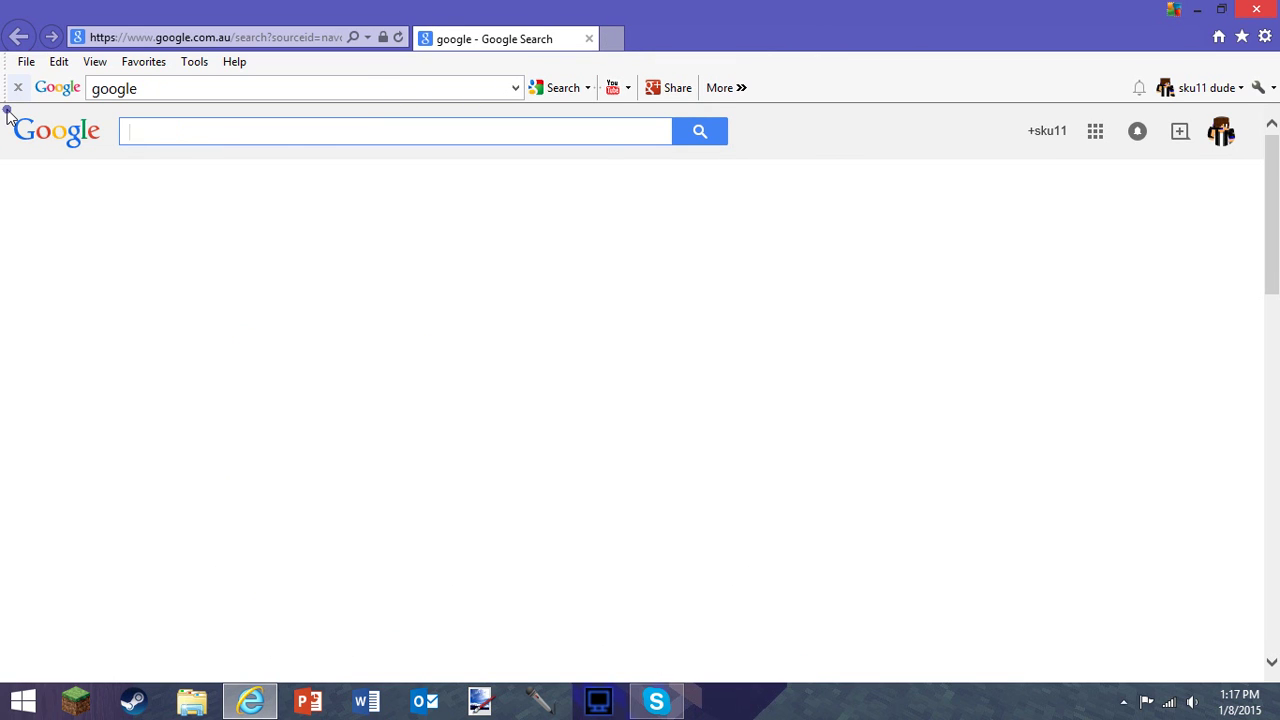
pyautogui.write('mine')
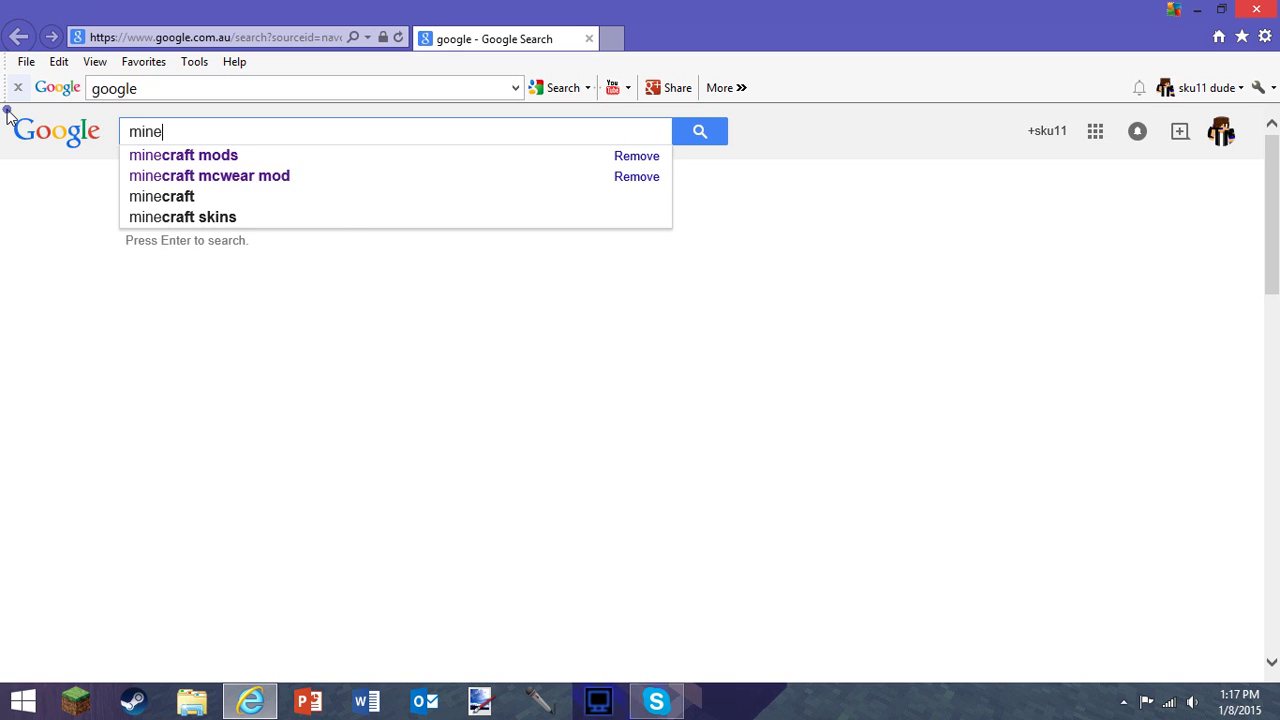
pyautogui.write('craft mods')
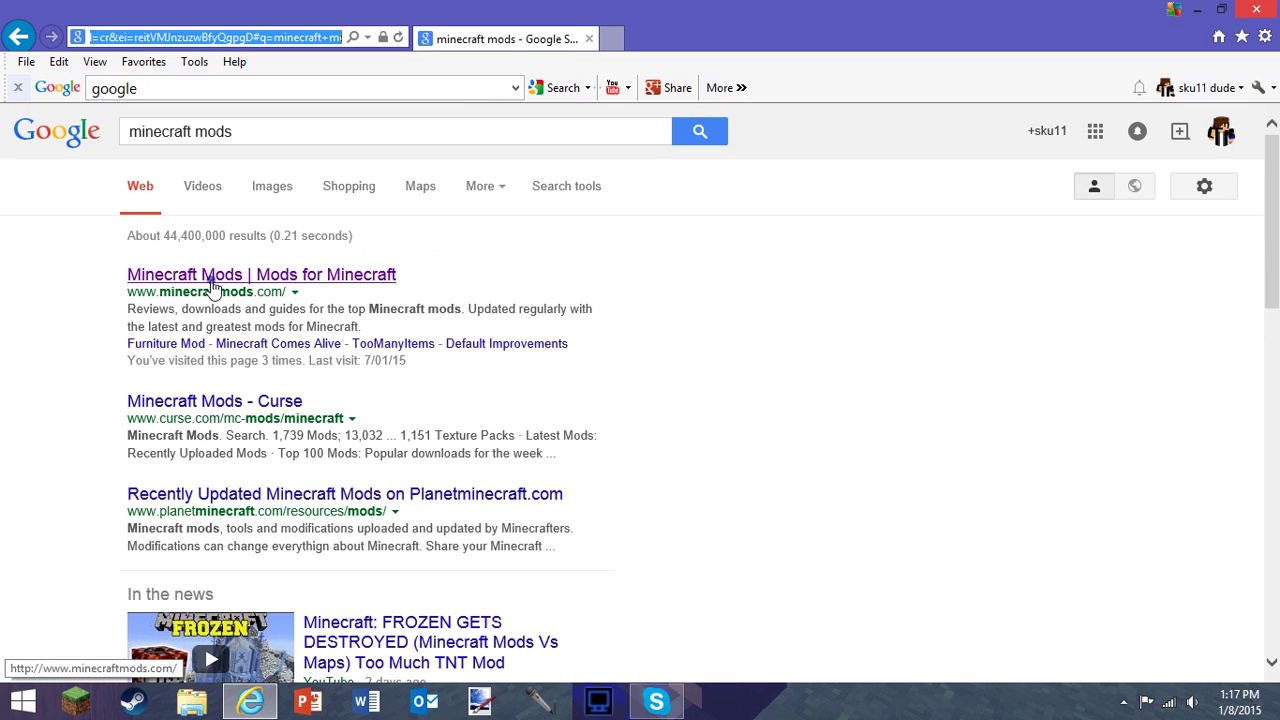
# - Open the minecraftmods.com result and scroll its listings to the Flan's Mod entry
pyautogui.click(212, 284)
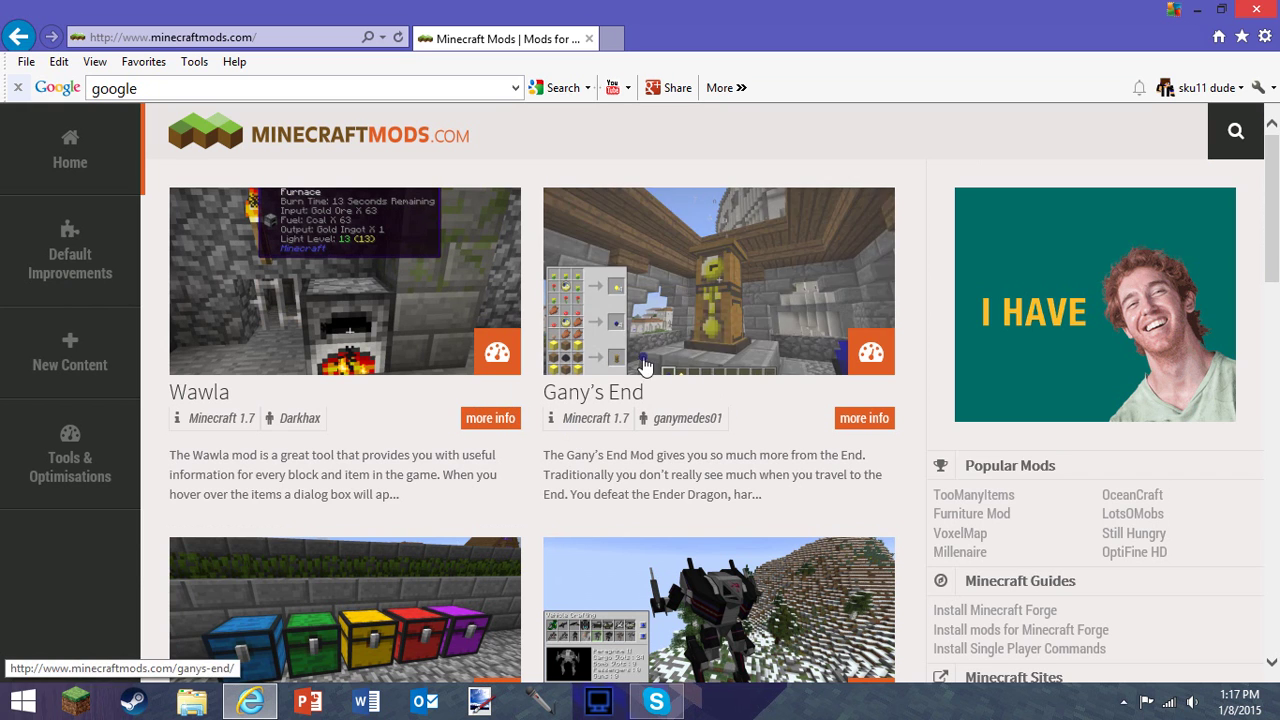
pyautogui.scroll(-3, 440, 425)
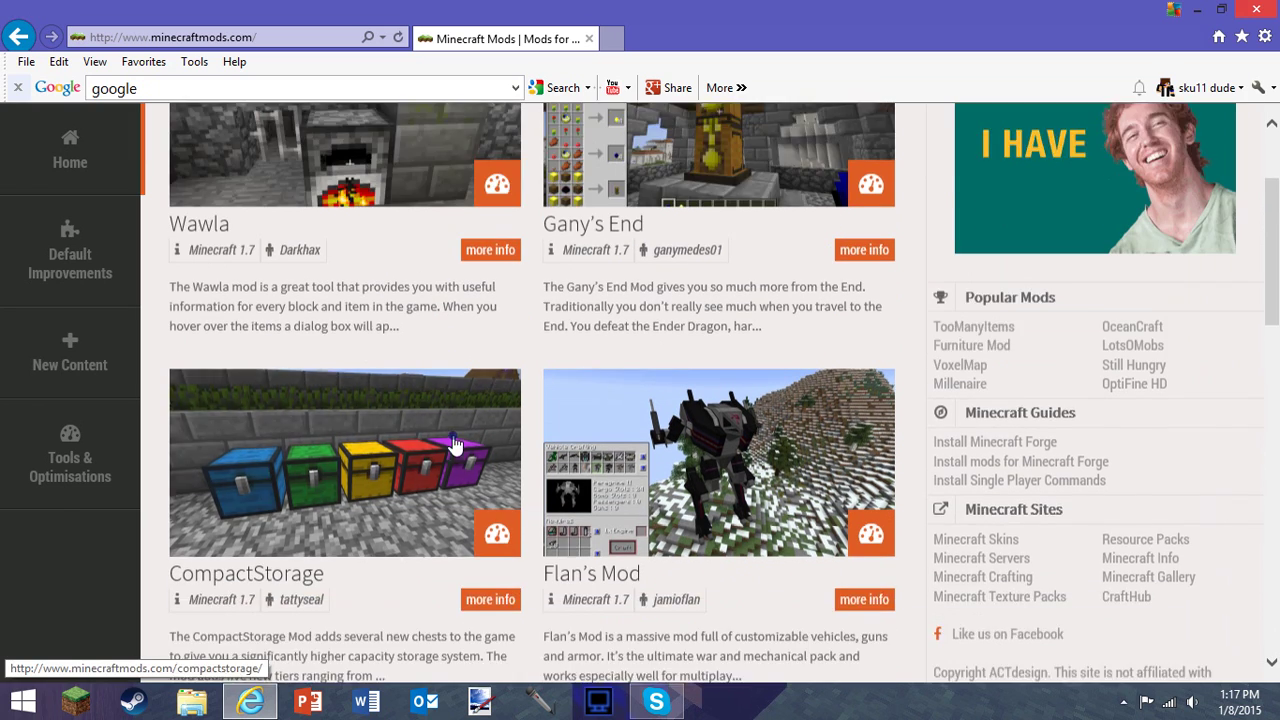
pyautogui.scroll(-1, 686, 370)
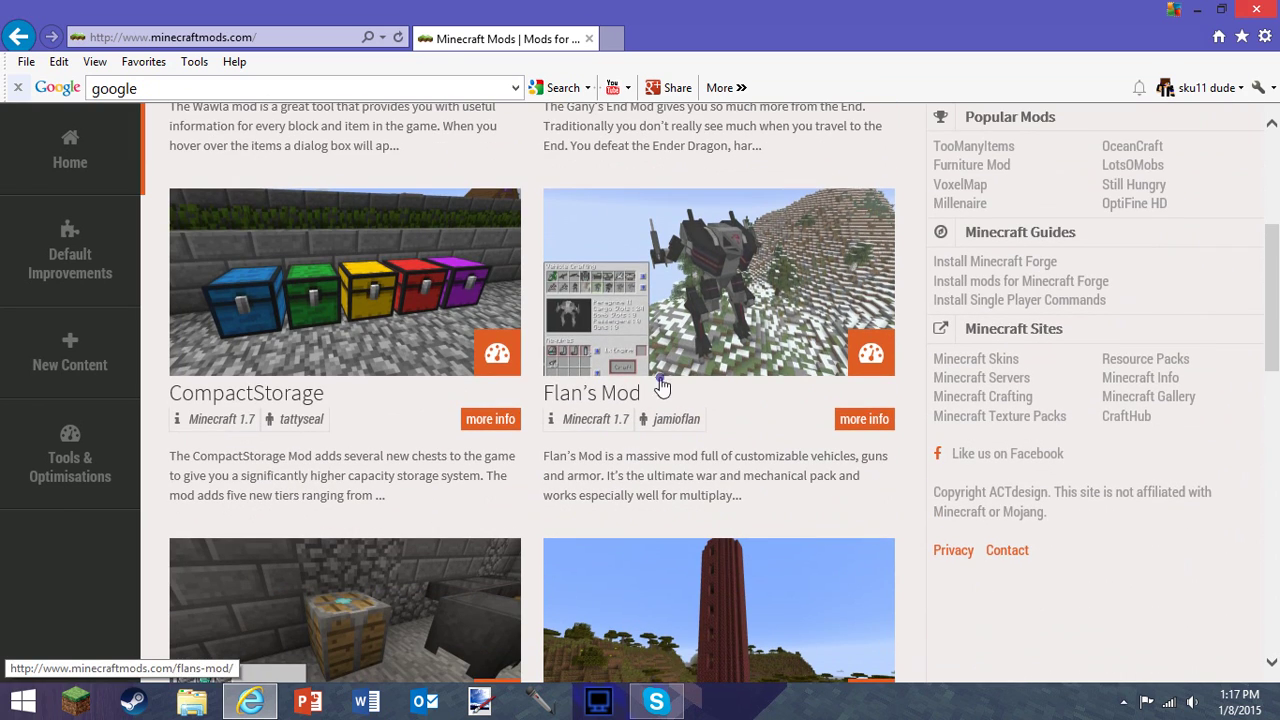
pyautogui.scroll(-3, 686, 354)
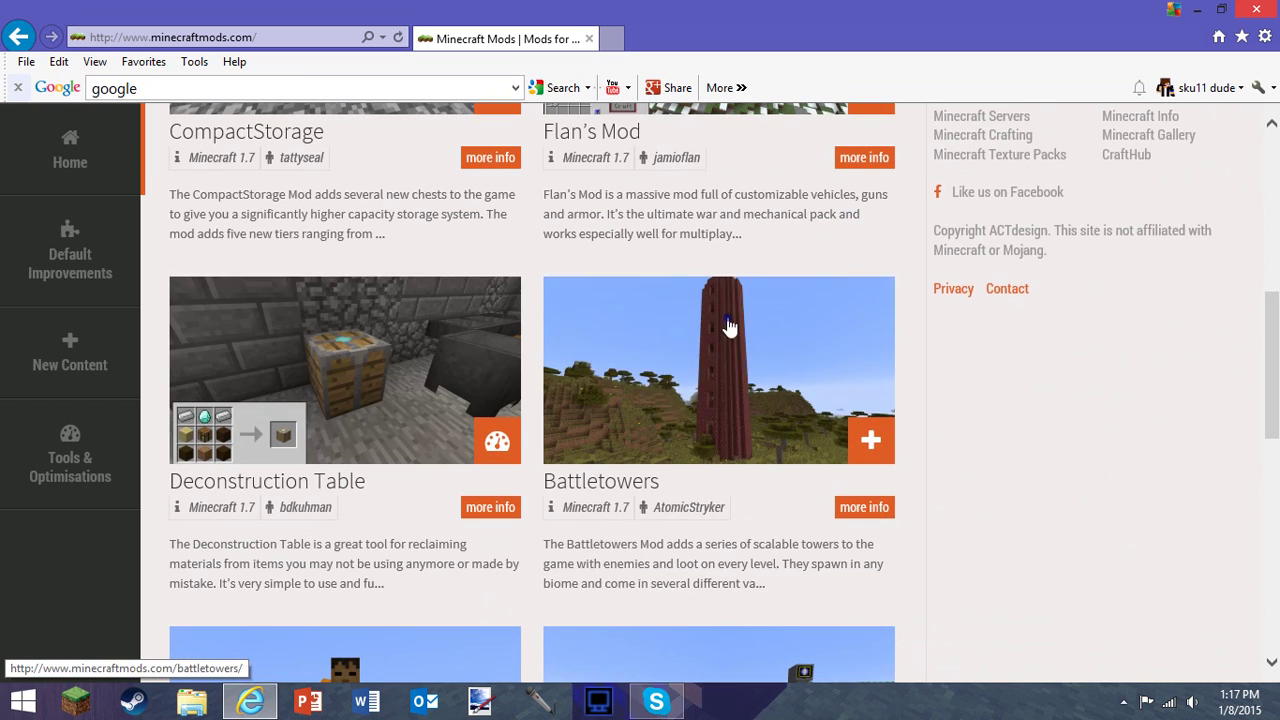
pyautogui.scroll(4, 725, 315)
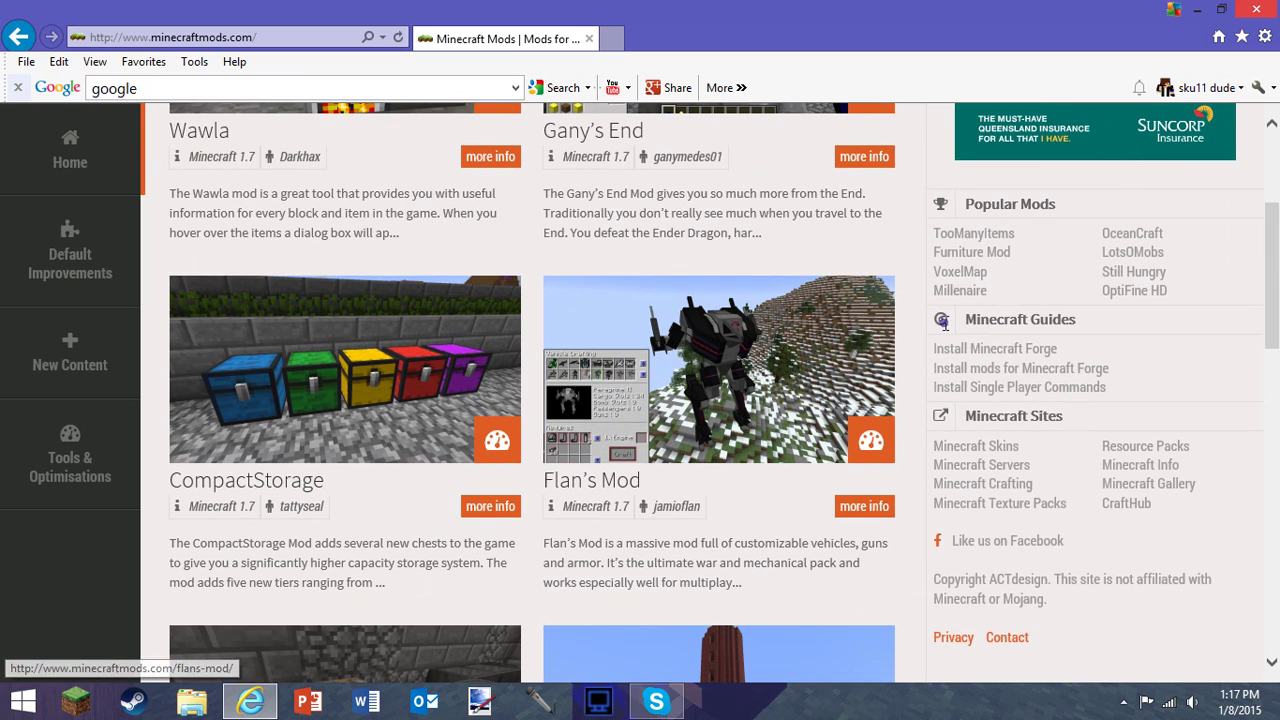
# - Open minecraftmods.com's How to install Minecraft Forge guide and scroll through it
pyautogui.click(1032, 352)
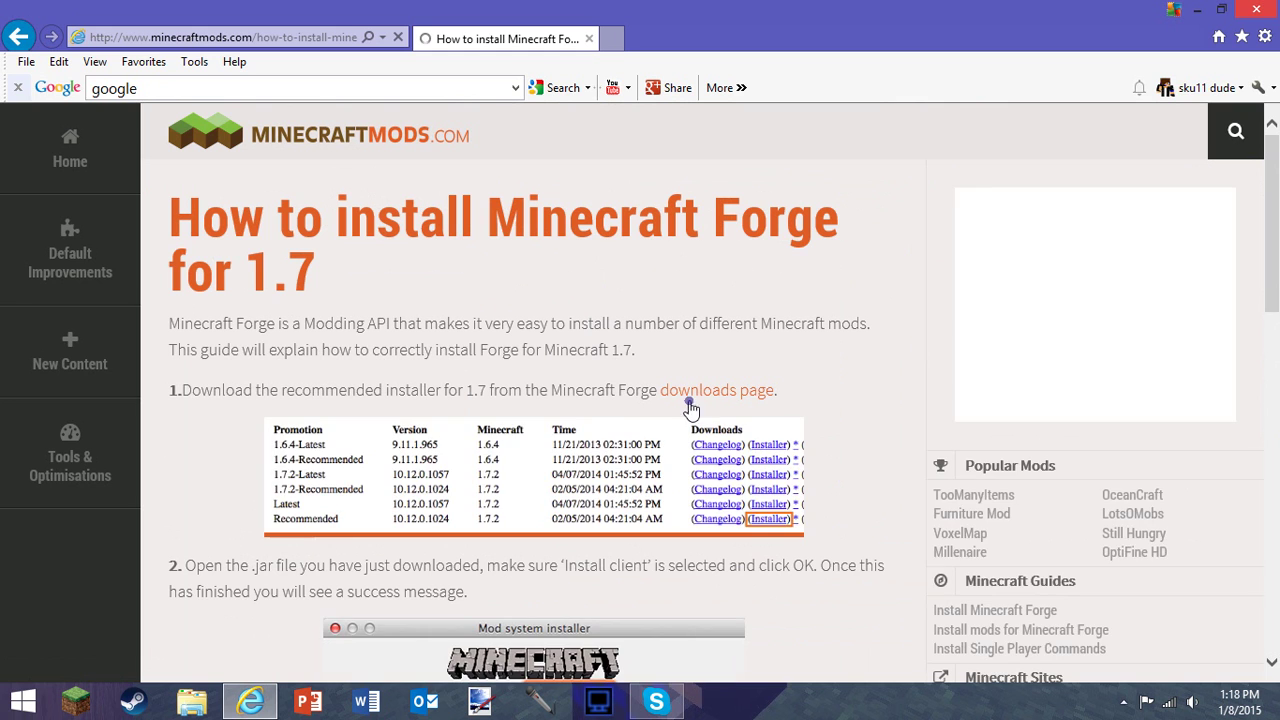
pyautogui.scroll(-5, 600, 418)
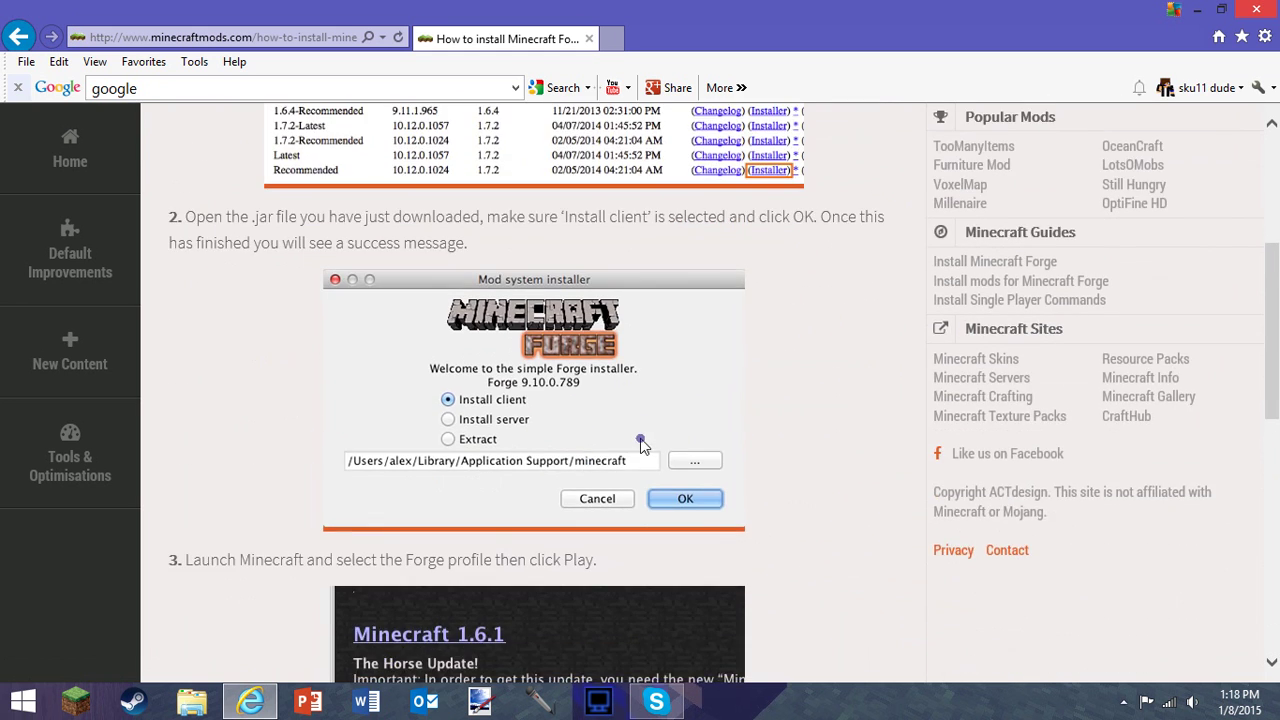
pyautogui.scroll(-5, 600, 440)
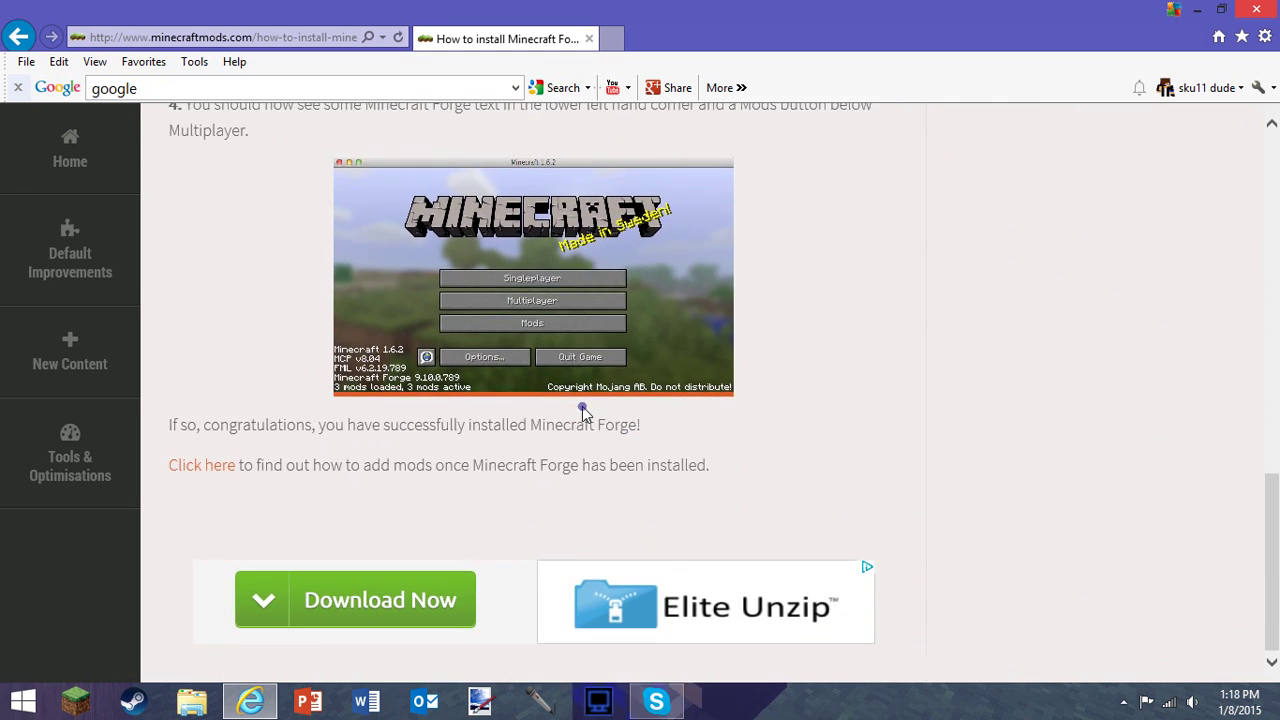
pyautogui.scroll(10, 612, 478)
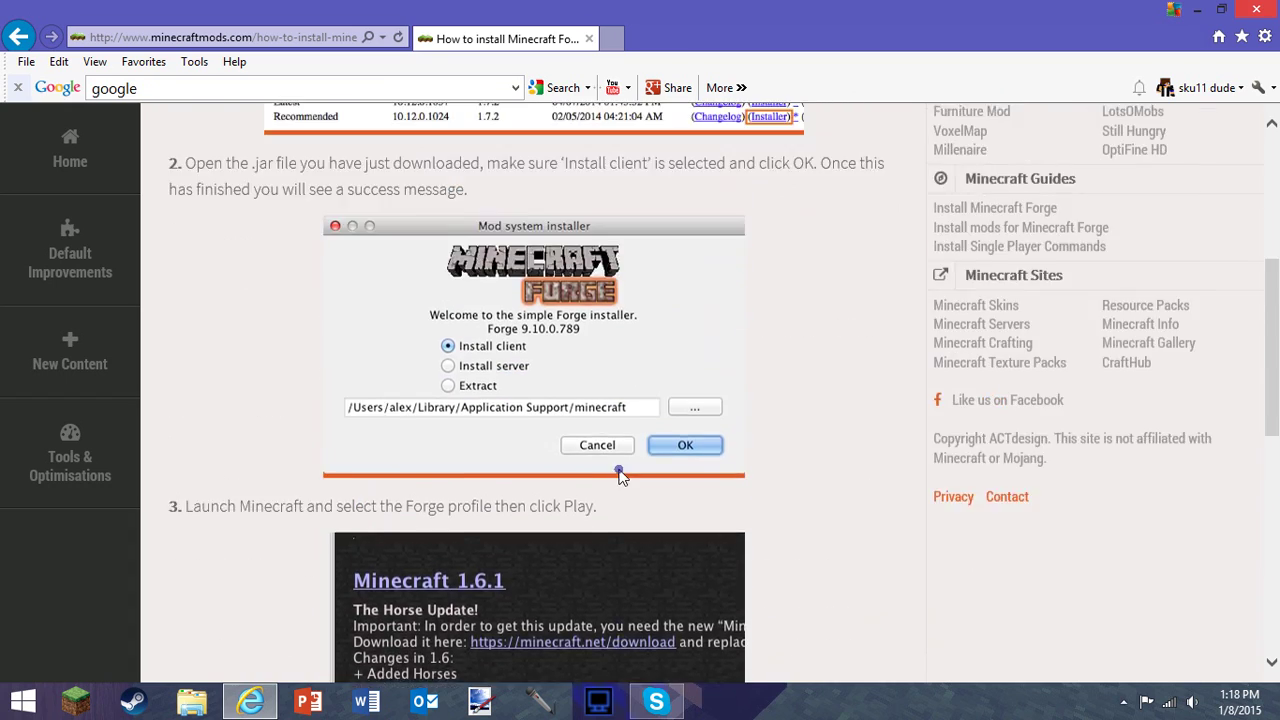
pyautogui.scroll(3, 620, 477)
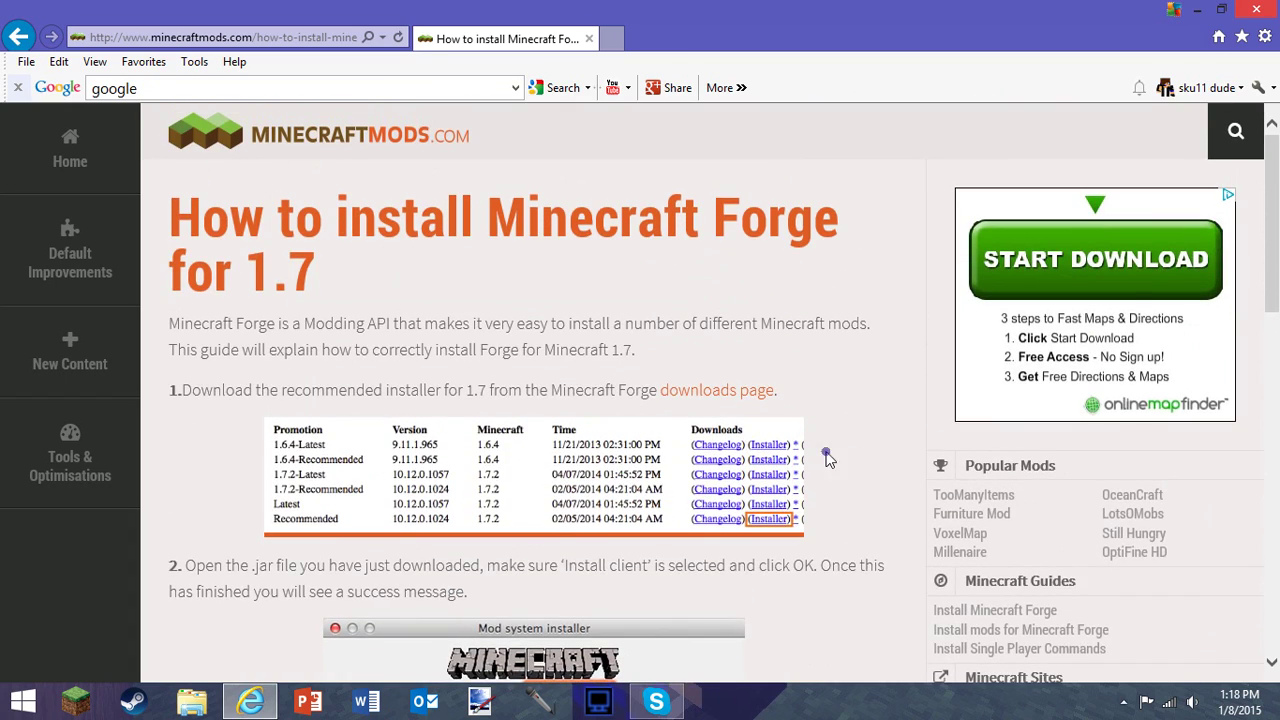
pyautogui.scroll(-3, 850, 450)
pyautogui.scroll(3, 889, 437)
pyautogui.scroll(-3, 1000, 468)
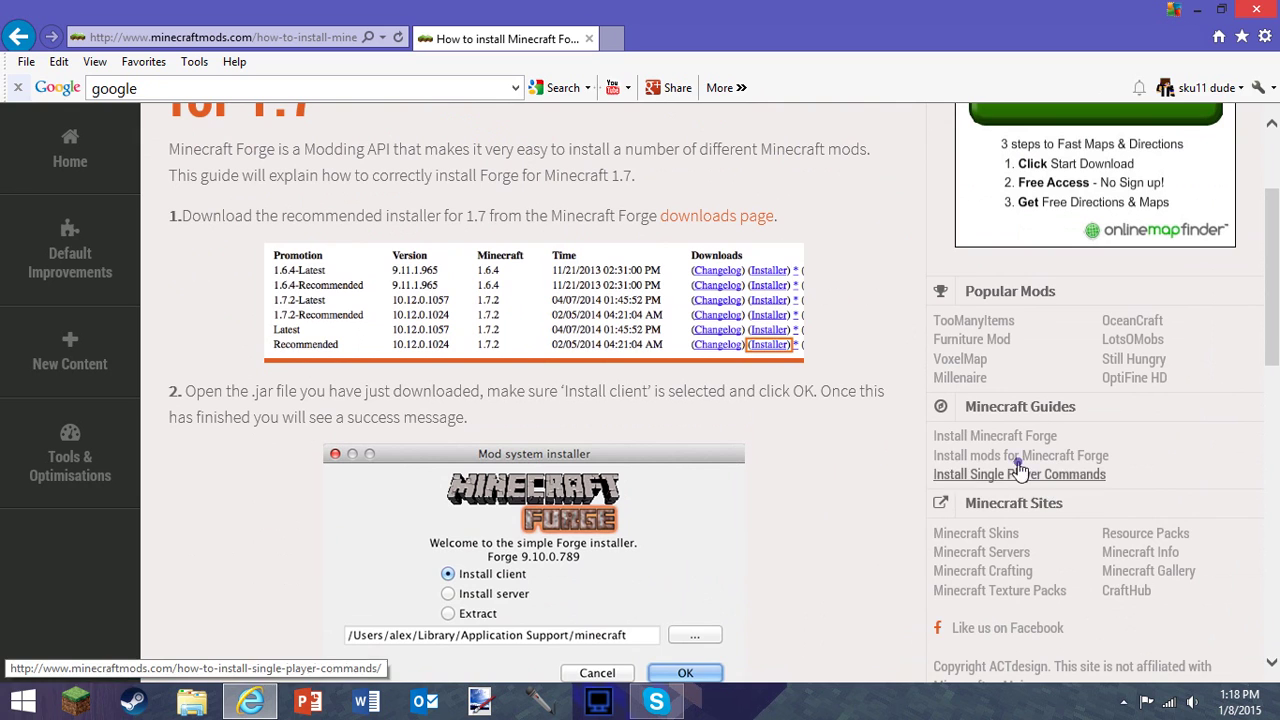
# - Glance at the Install mods for Forge guide, then return and read the Forge install guide
pyautogui.click(1014, 458)
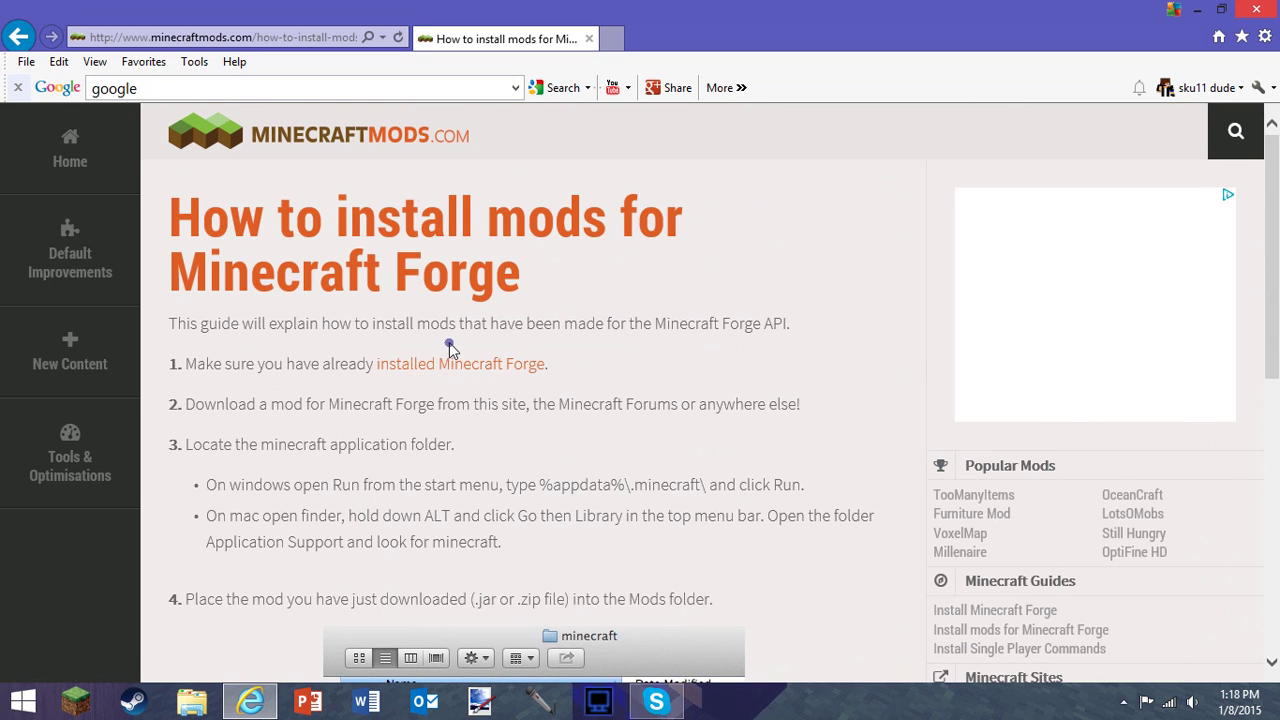
pyautogui.click(460, 365)
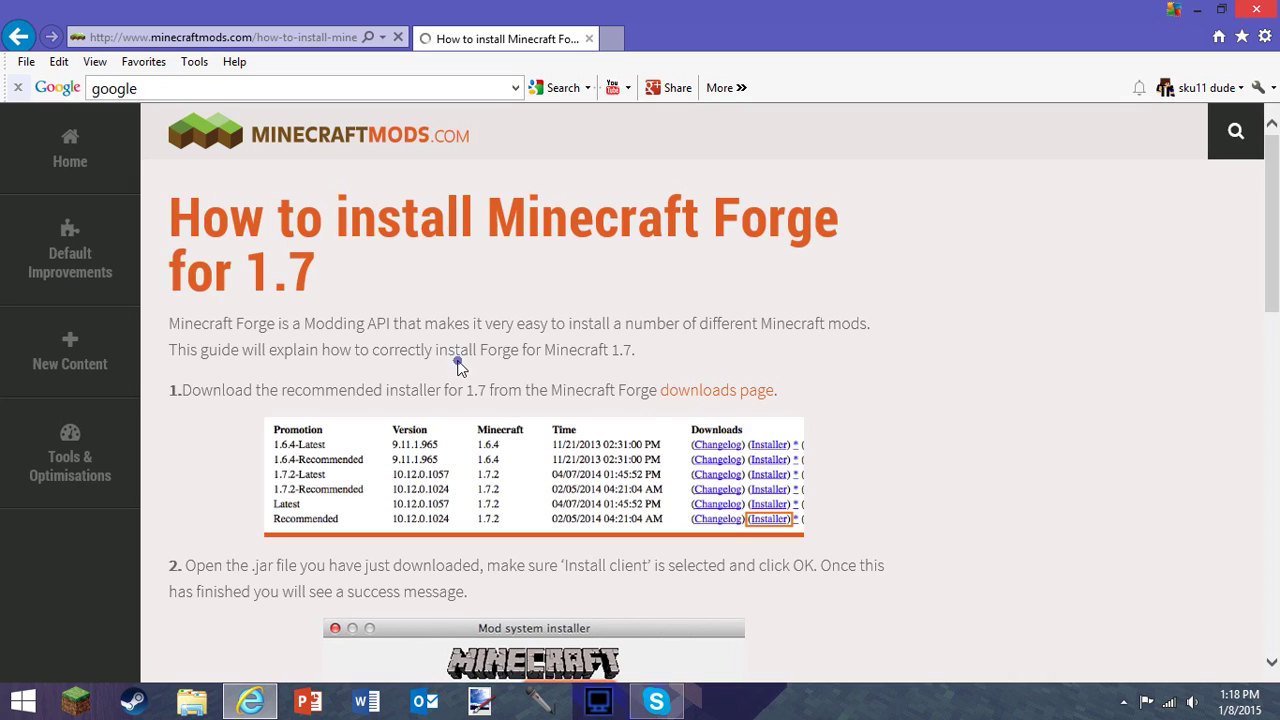
pyautogui.scroll(-10, 669, 322)
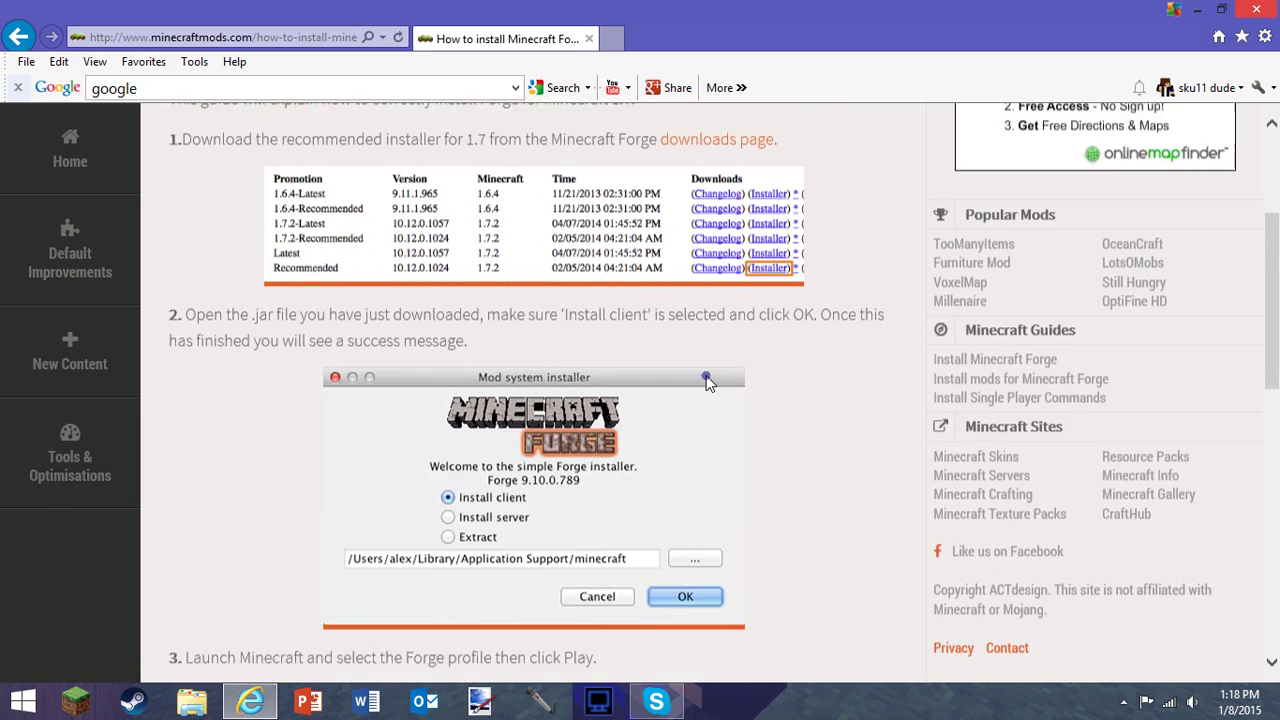
pyautogui.scroll(-1, 703, 383)
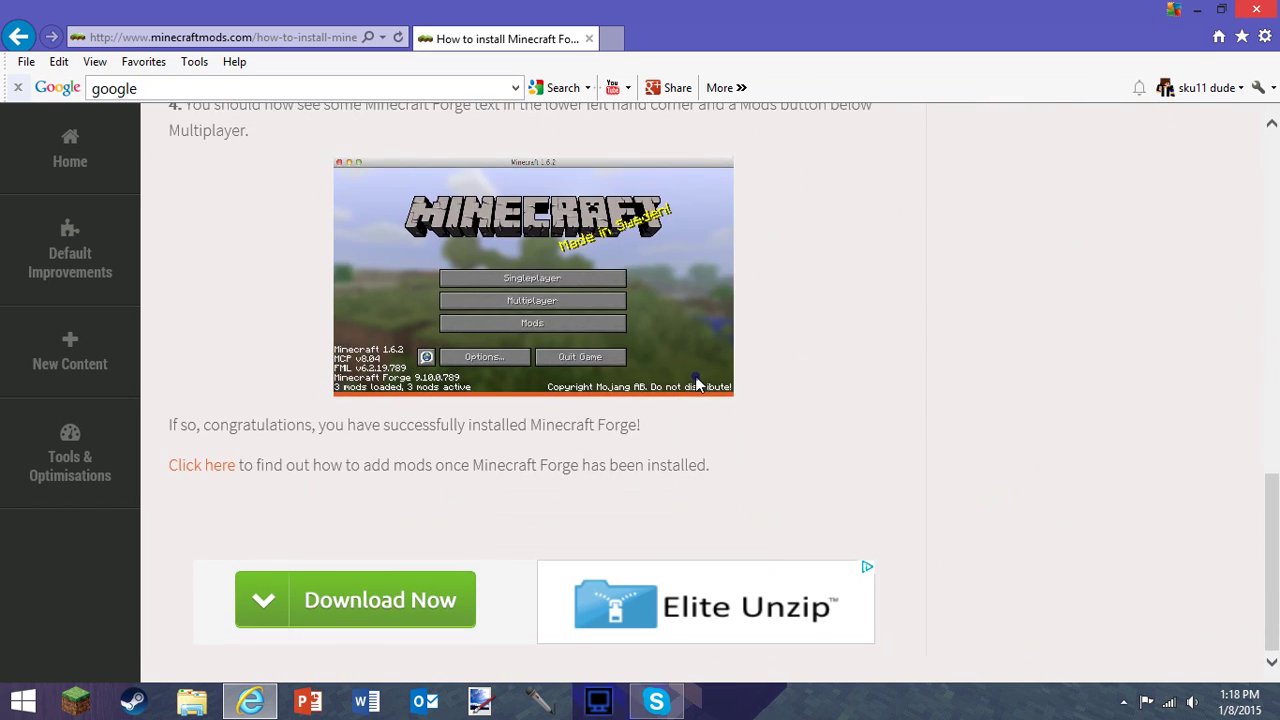
pyautogui.scroll(12, 683, 383)
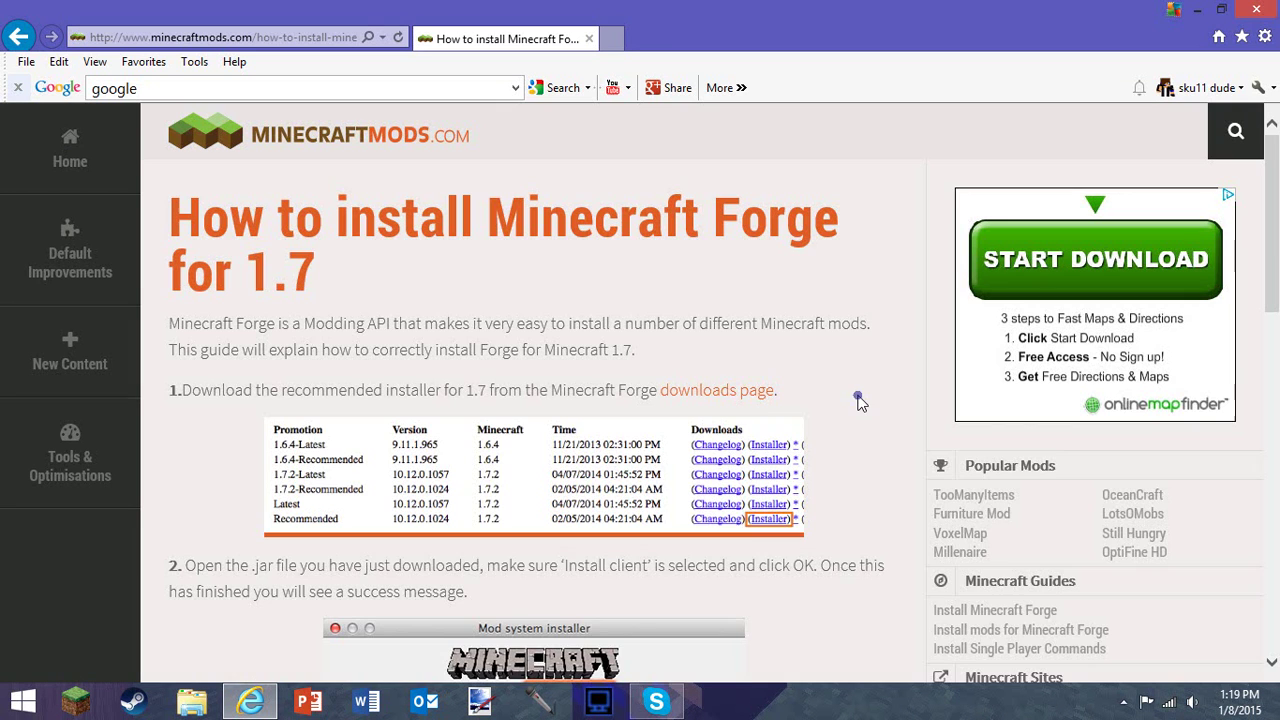
pyautogui.scroll(-1, 990, 570)
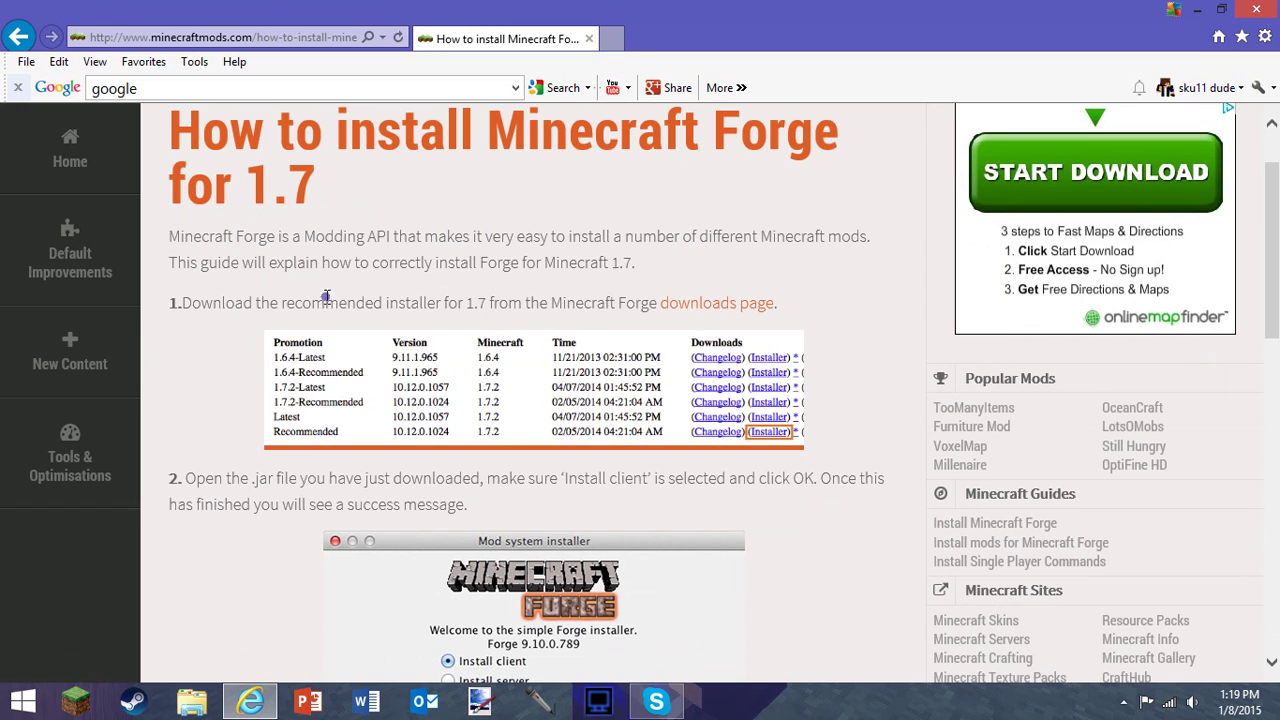
pyautogui.scroll(-15, 698, 330)
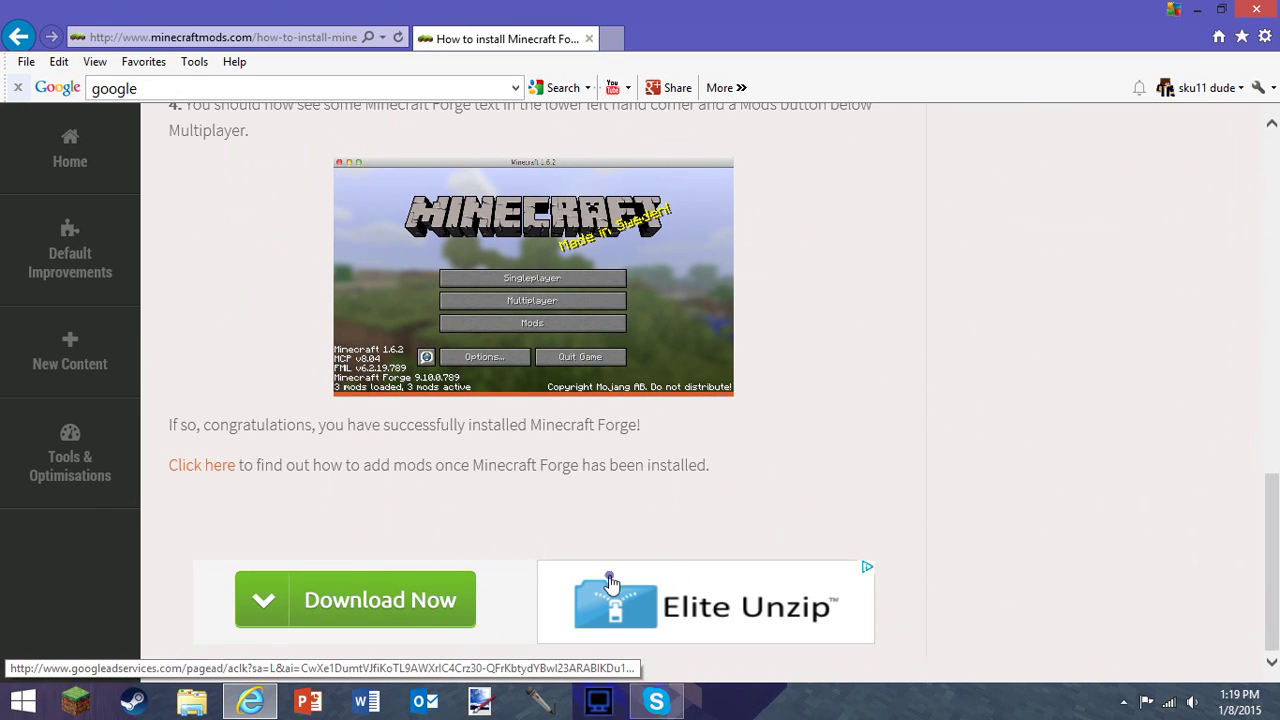
pyautogui.scroll(6, 971, 163)
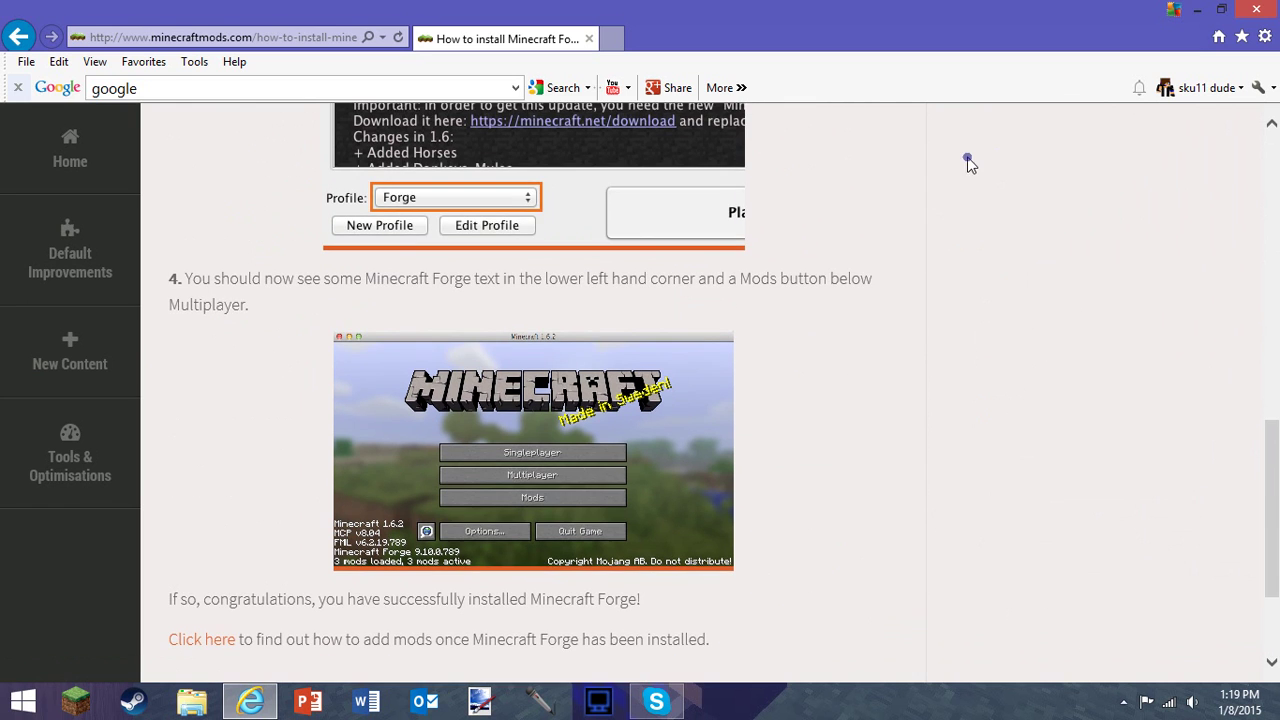
pyautogui.scroll(4, 716, 266)
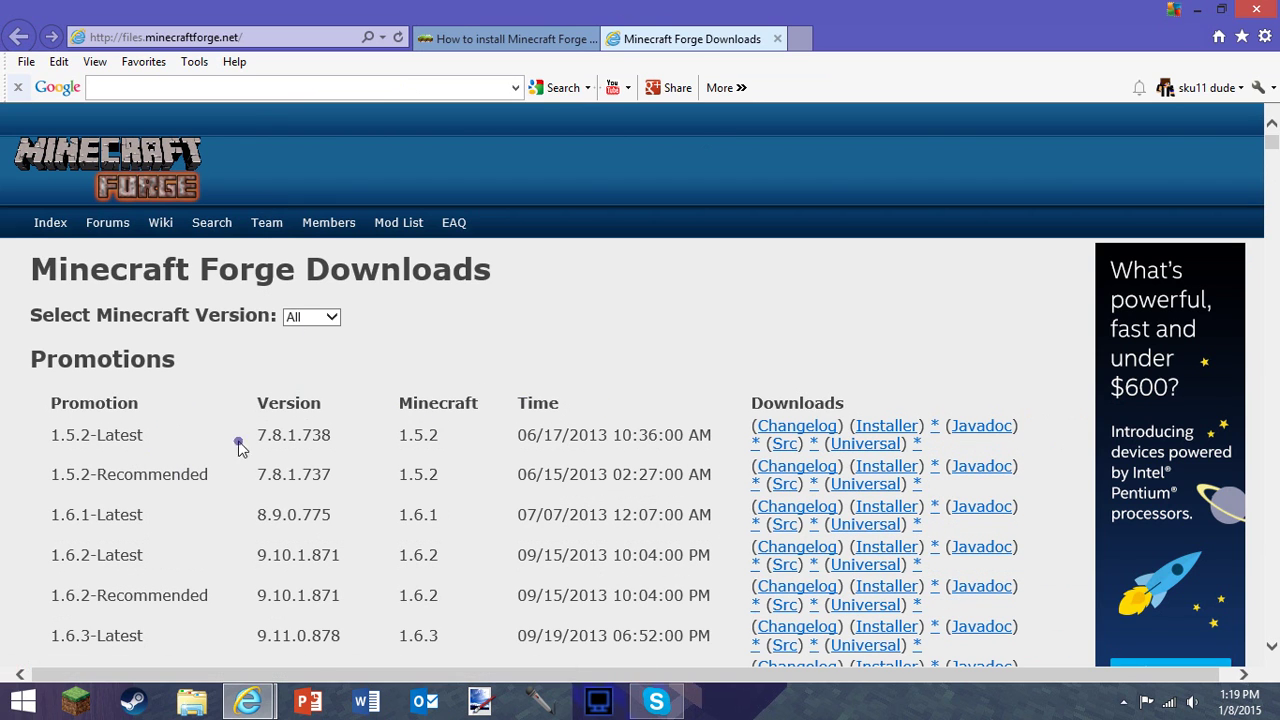
pyautogui.scroll(-3, 204, 514)
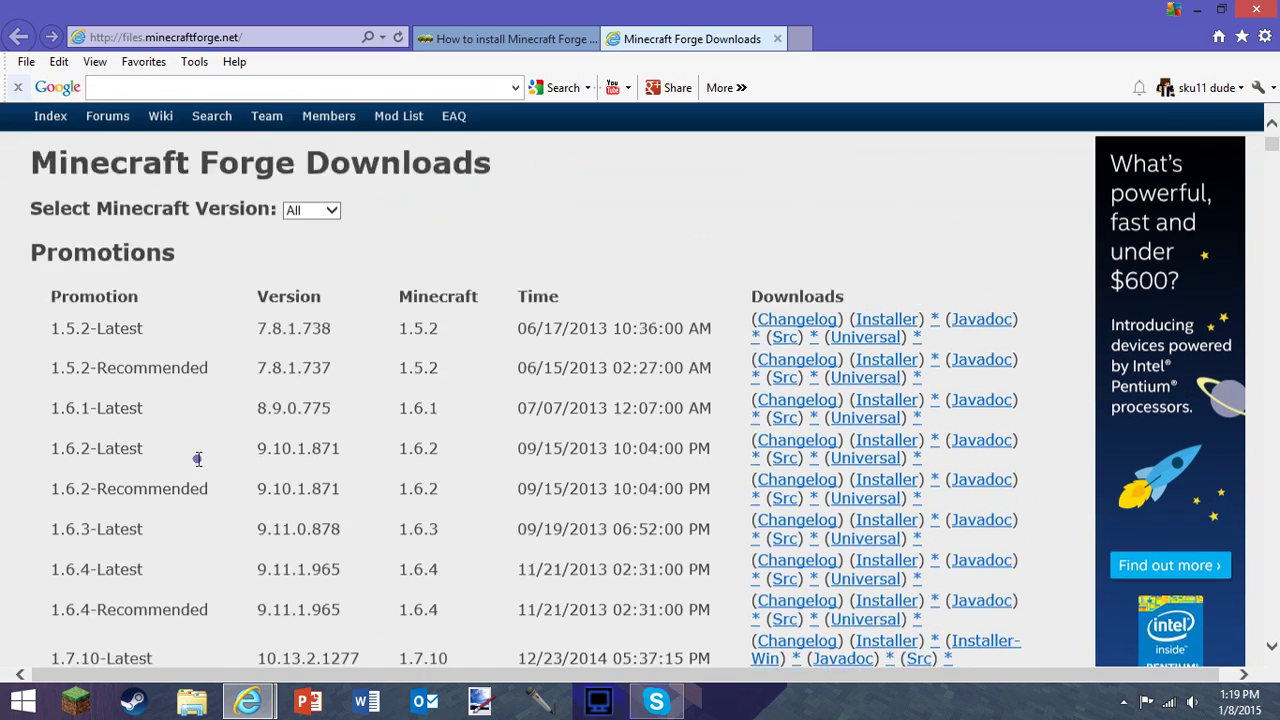
pyautogui.scroll(1, 197, 458)
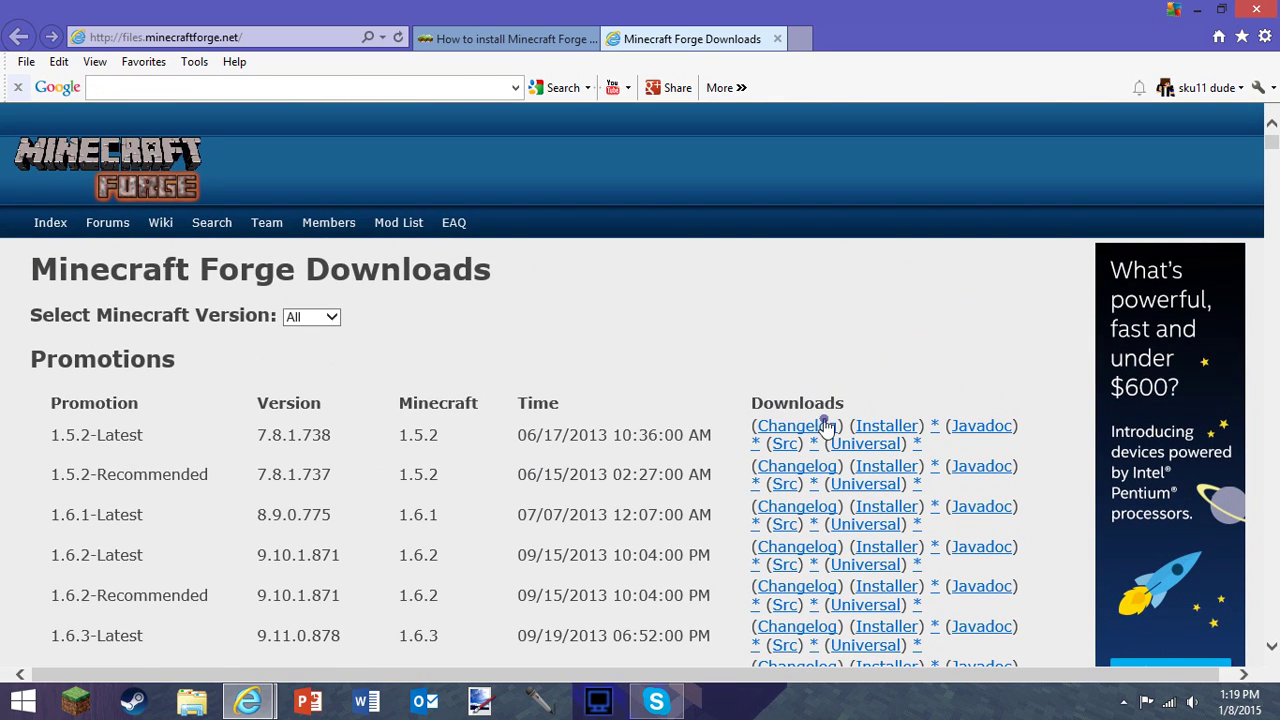
# - Request the Forge 1.5.2-Latest installer, staying on the adf.ly page and skipping its ad
pyautogui.click(905, 433)
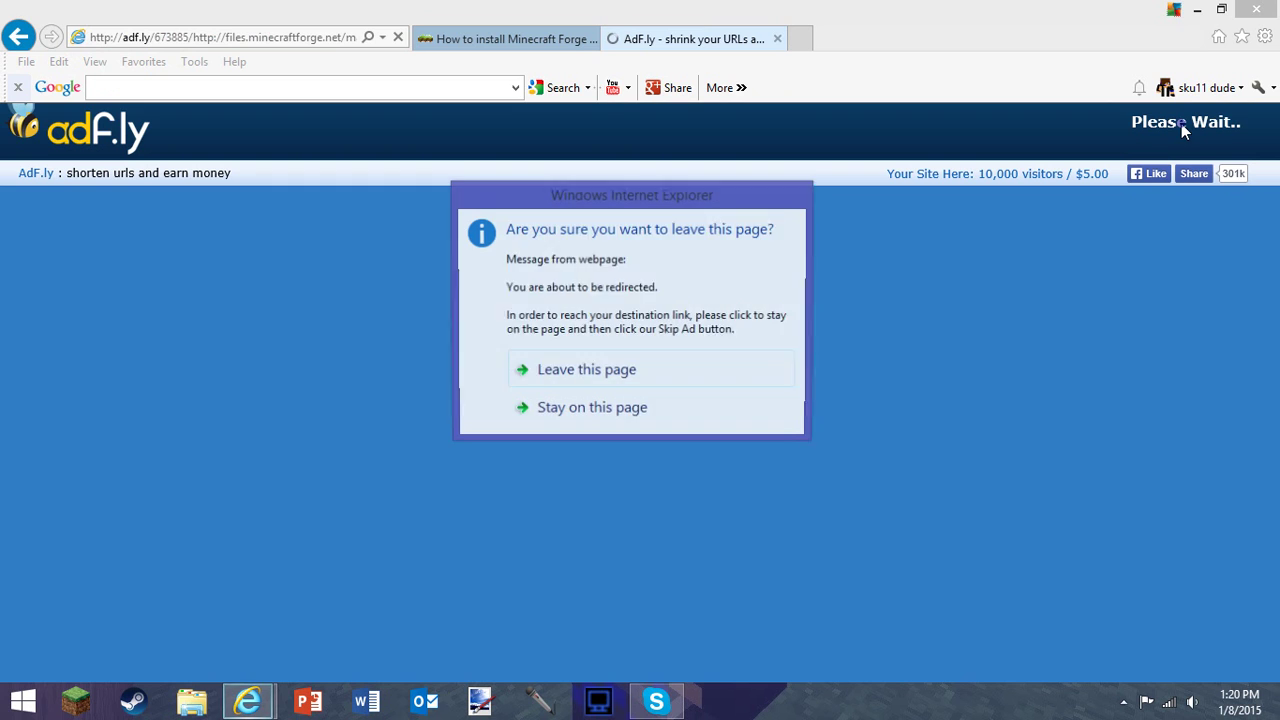
pyautogui.click(684, 418)
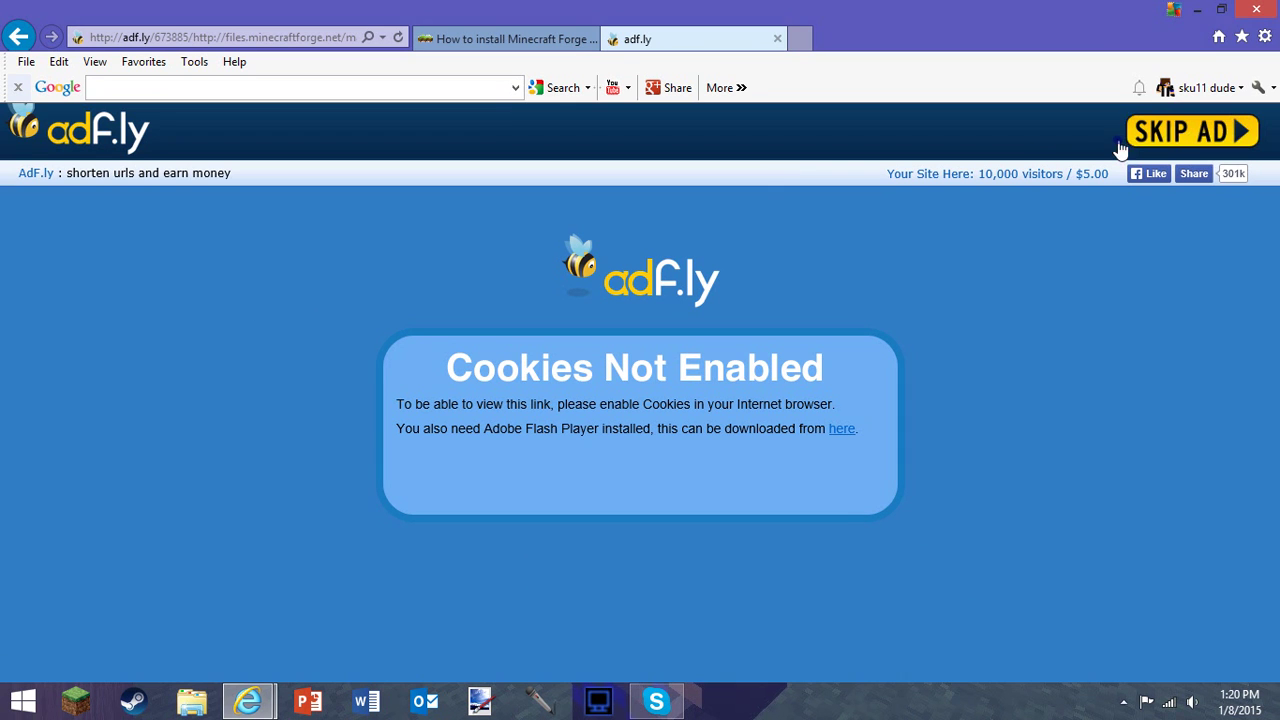
pyautogui.click(1158, 142)
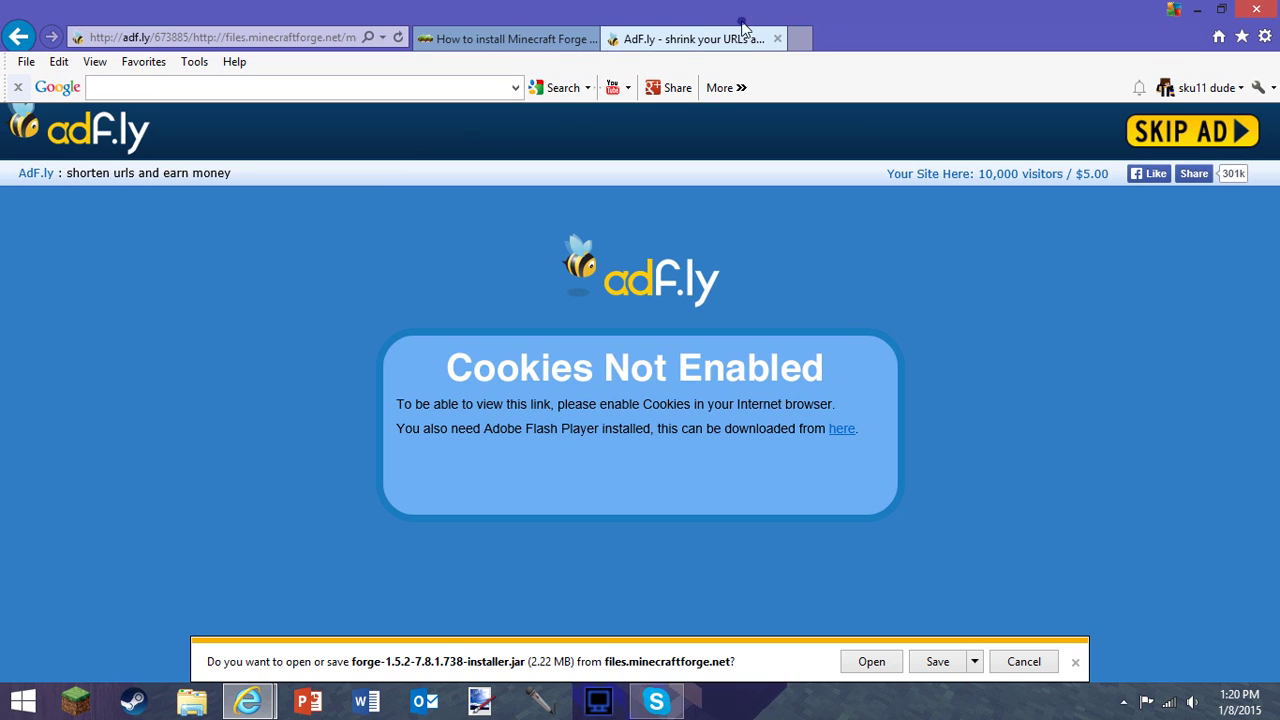
# - Close the adf.ly redirect tab and return to the minecraftmods.com page
pyautogui.click(778, 39)
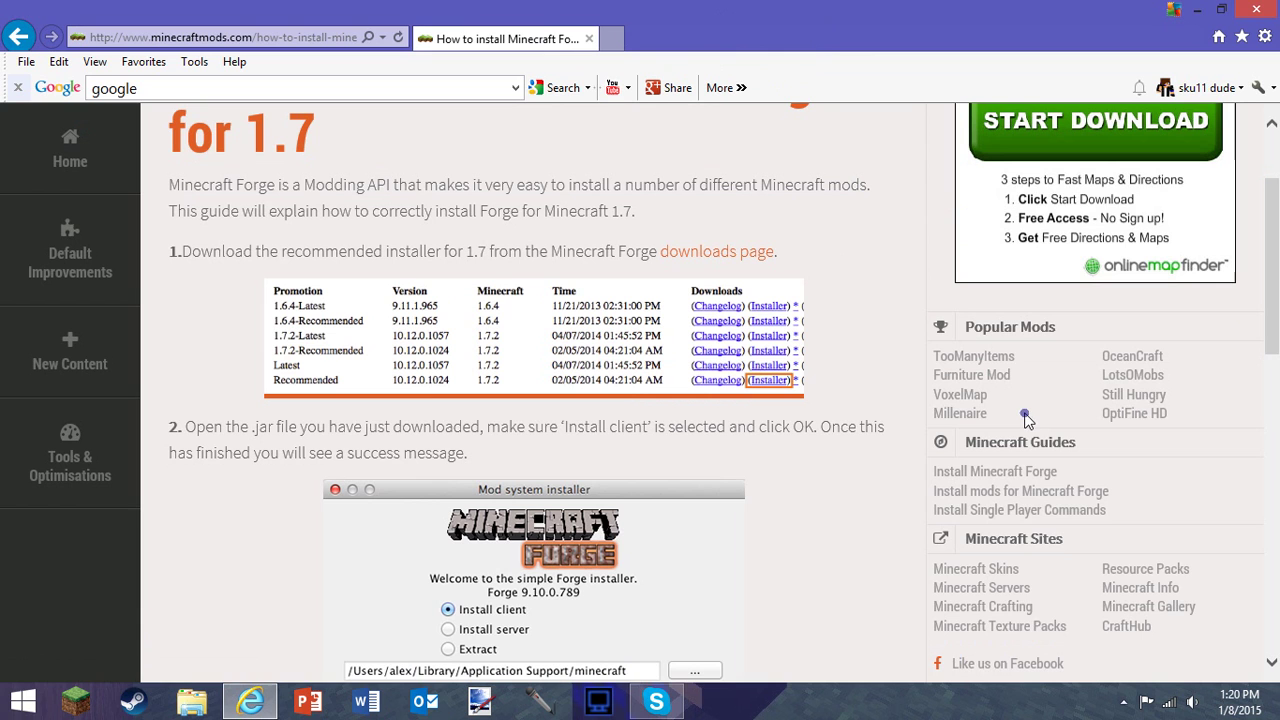
pyautogui.scroll(-3, 1048, 484)
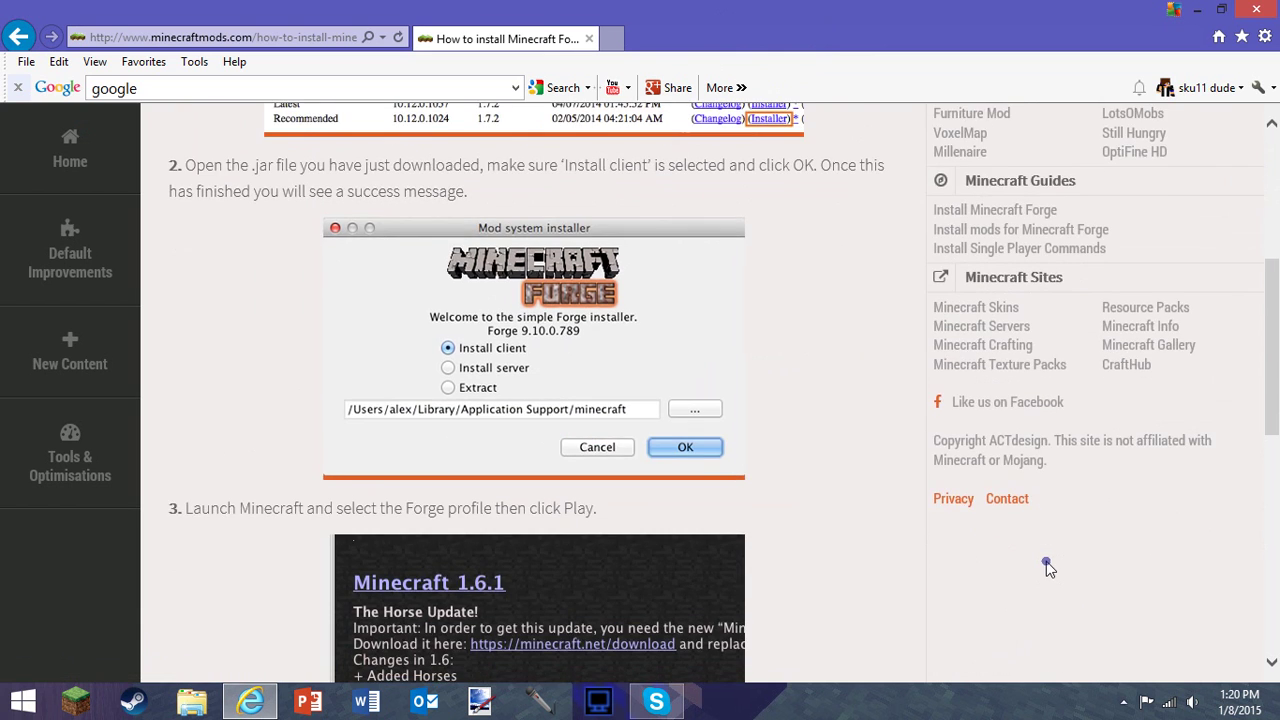
pyautogui.scroll(2, 1040, 520)
pyautogui.scroll(1, 1027, 483)
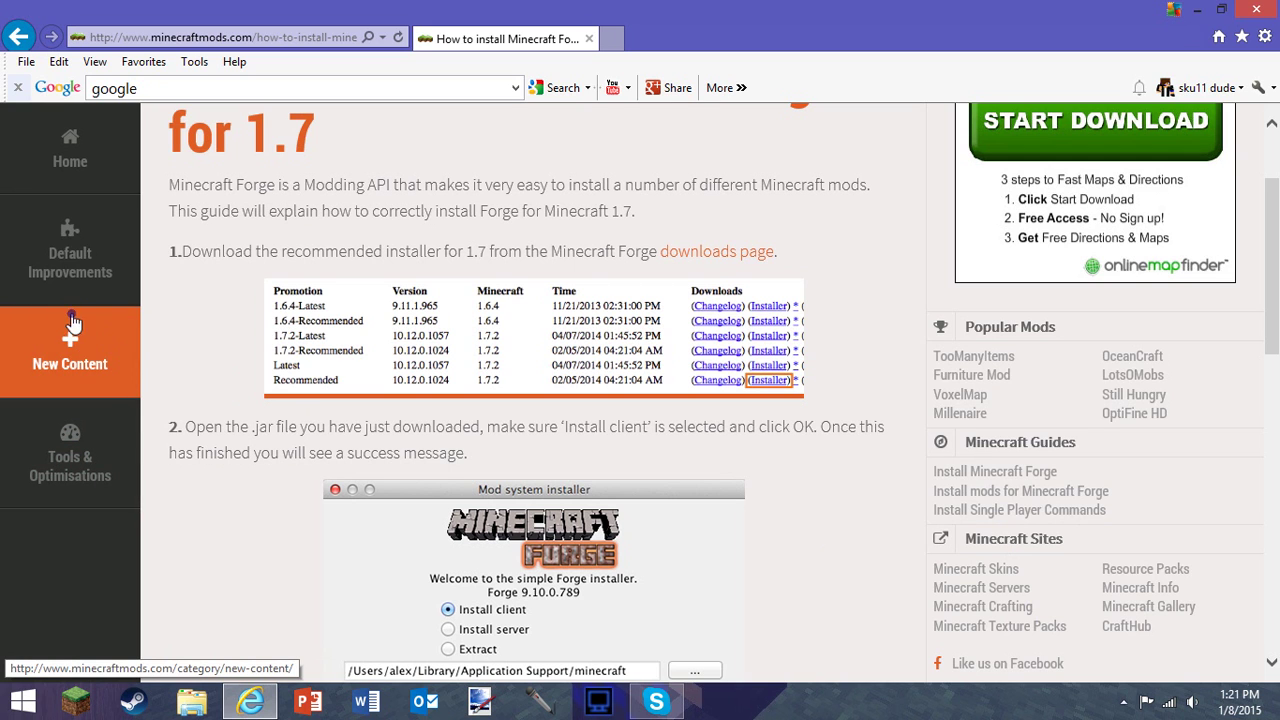
# - Go to the minecraftmods.com homepage and scroll to the Flan's Mod tile
pyautogui.click(56, 170)
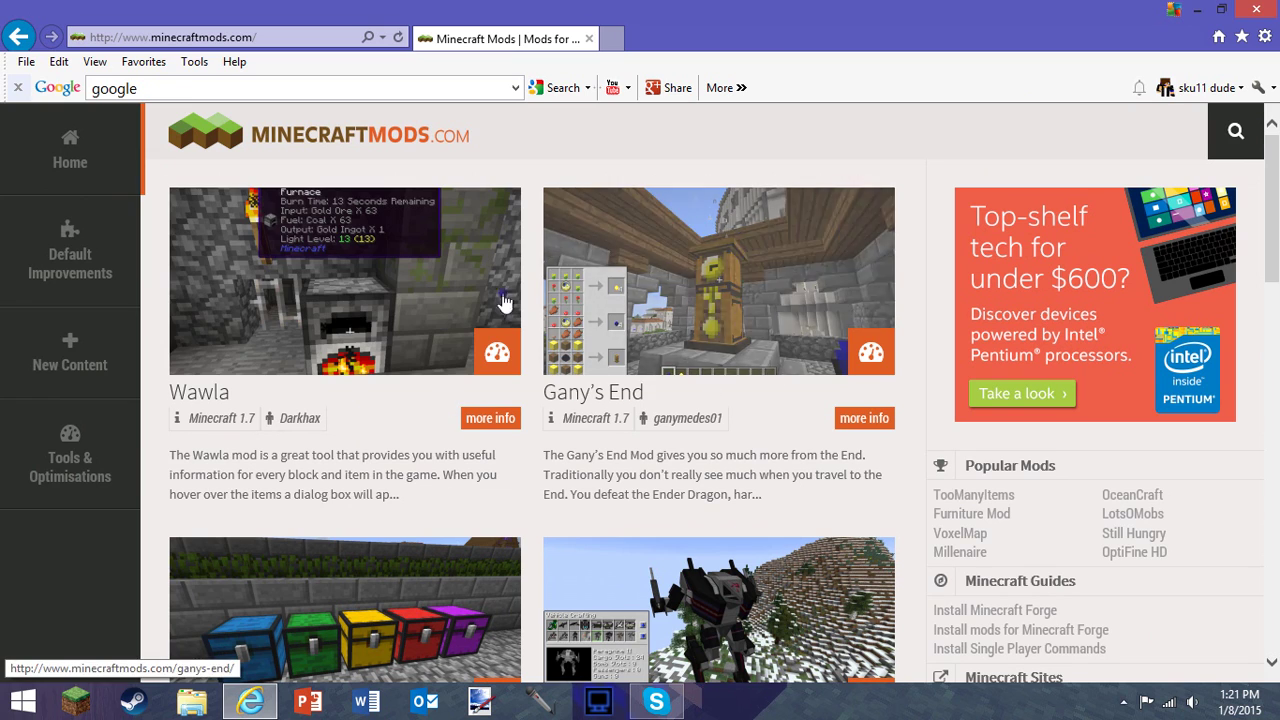
pyautogui.scroll(-5, 680, 371)
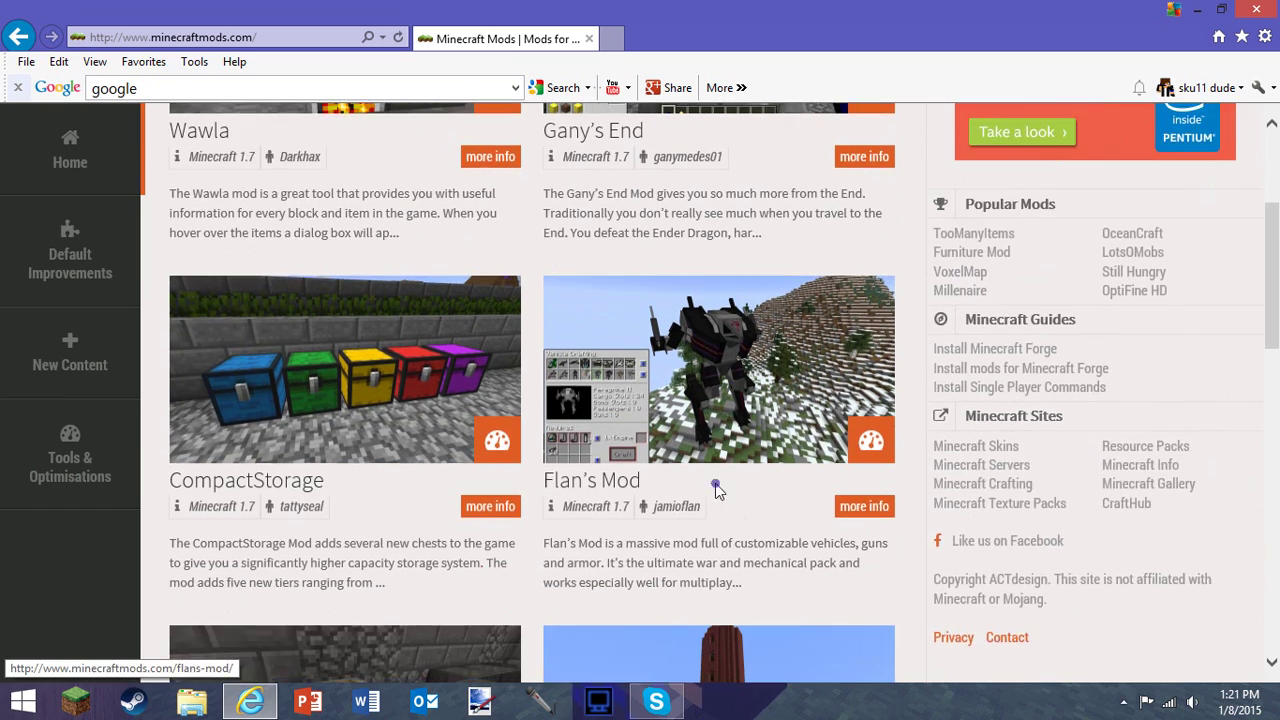
pyautogui.scroll(-3, 668, 175)
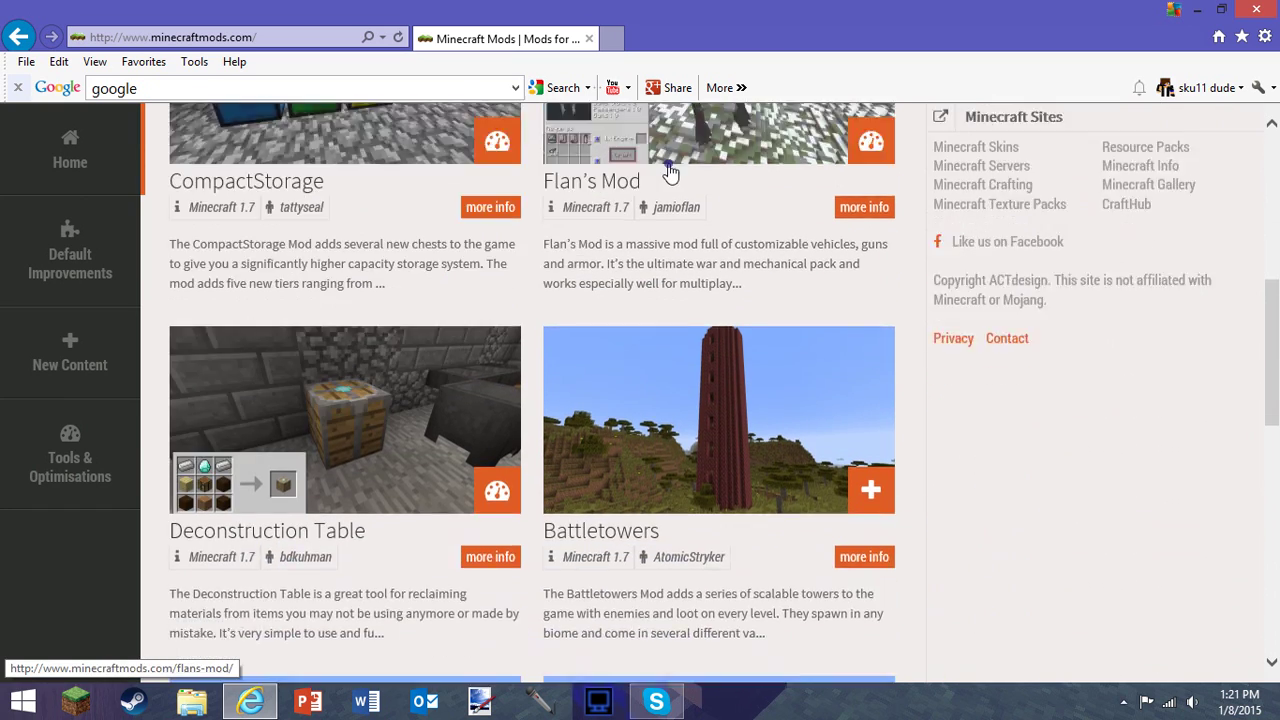
pyautogui.scroll(-3, 828, 234)
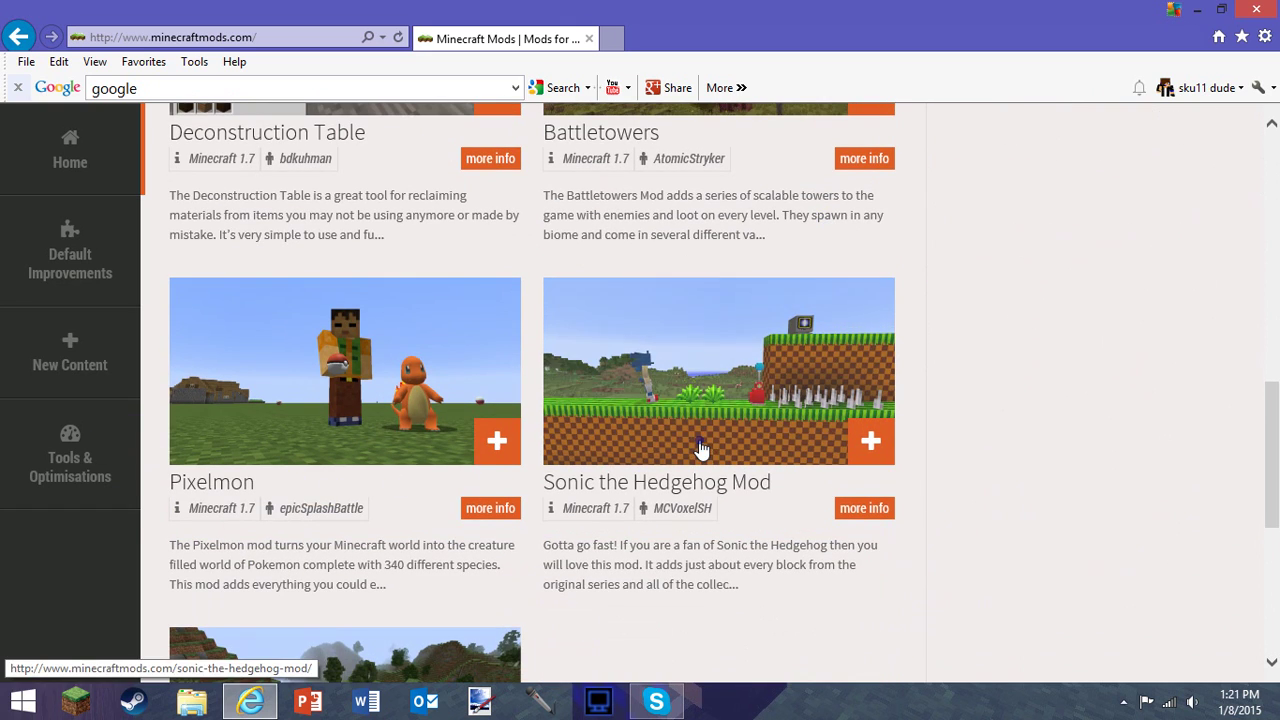
pyautogui.scroll(6, 772, 413)
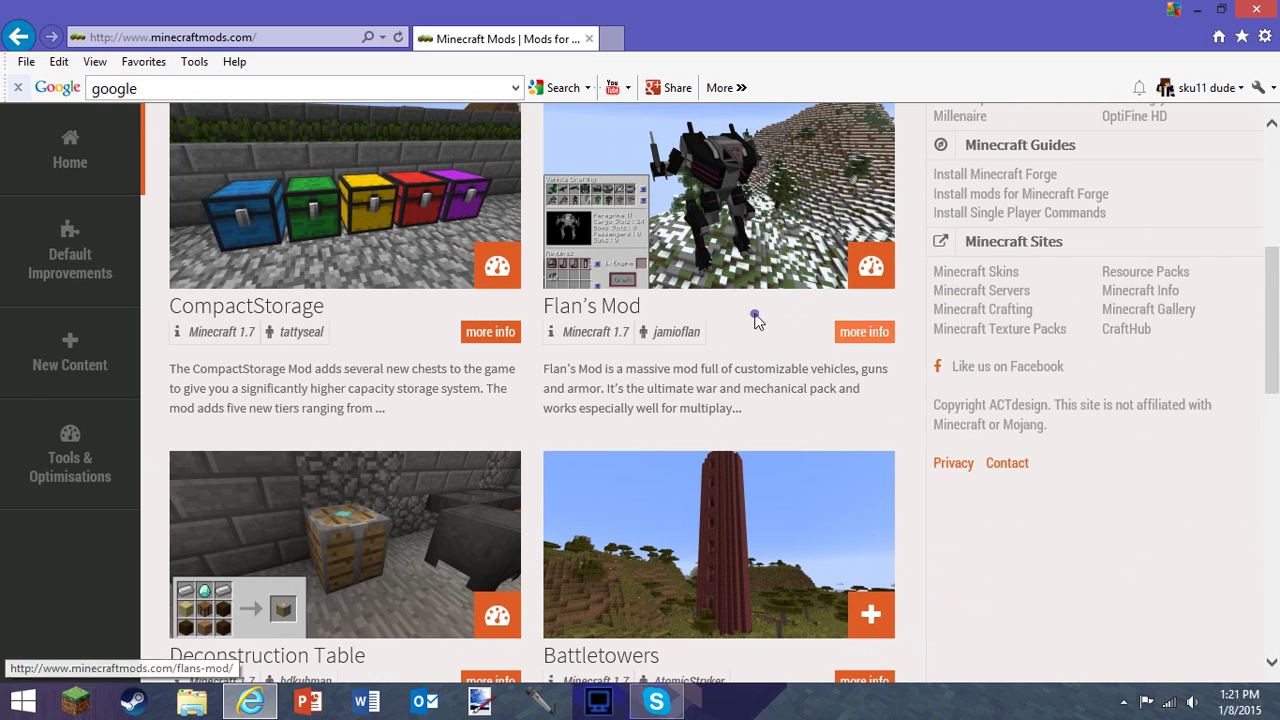
# - Open the Flan's Mod article and use the Download button below it
pyautogui.click(684, 213)
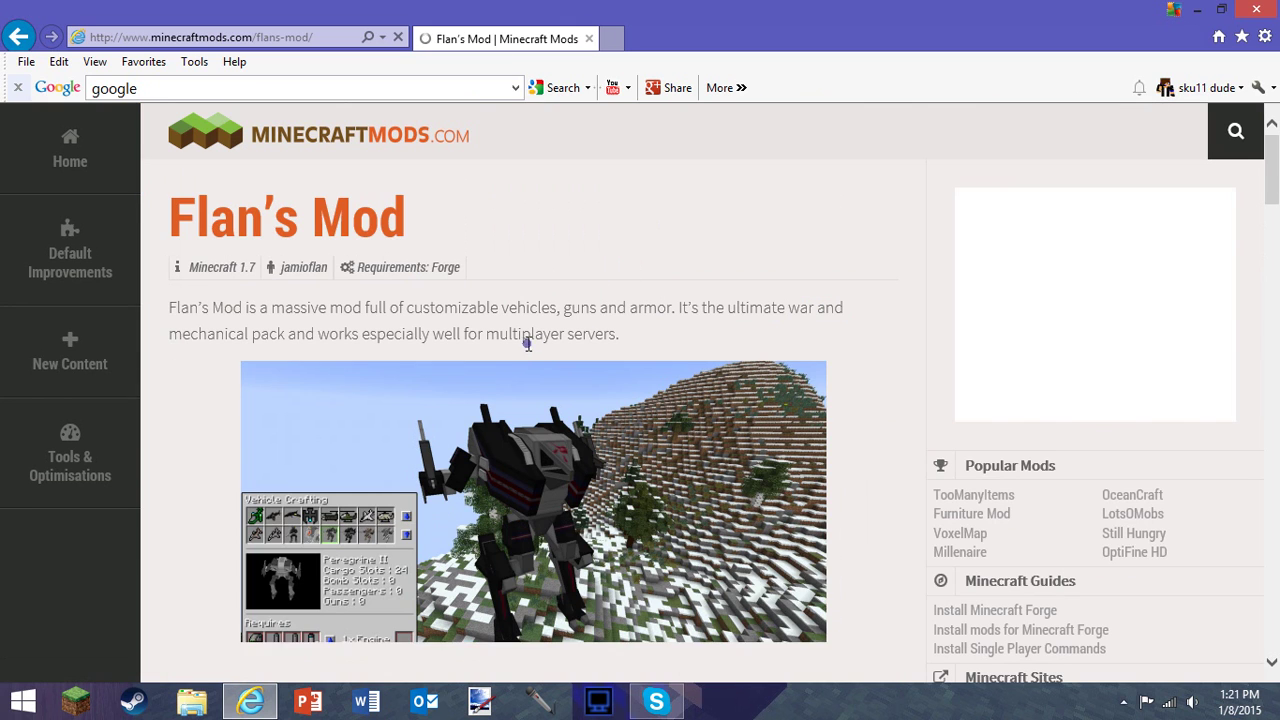
pyautogui.scroll(-1, 519, 316)
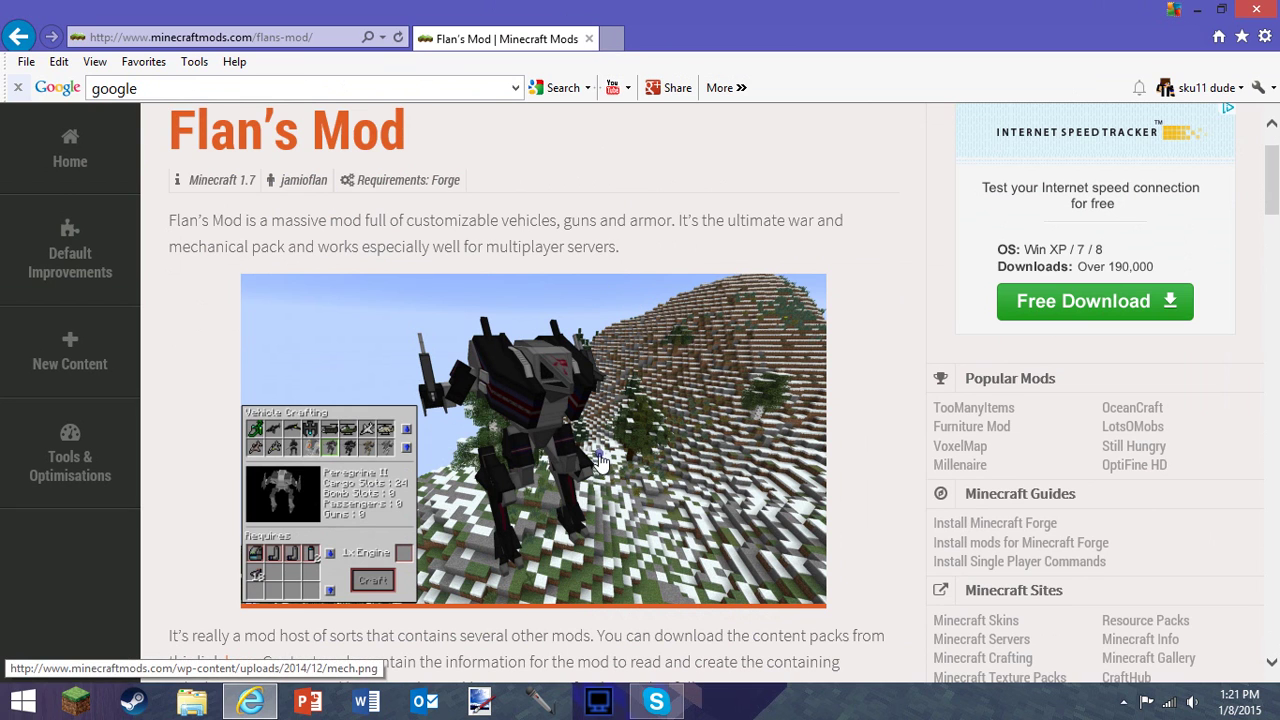
pyautogui.scroll(-2, 600, 460)
pyautogui.scroll(-3, 360, 350)
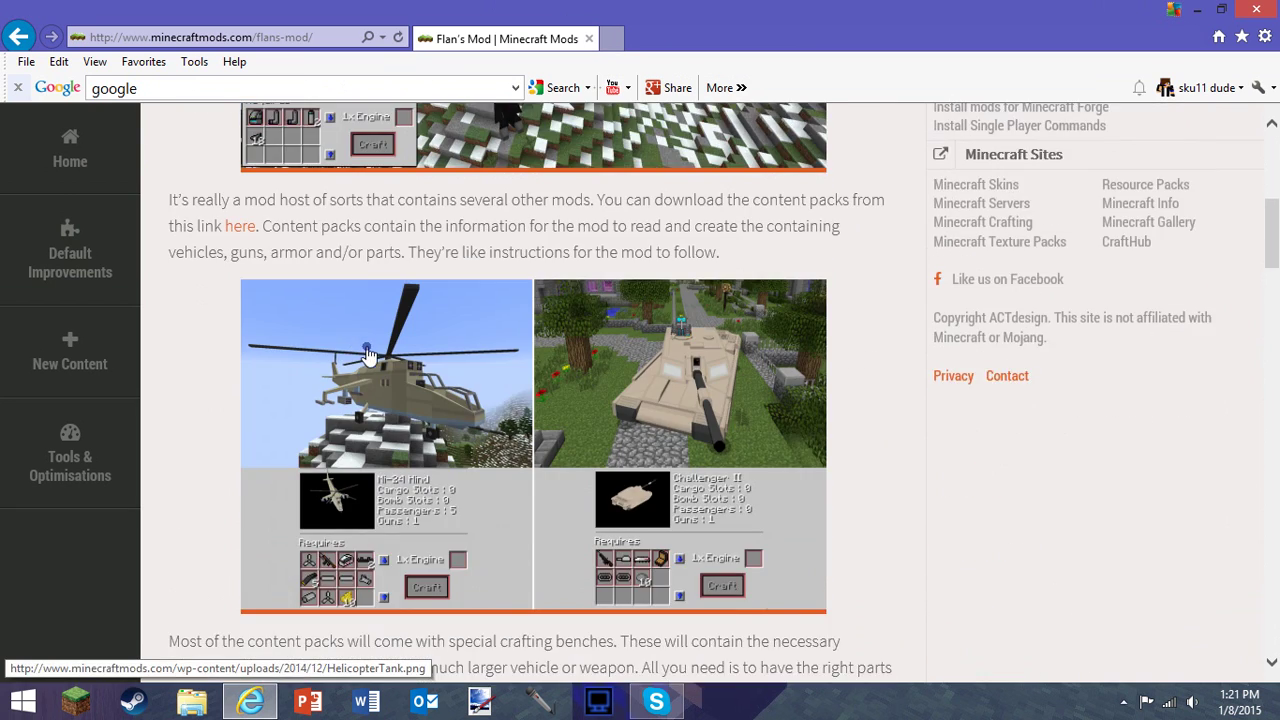
pyautogui.scroll(-6, 420, 355)
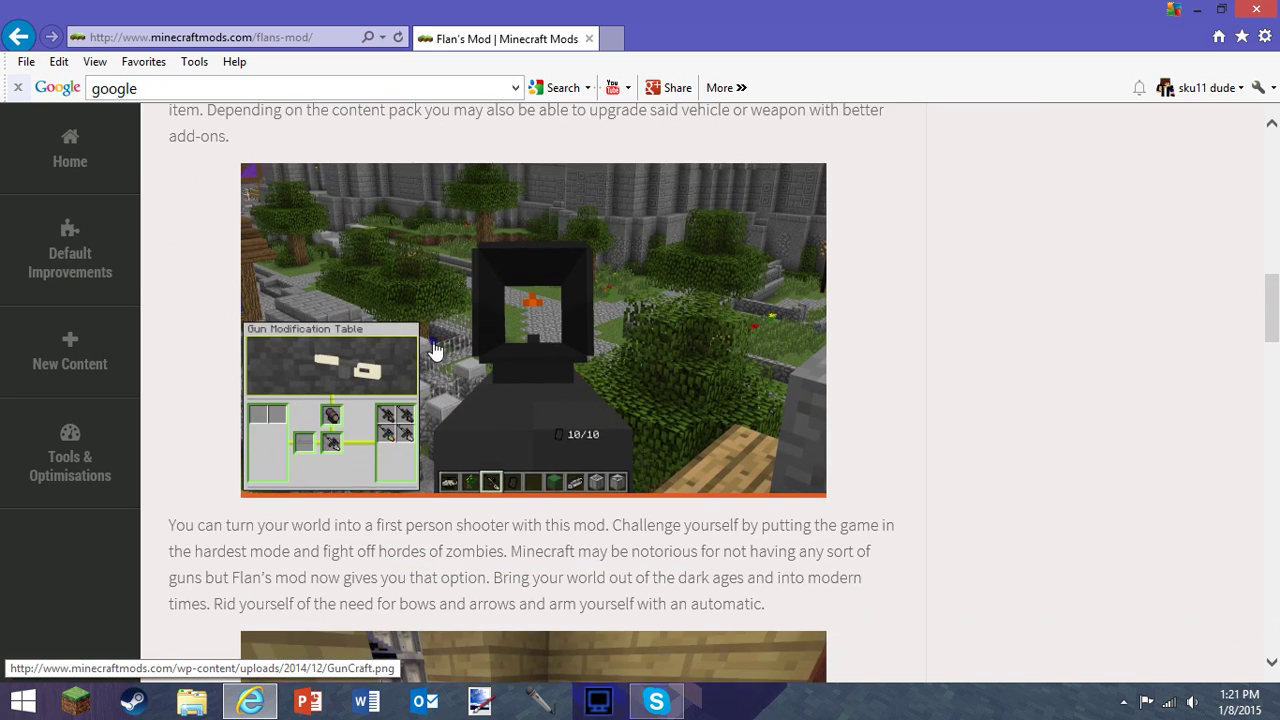
pyautogui.scroll(-7, 435, 350)
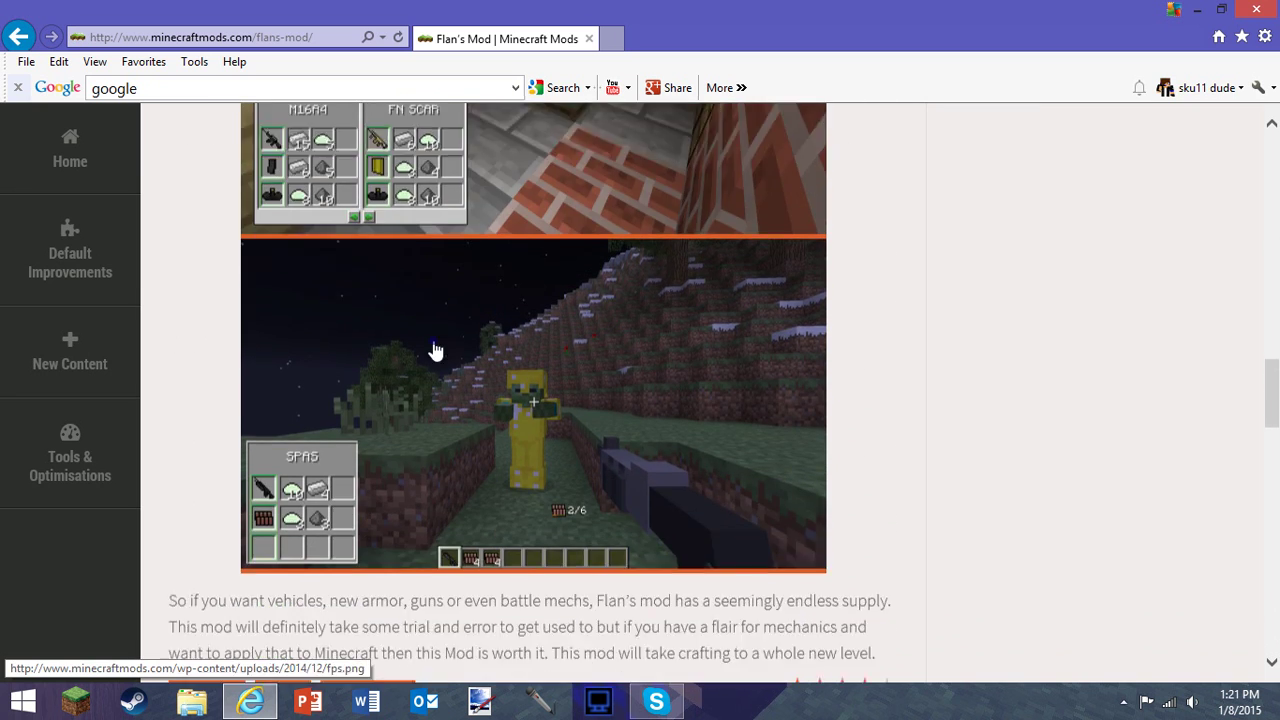
pyautogui.scroll(-2, 435, 350)
pyautogui.scroll(-1, 200, 430)
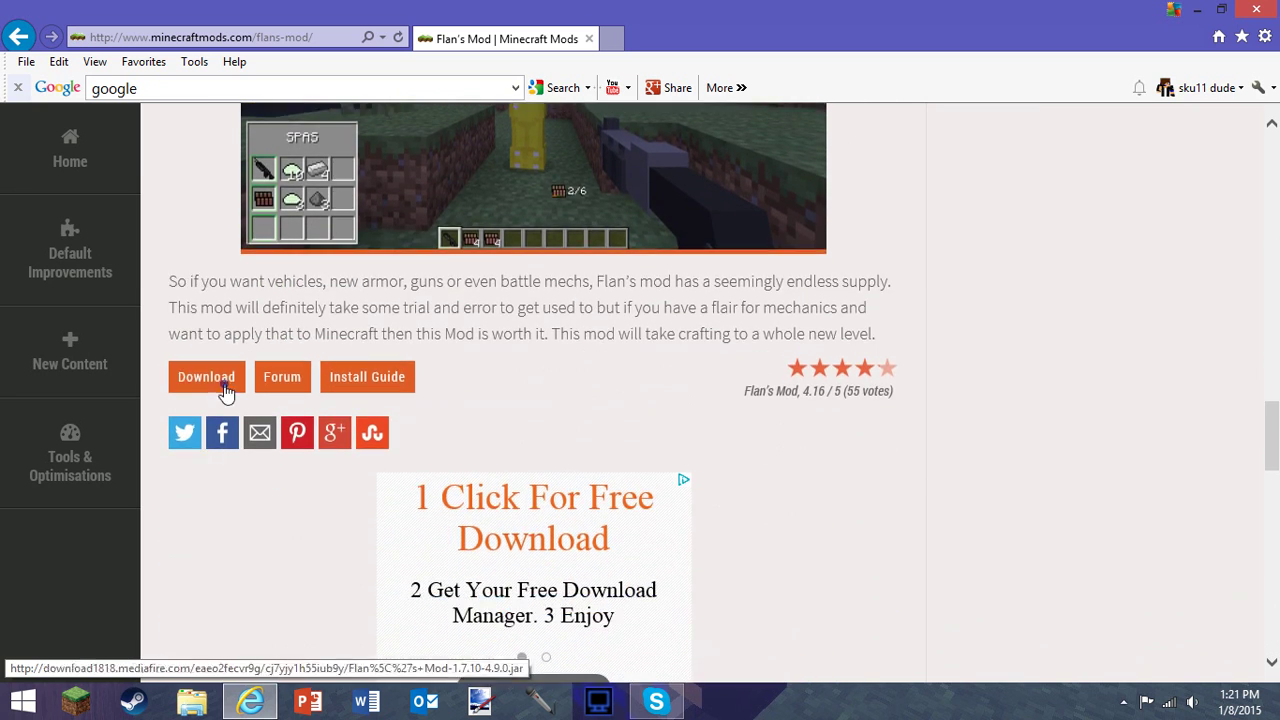
pyautogui.click(206, 377)
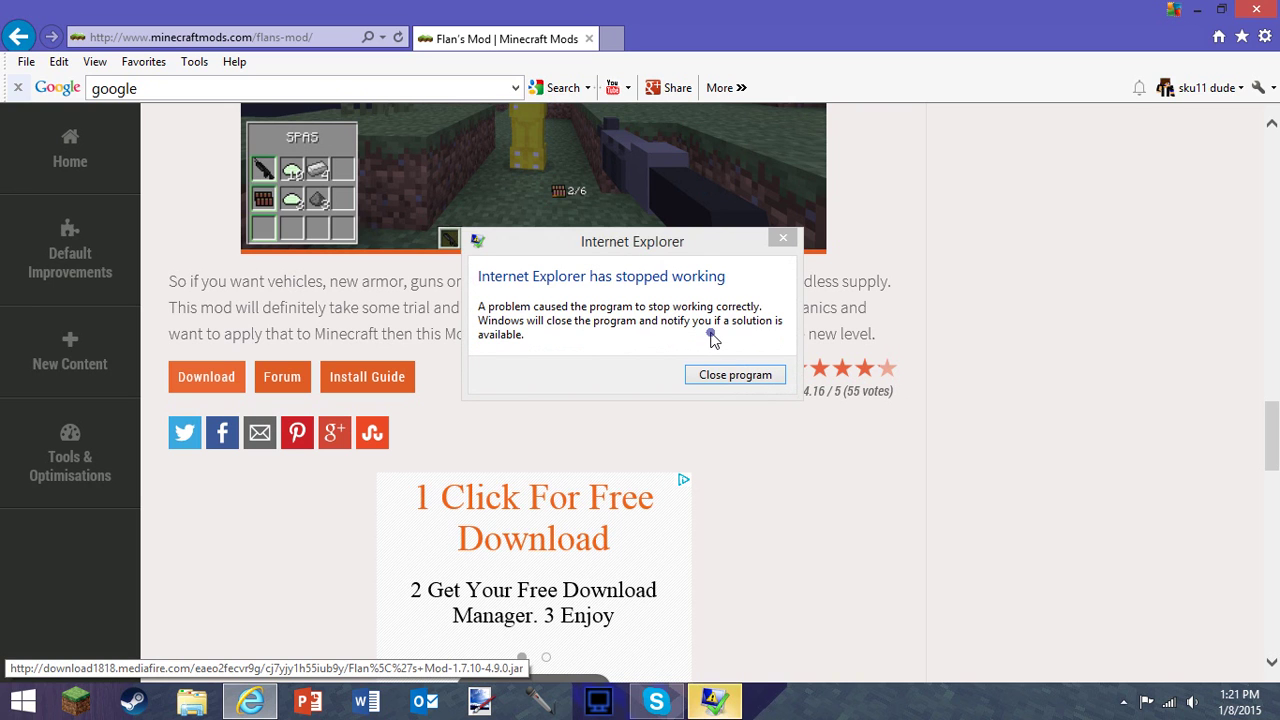
# - Dismiss the crash notice and save Flans Mod-1.7.10-4.9.0.jar from MediaFire to the Desktop
pyautogui.click(735, 374)
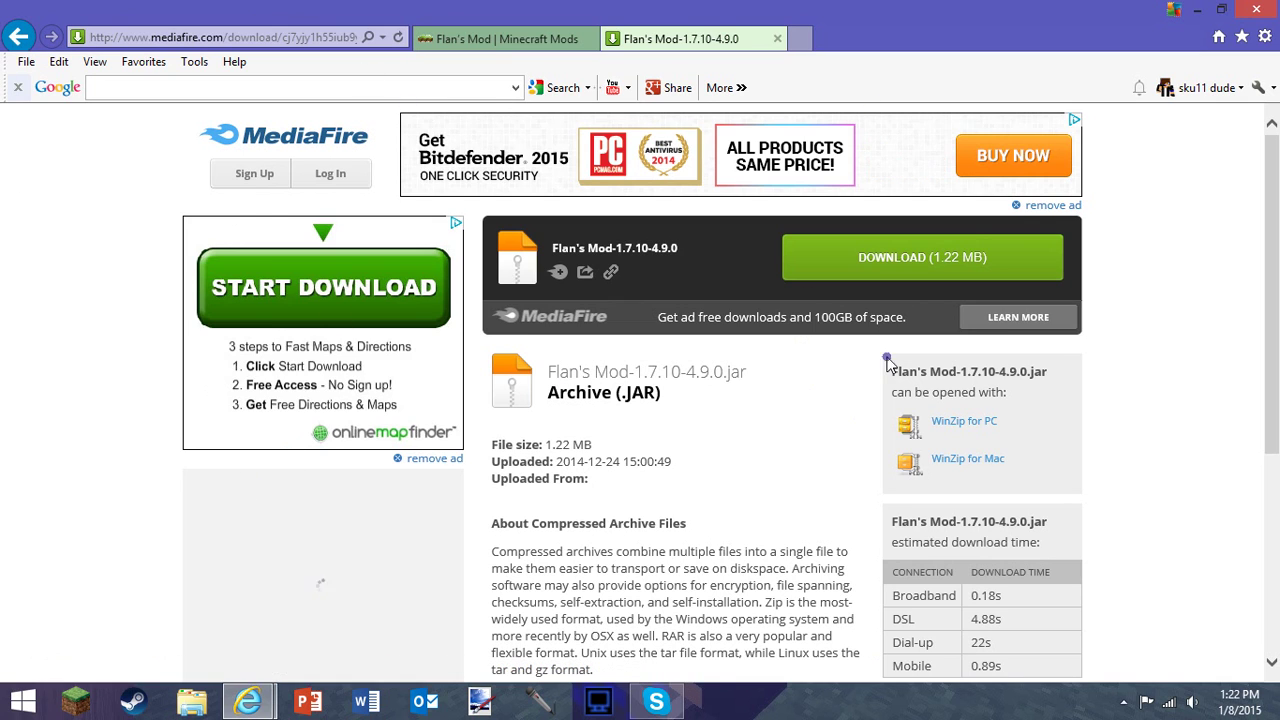
pyautogui.click(920, 278)
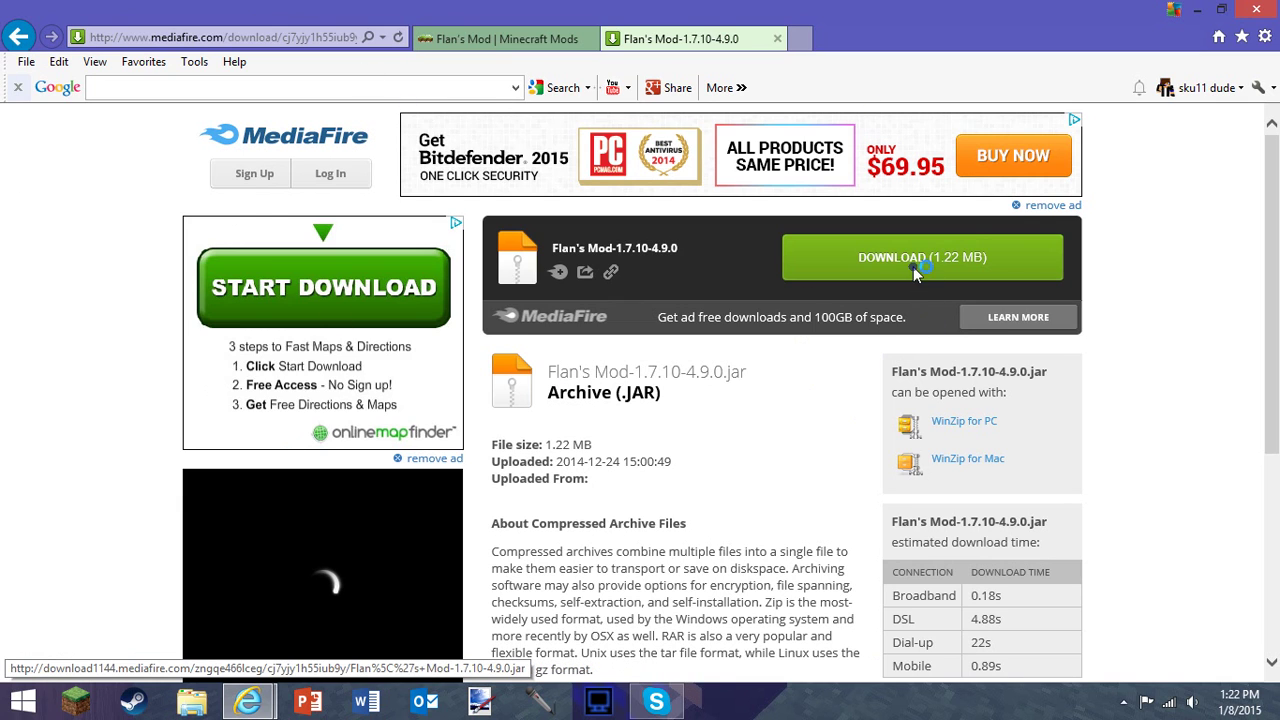
pyautogui.click(916, 276)
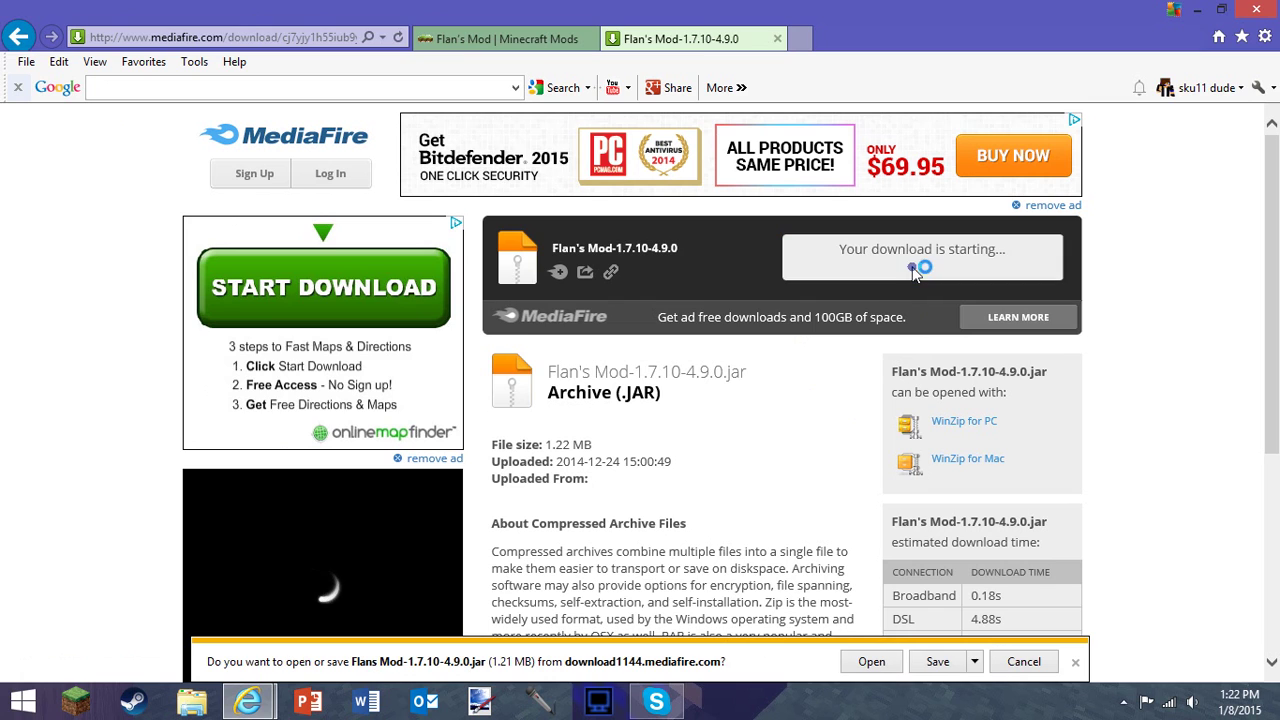
pyautogui.click(973, 662)
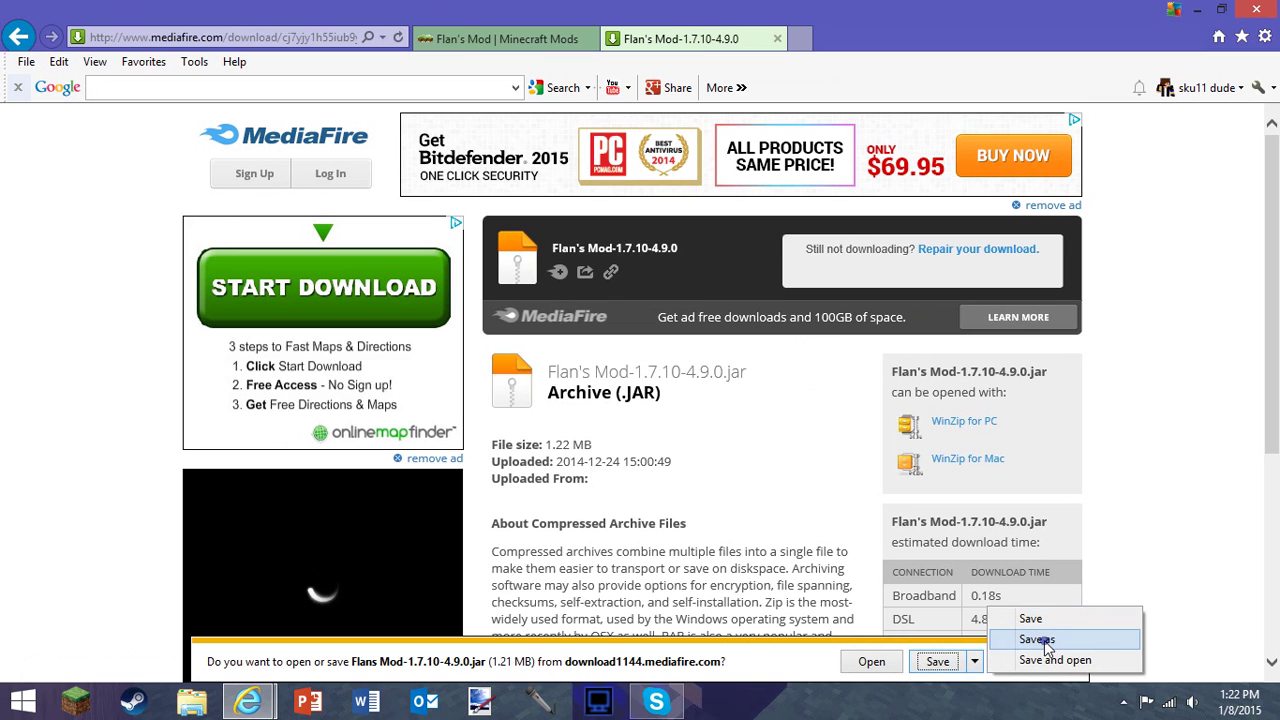
pyautogui.click(1037, 637)
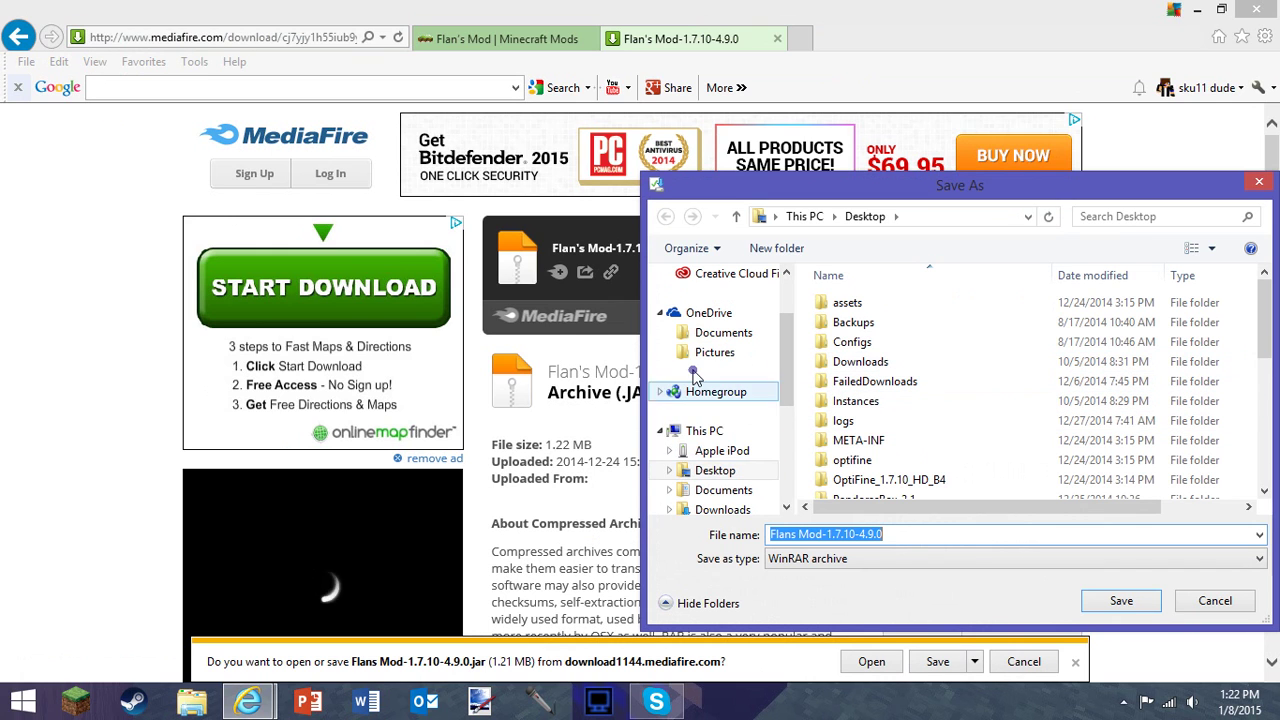
pyautogui.click(1120, 599)
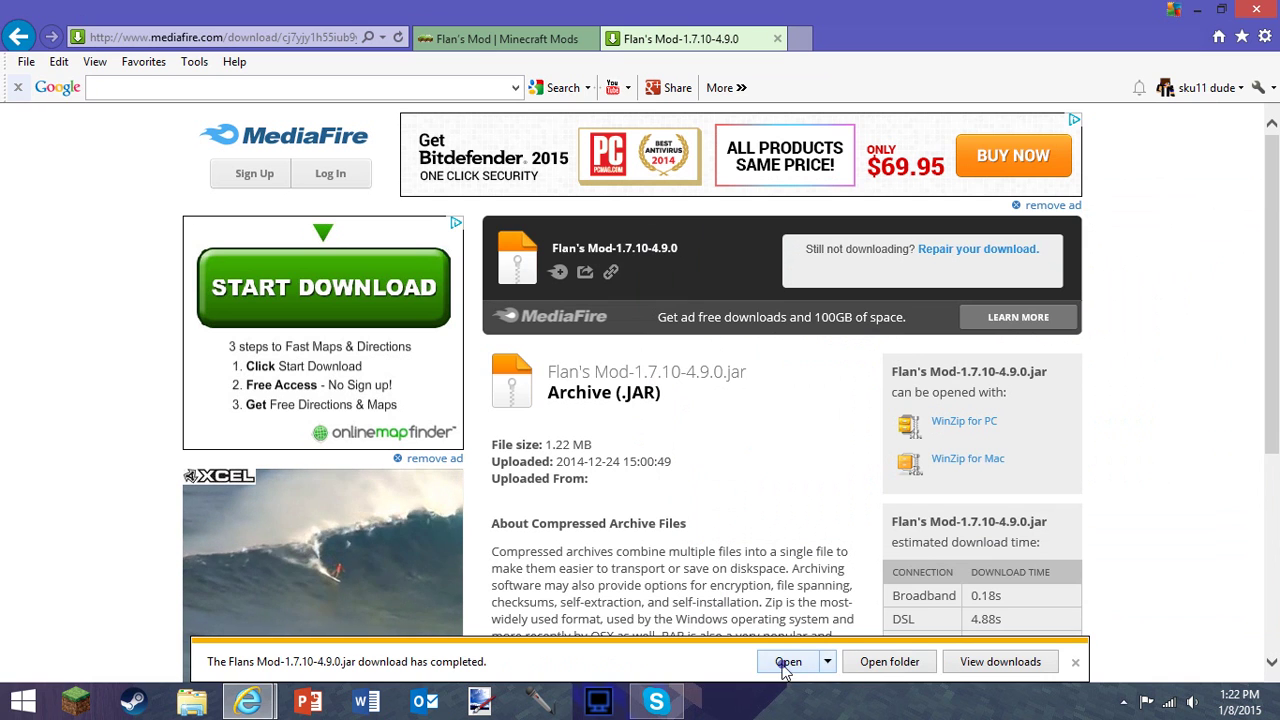
# - Open the downloaded jar in WinRAR, dismiss the licence nag, minimise Internet Explorer, and go up to Desktop
pyautogui.click(788, 662)
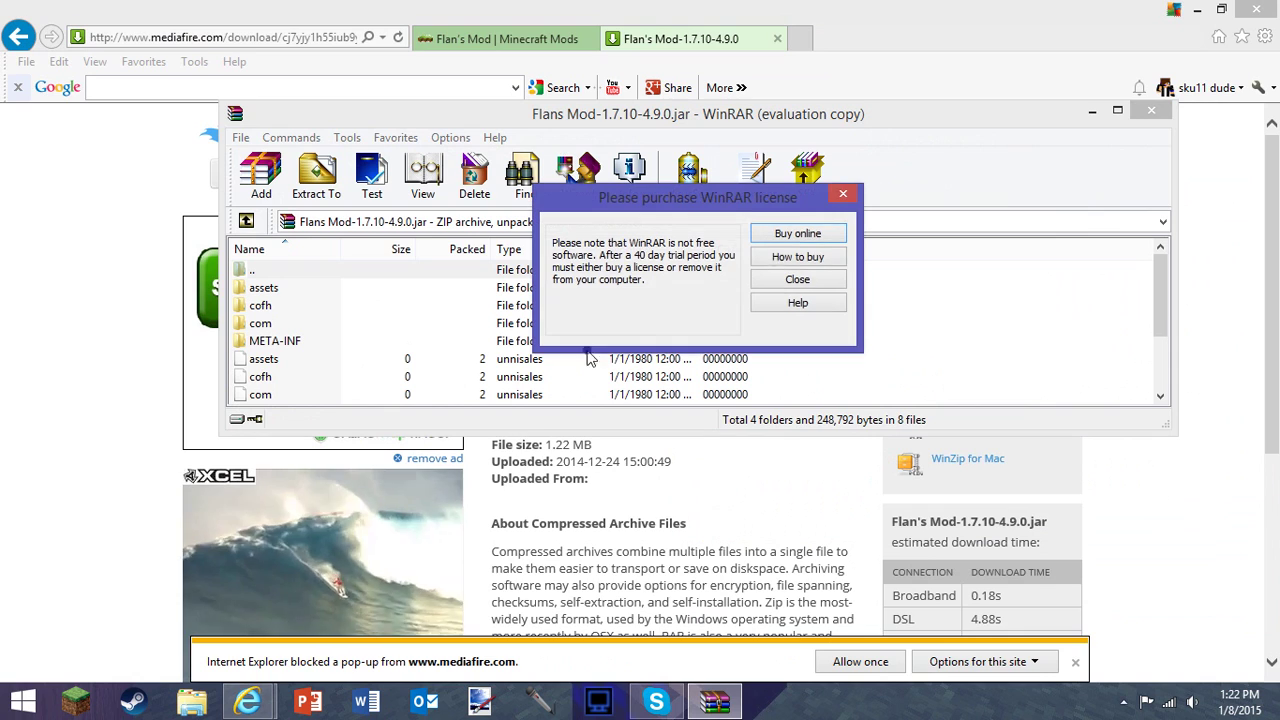
pyautogui.click(797, 281)
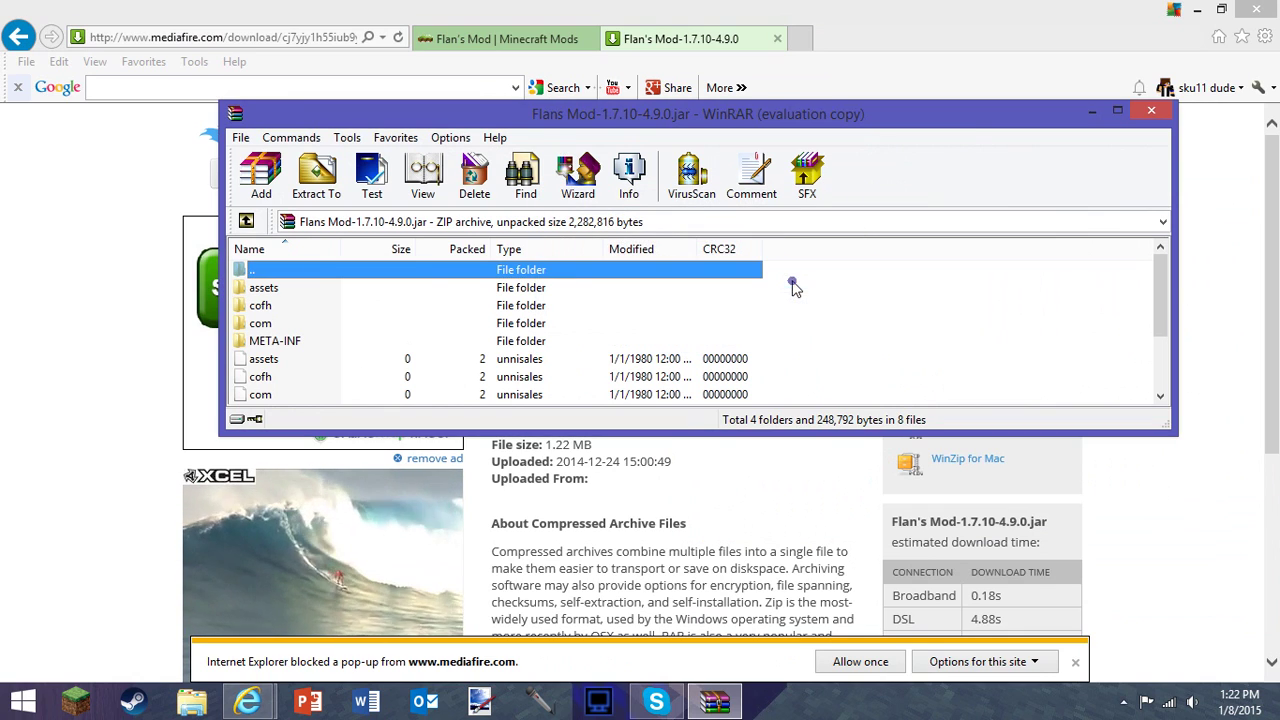
pyautogui.click(1200, 8)
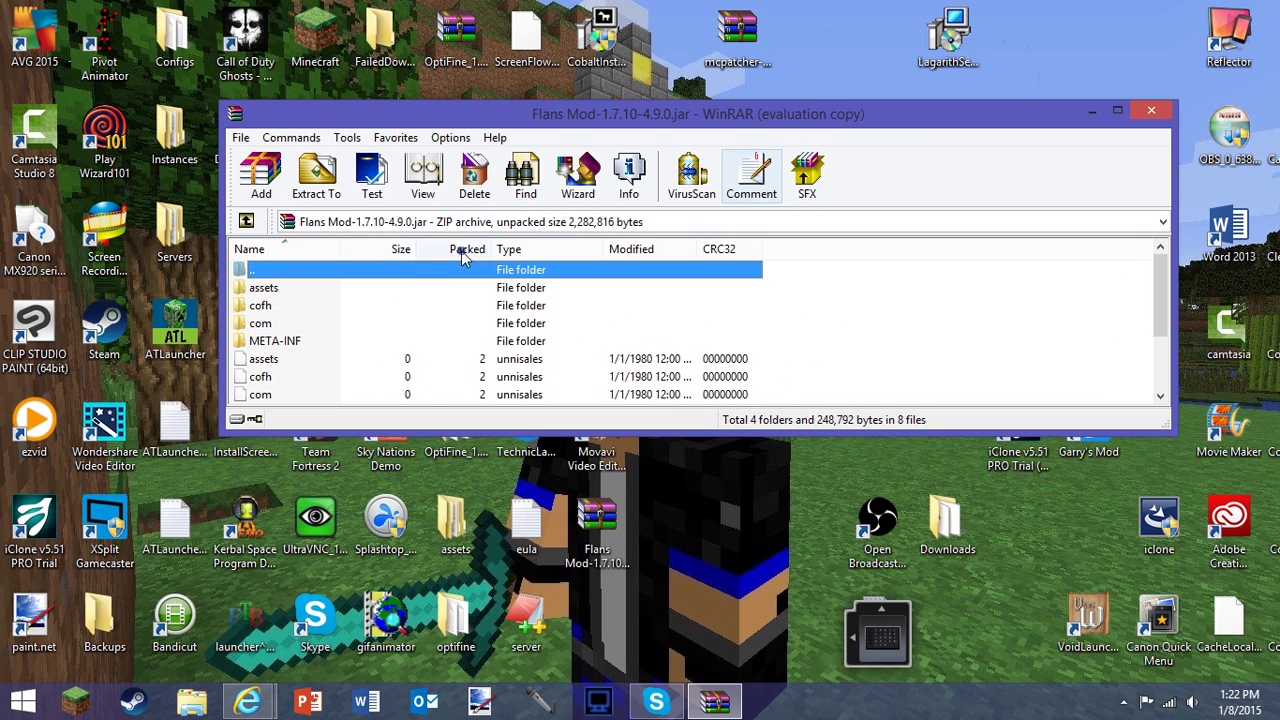
pyautogui.doubleClick(279, 272)
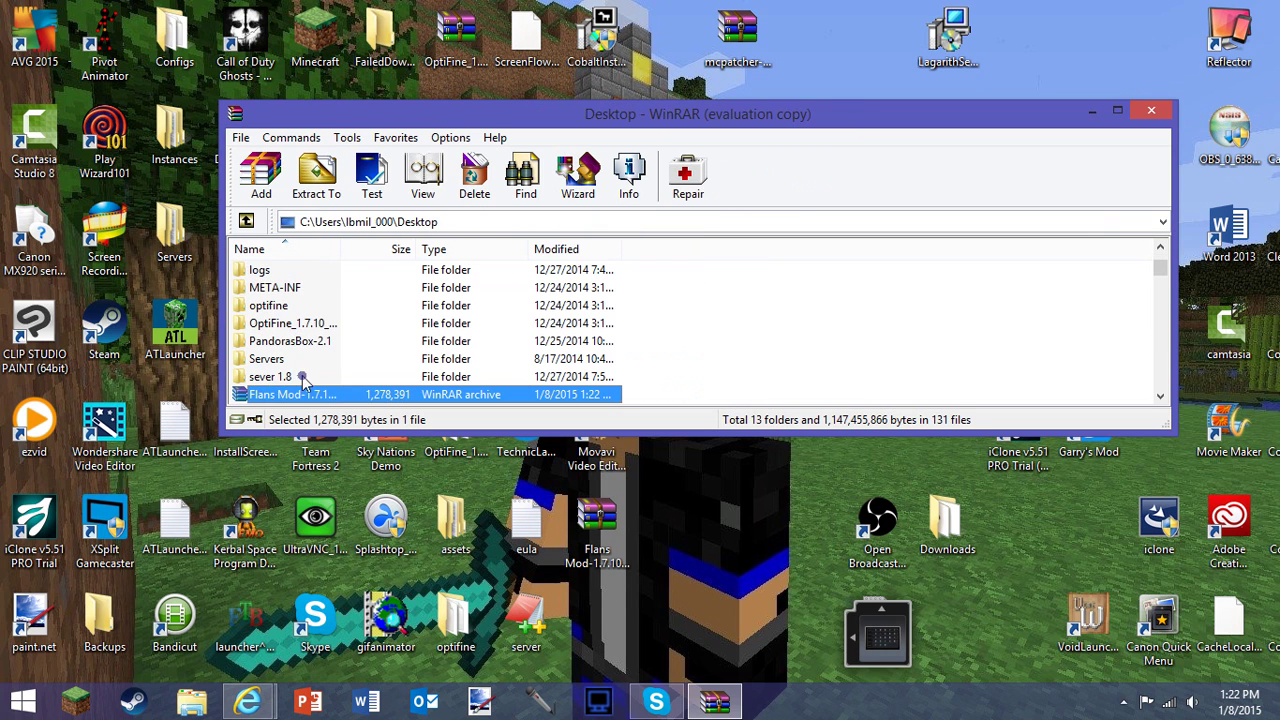
# - Drag the Flans Mod archive onto the desktop, rearrange WinRAR, then minimise it
pyautogui.moveTo(303, 397); pyautogui.dragTo(840, 39)
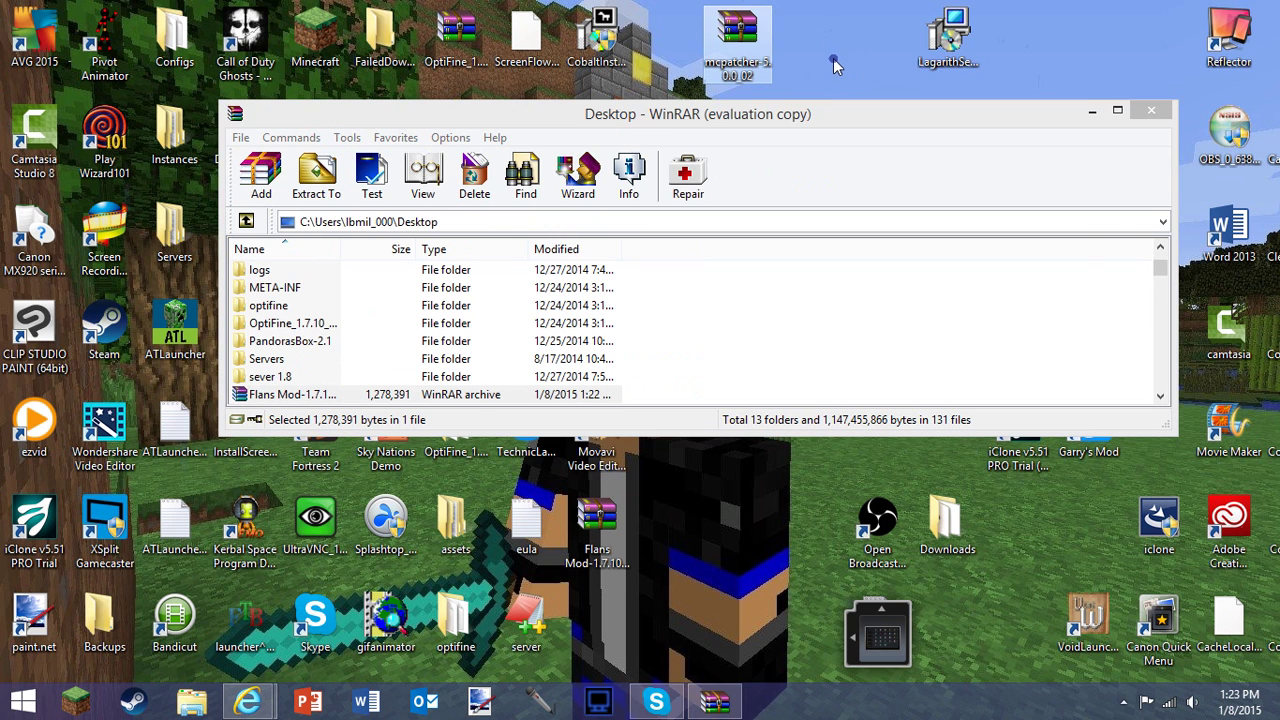
pyautogui.moveTo(767, 125); pyautogui.dragTo(788, 268)
pyautogui.moveTo(370, 548); pyautogui.dragTo(787, 162)
pyautogui.moveTo(758, 204); pyautogui.dragTo(745, 220)
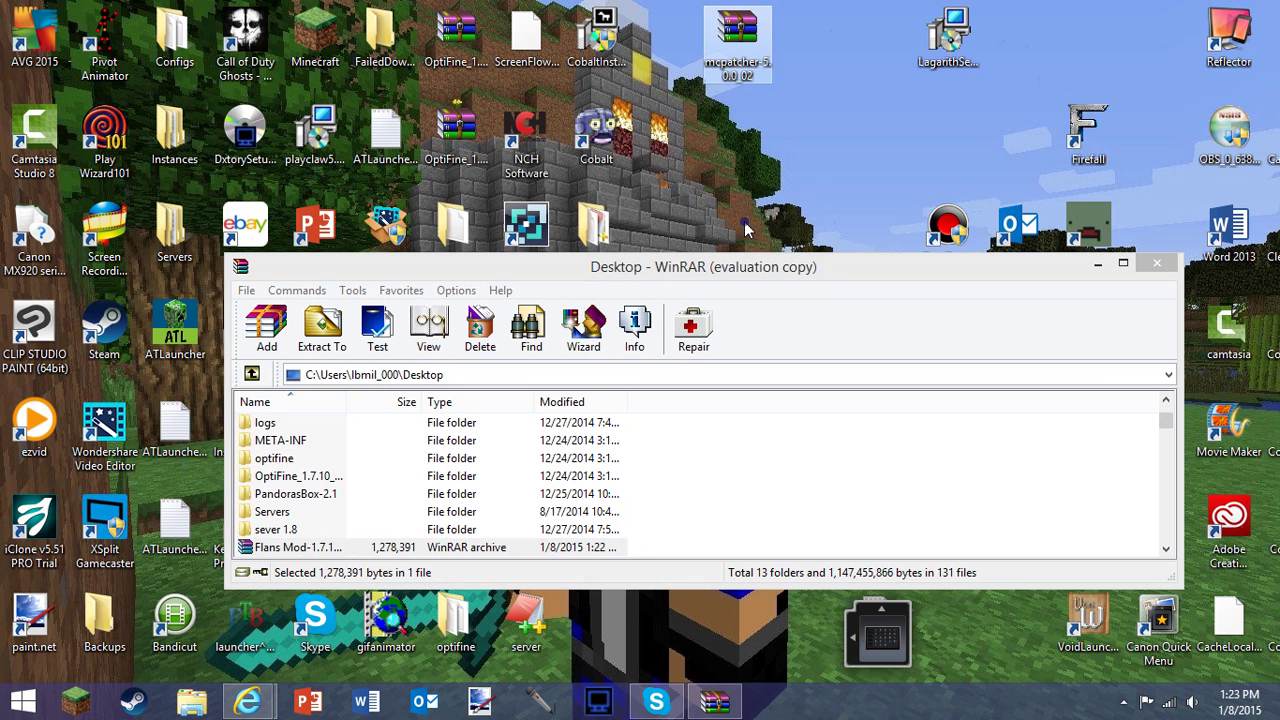
pyautogui.click(779, 272)
pyautogui.moveTo(780, 268); pyautogui.dragTo(806, 378)
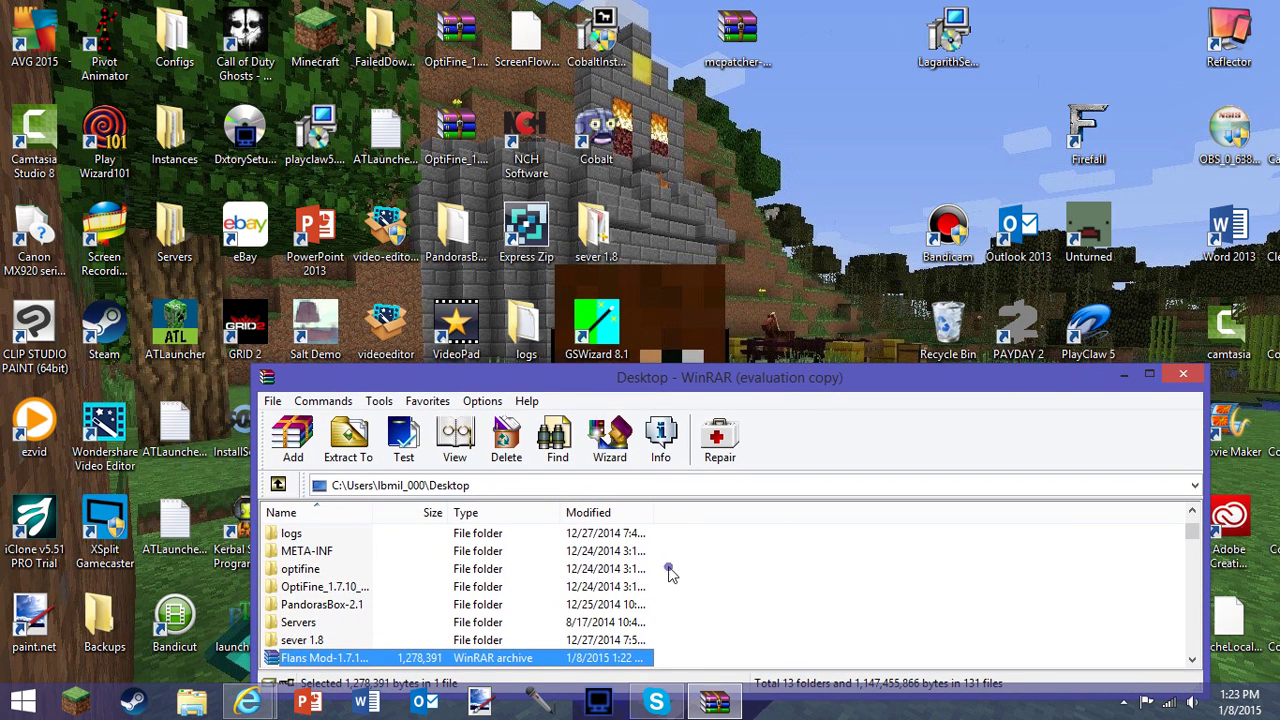
pyautogui.rightClick(587, 553)
pyautogui.rightClick(316, 660)
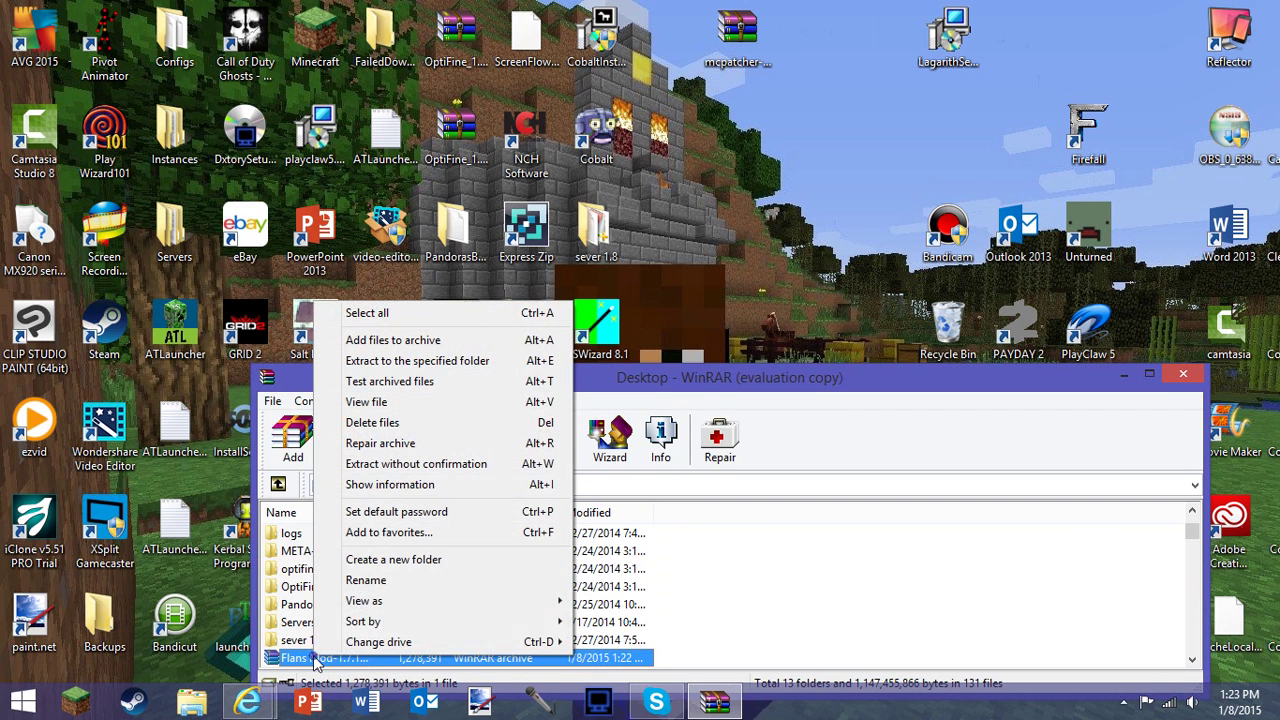
pyautogui.click(1128, 376)
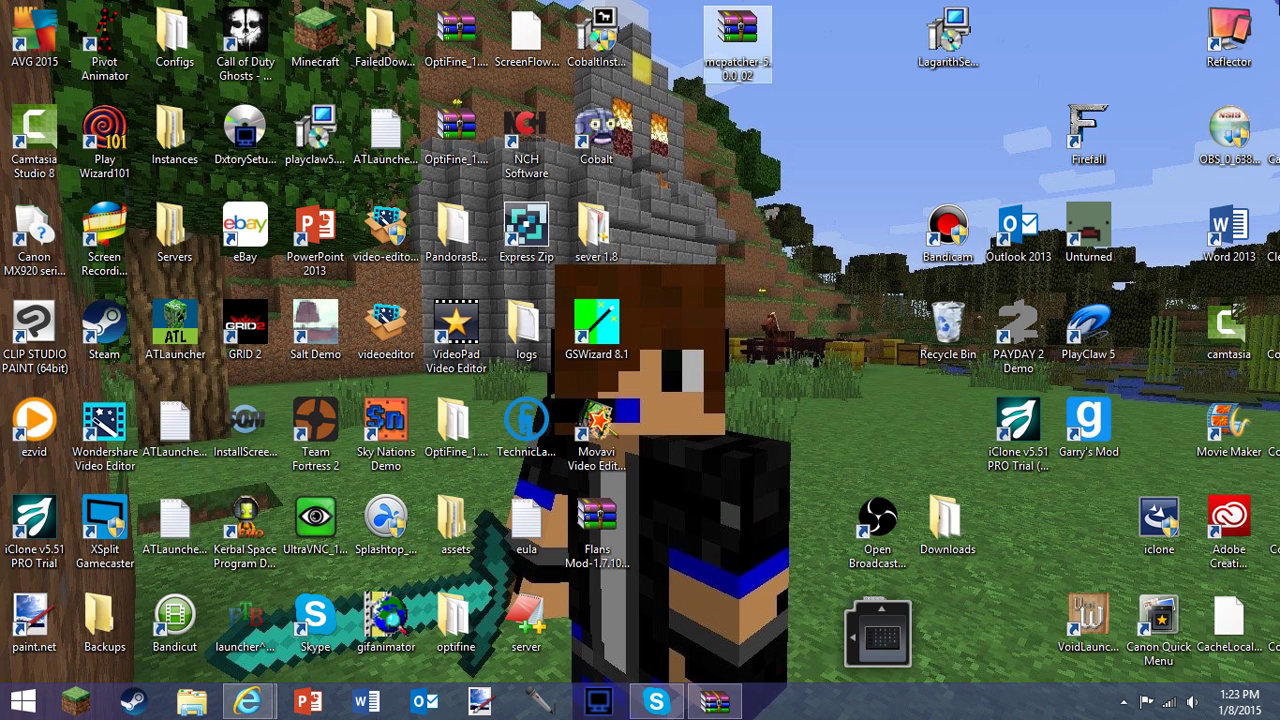
# - Open the .minecraft mods folder through the %appdata% search
pyautogui.moveTo(1276, 120)
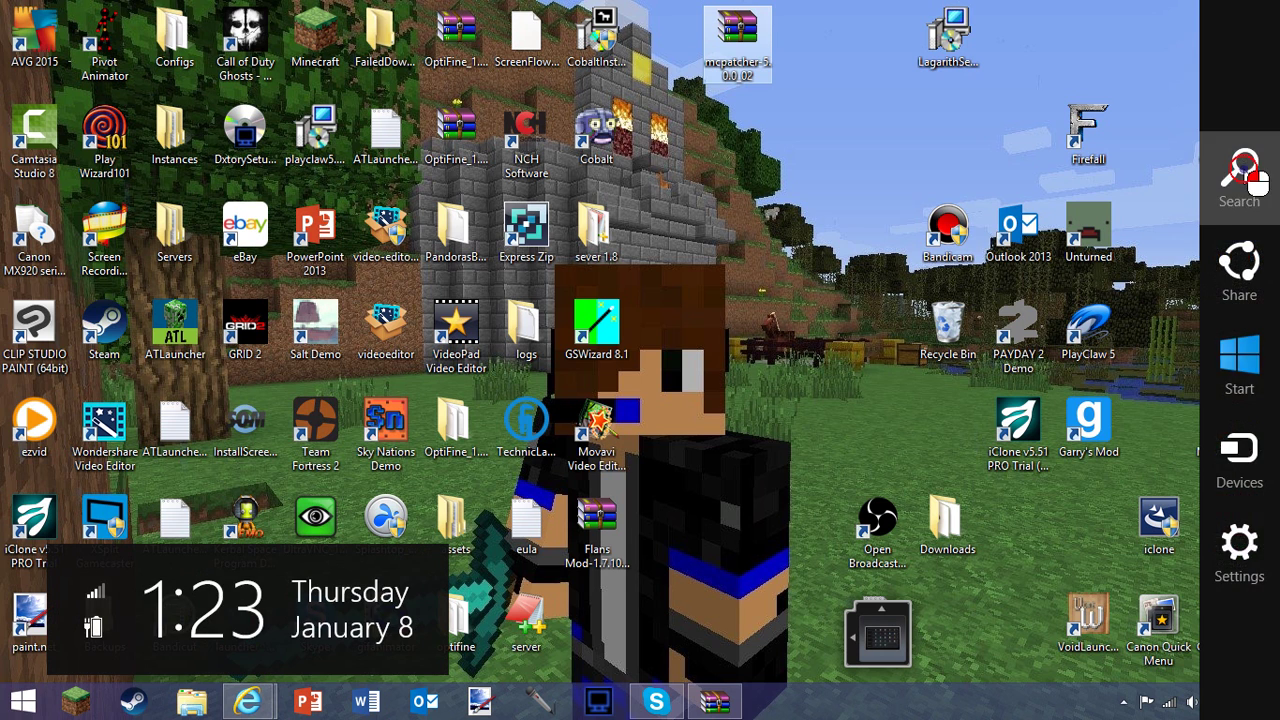
pyautogui.click(1232, 176)
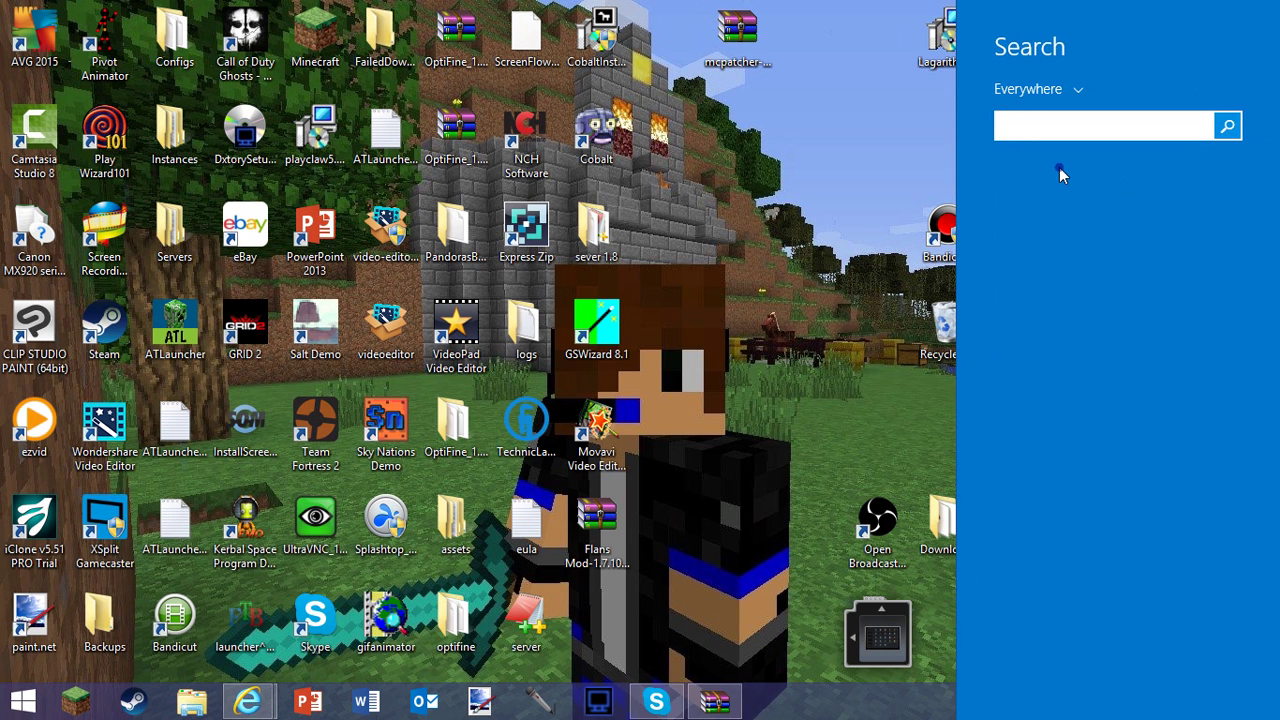
pyautogui.write('%app')
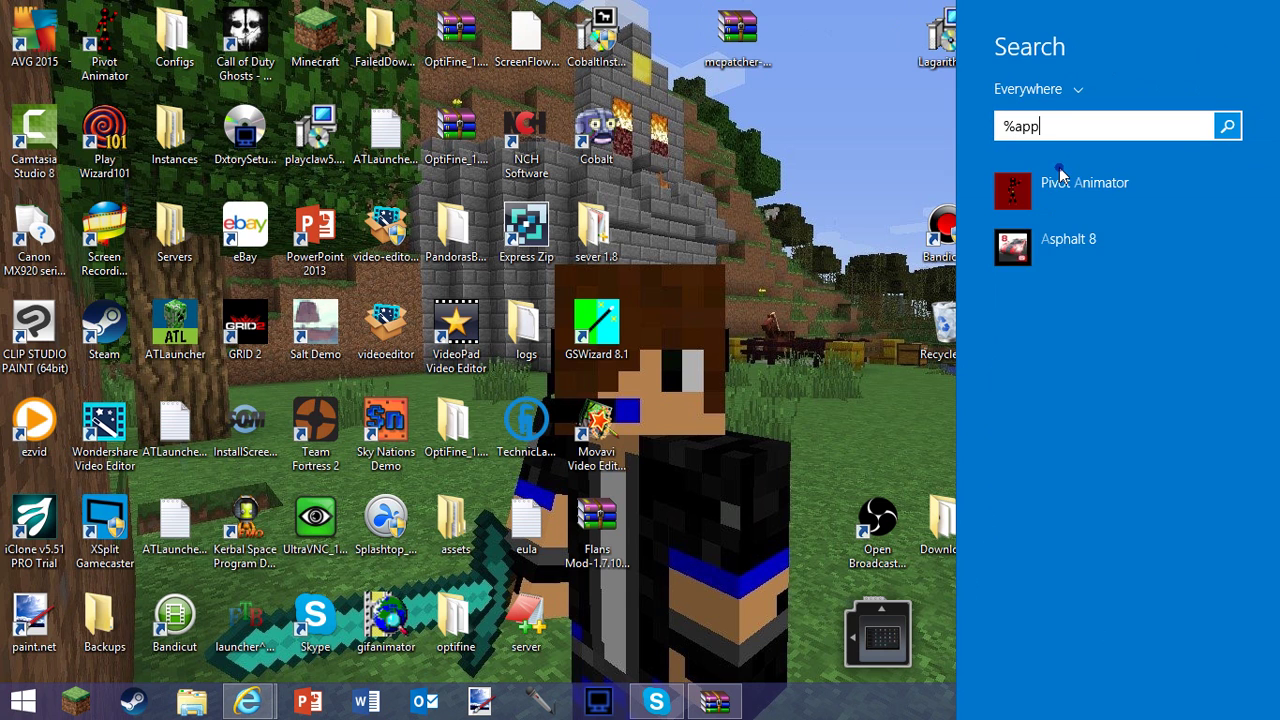
pyautogui.write('data')
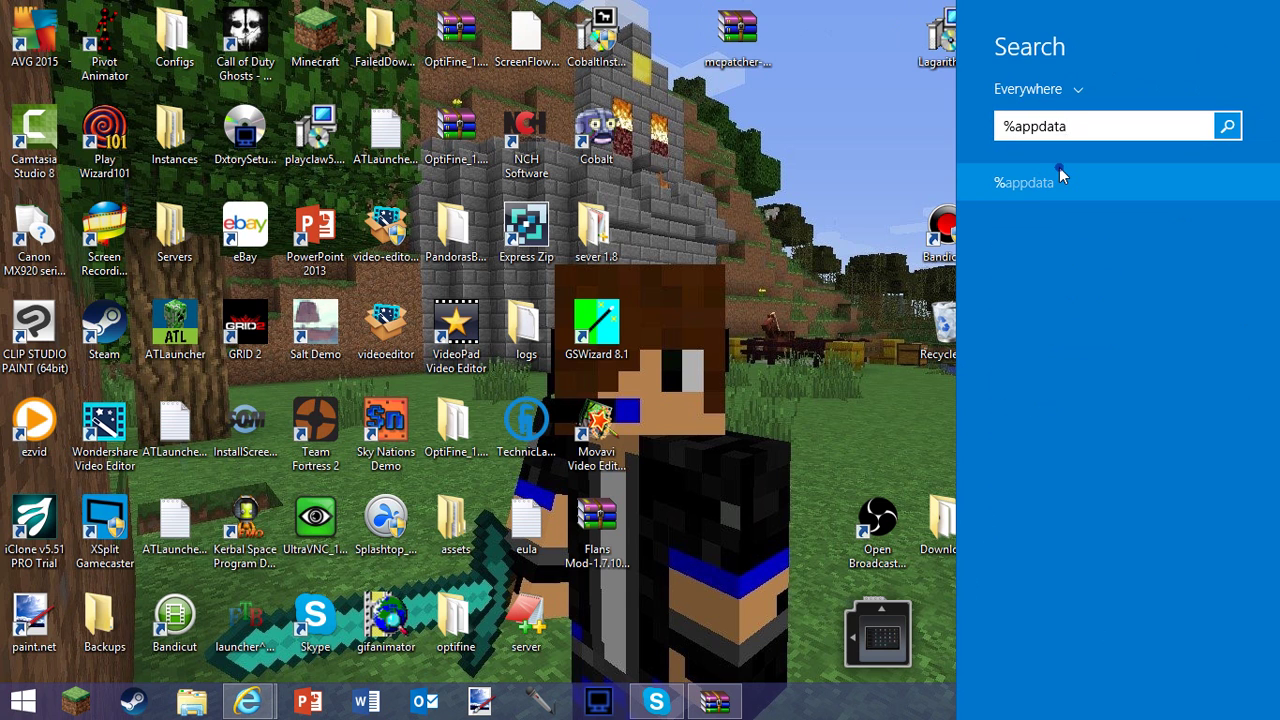
pyautogui.write('%')
pyautogui.press('Return')
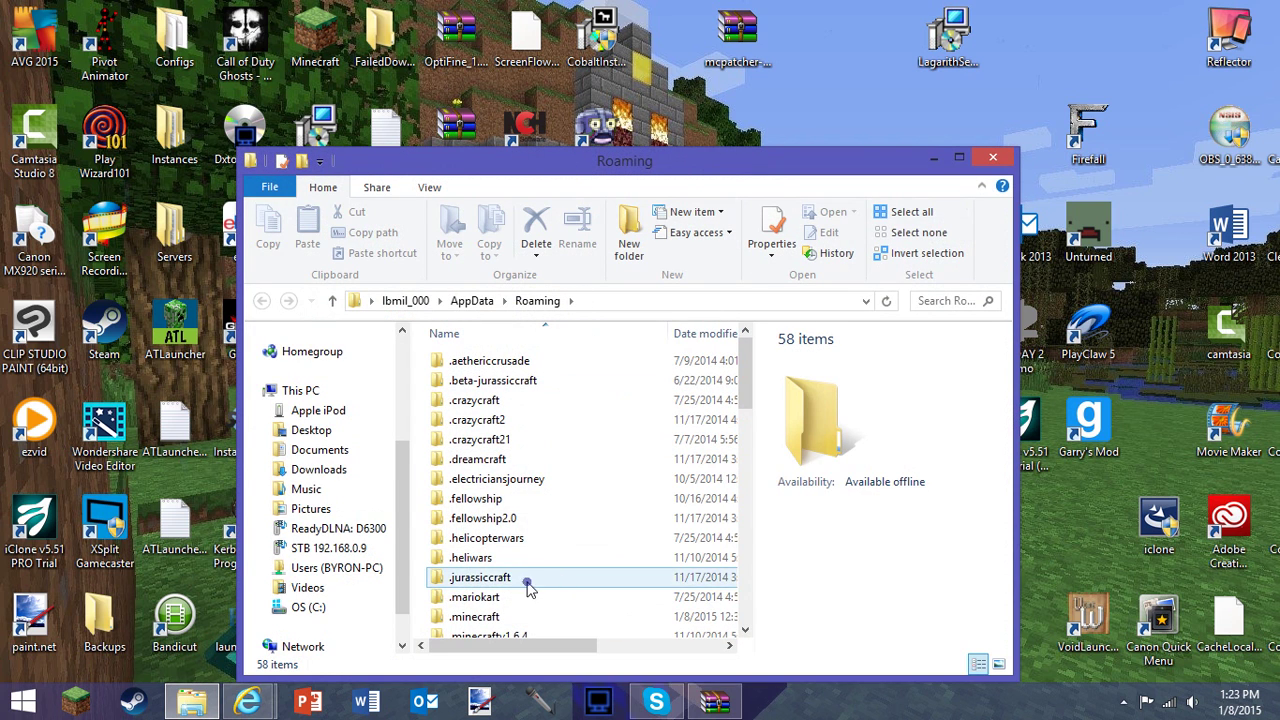
pyautogui.click(724, 482)
pyautogui.doubleClick(590, 616)
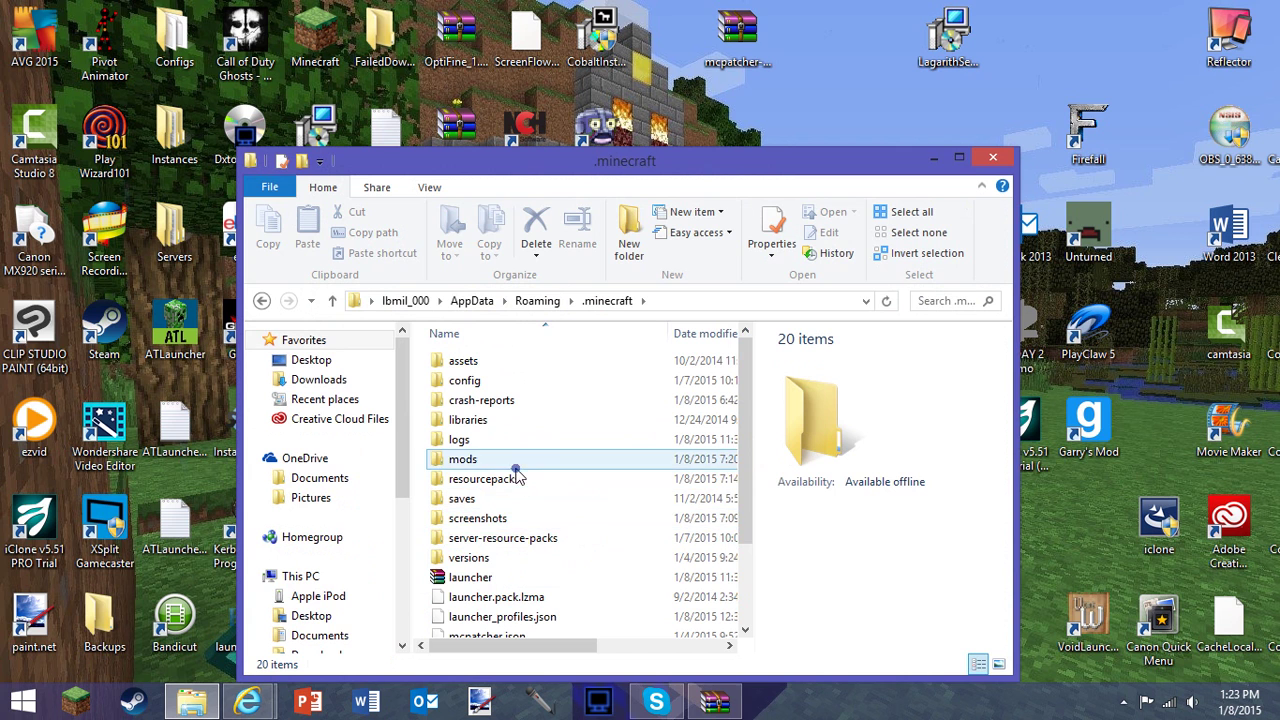
pyautogui.doubleClick(513, 464)
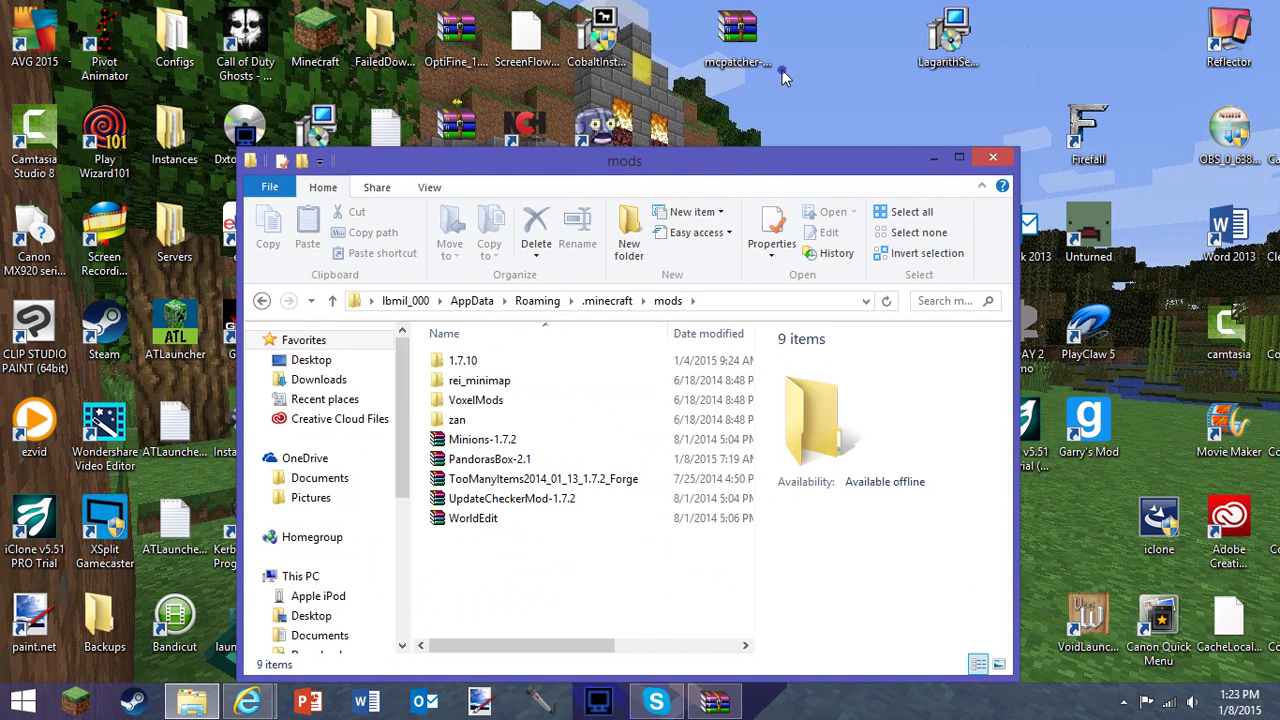
# - Snap the mods window right, drag the Flans Mod-1.7.10-4.9.0 archive into it, and start Minecraft Launcher
pyautogui.moveTo(757, 157); pyautogui.dragTo(1278, 165)
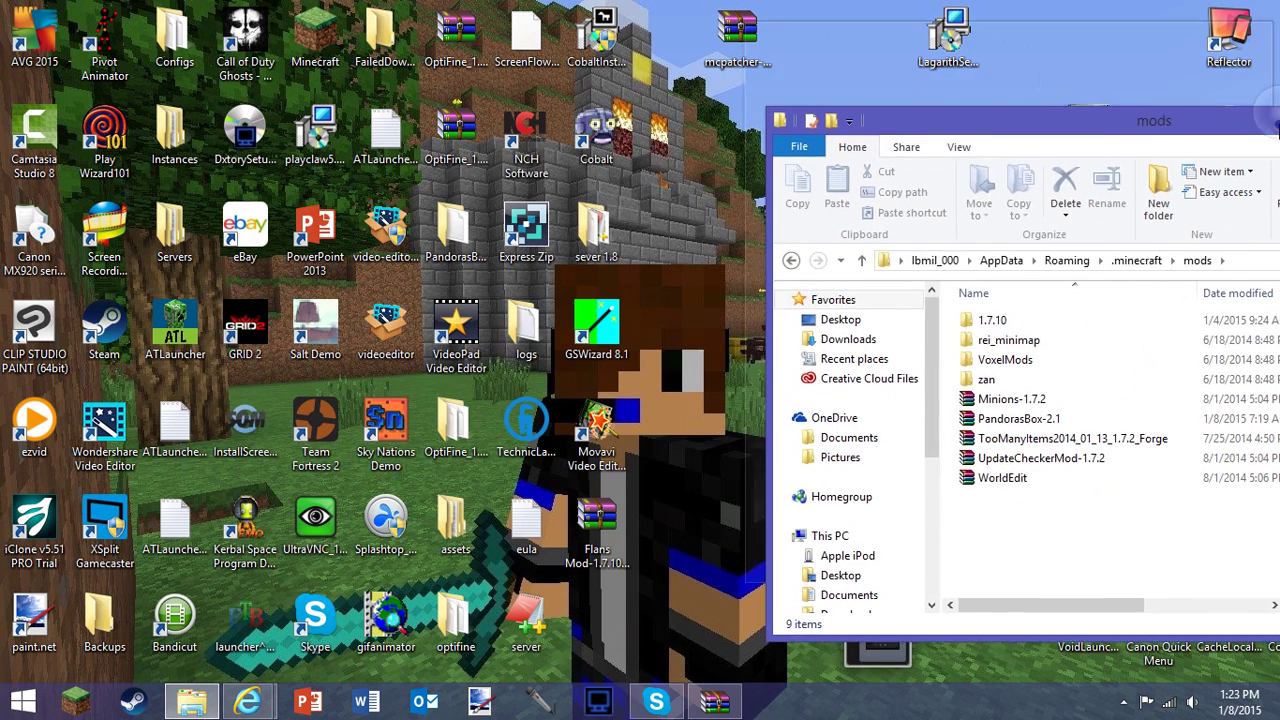
pyautogui.moveTo(597, 525); pyautogui.dragTo(920, 451)
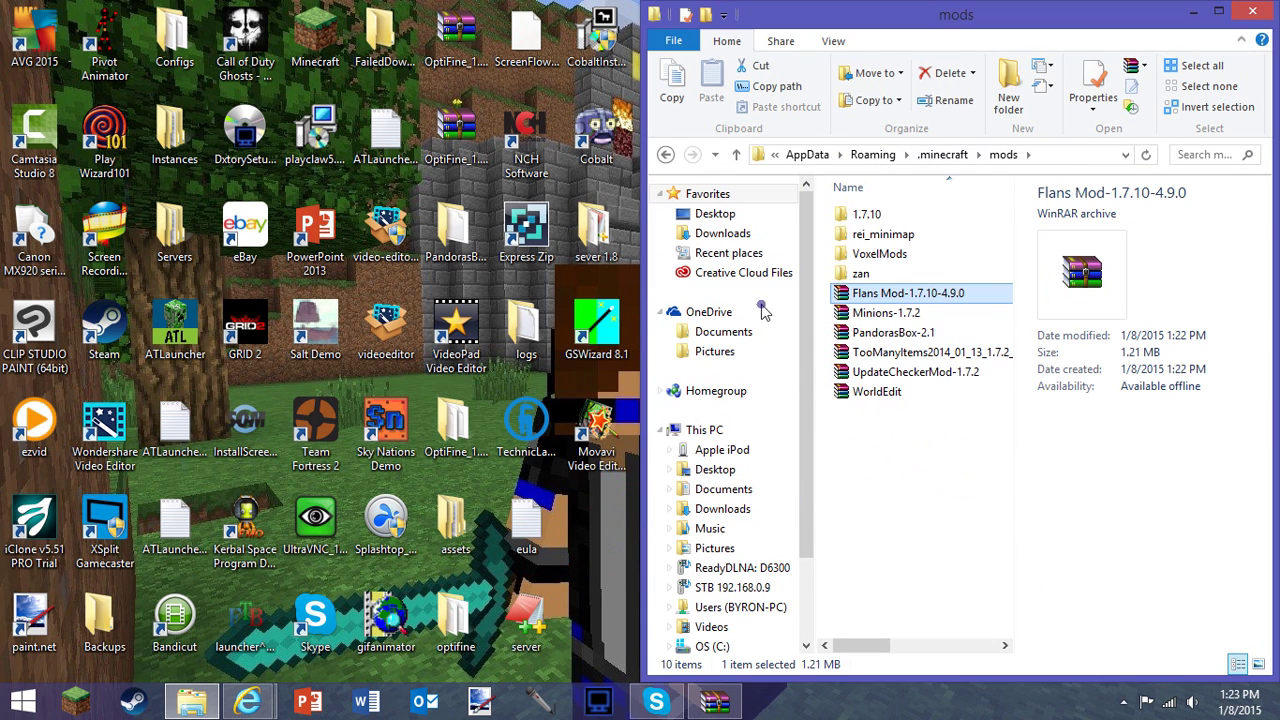
pyautogui.click(66, 700)
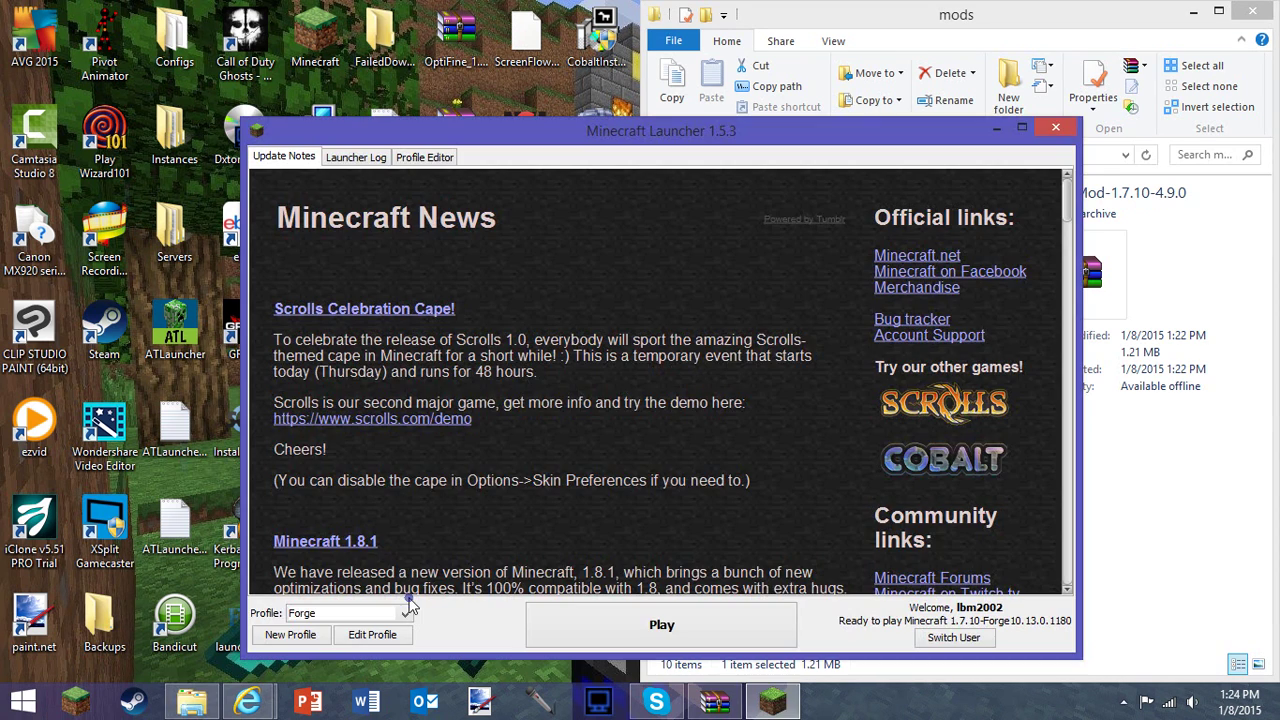
# - Confirm Forge in the profile list and launch Minecraft 1.7.10 with it
pyautogui.click(404, 616)
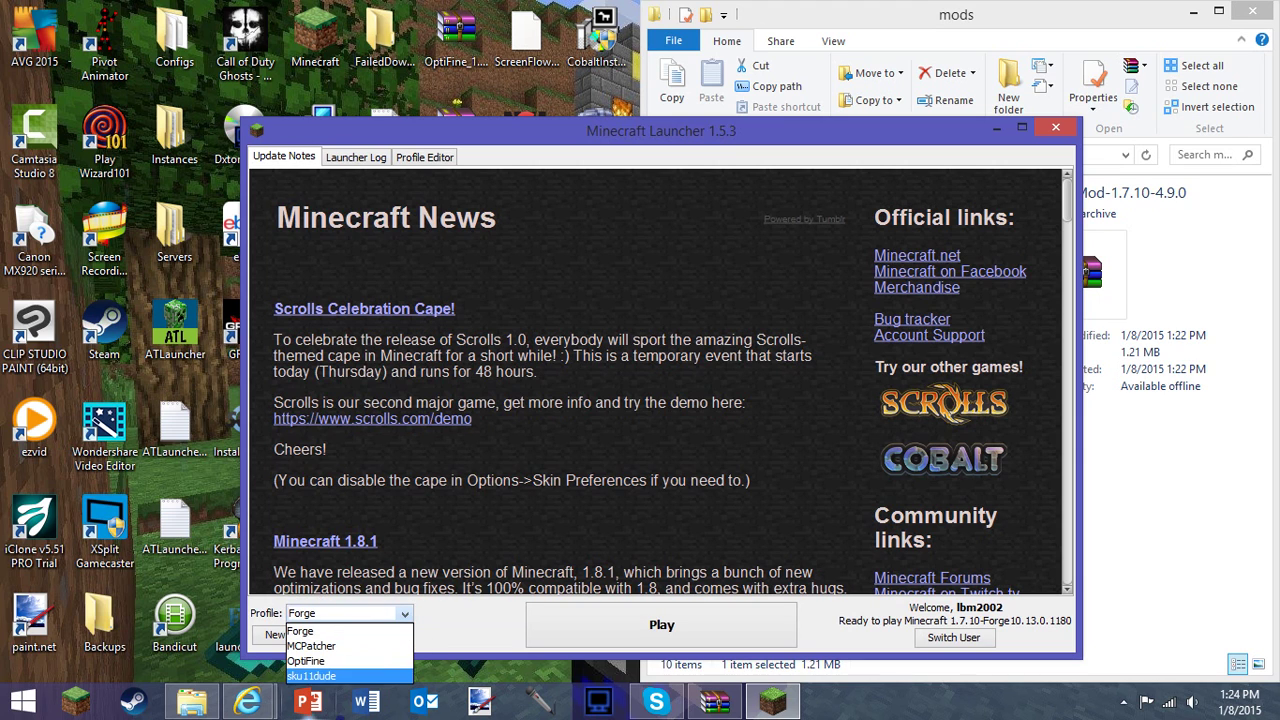
pyautogui.click(395, 630)
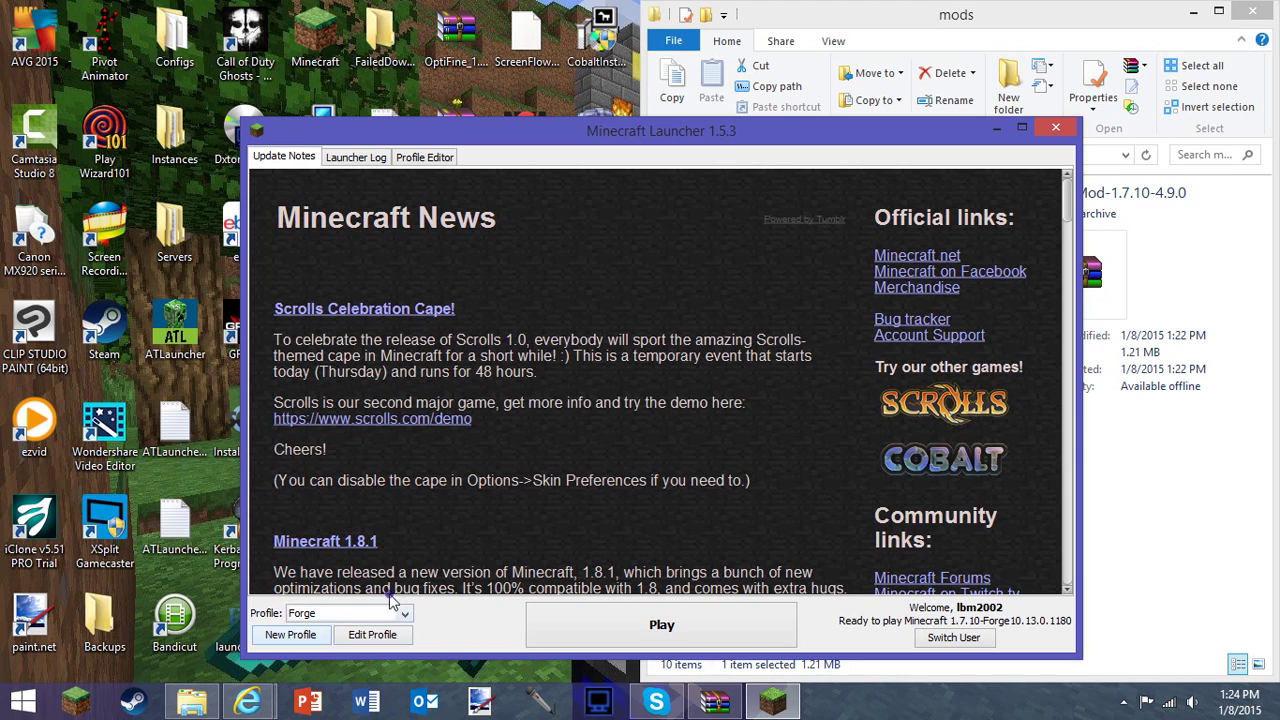
pyautogui.click(722, 643)
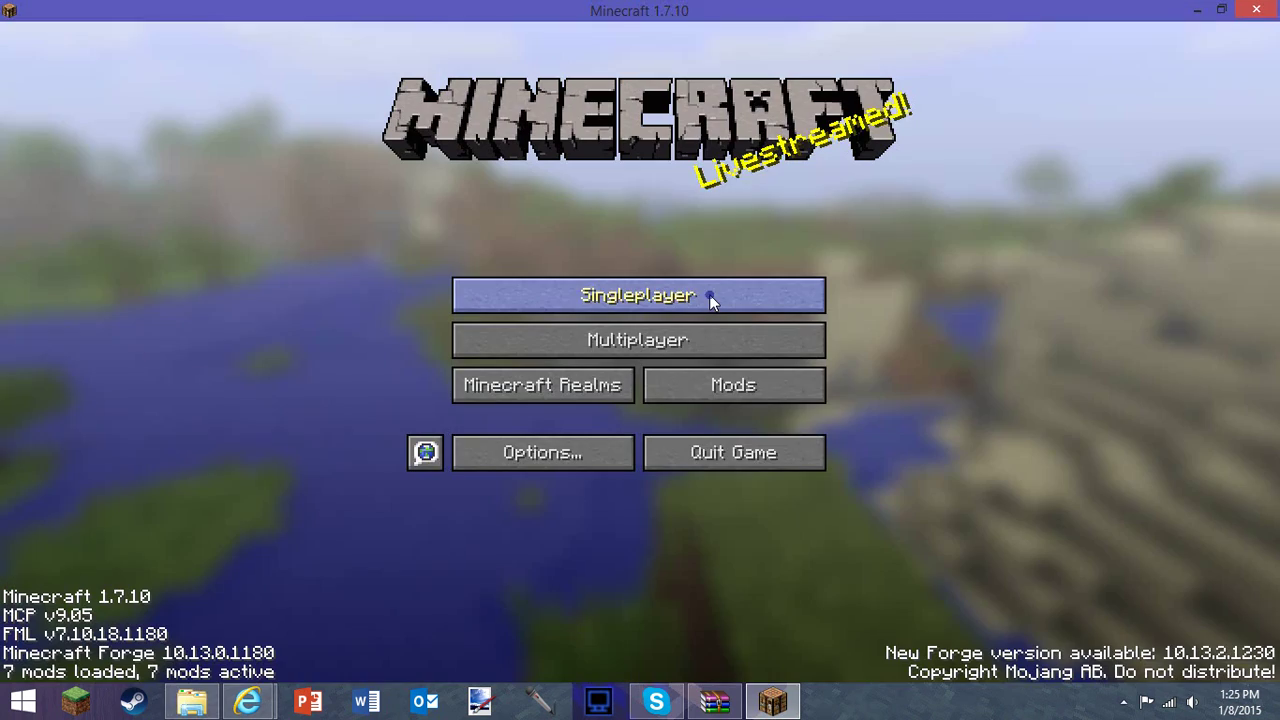
pyautogui.click(695, 388)
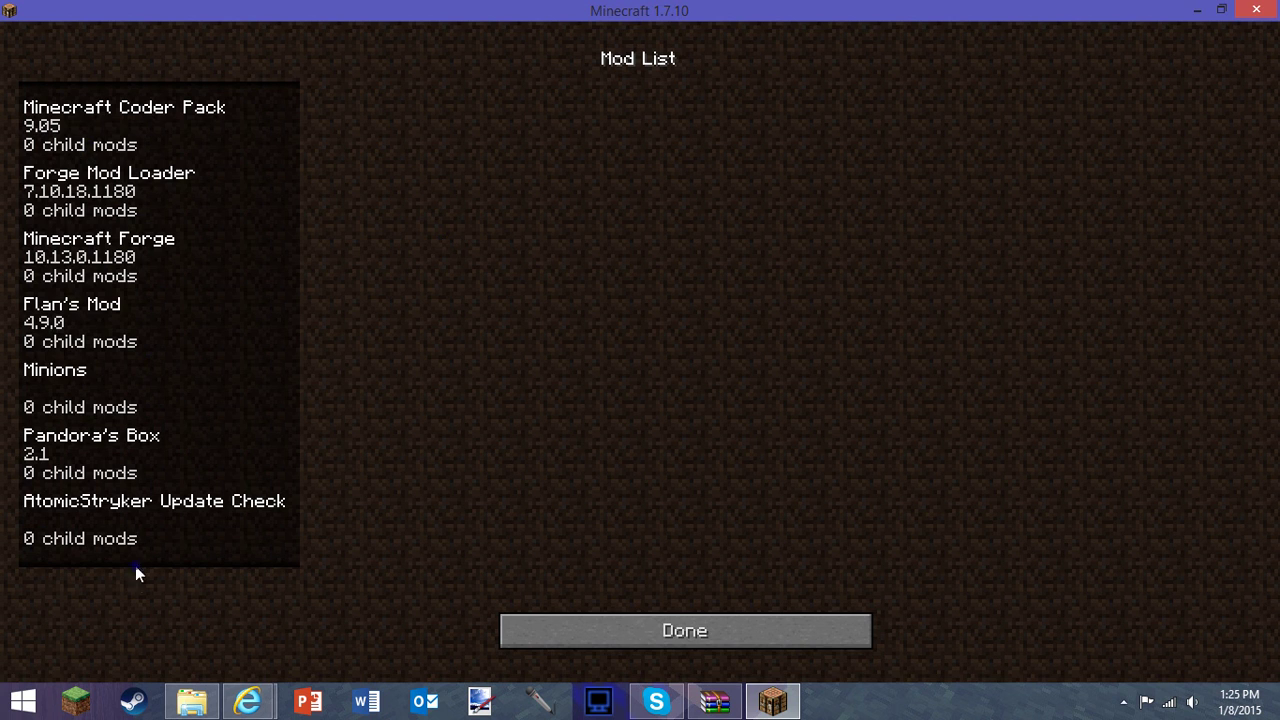
pyautogui.click(77, 508)
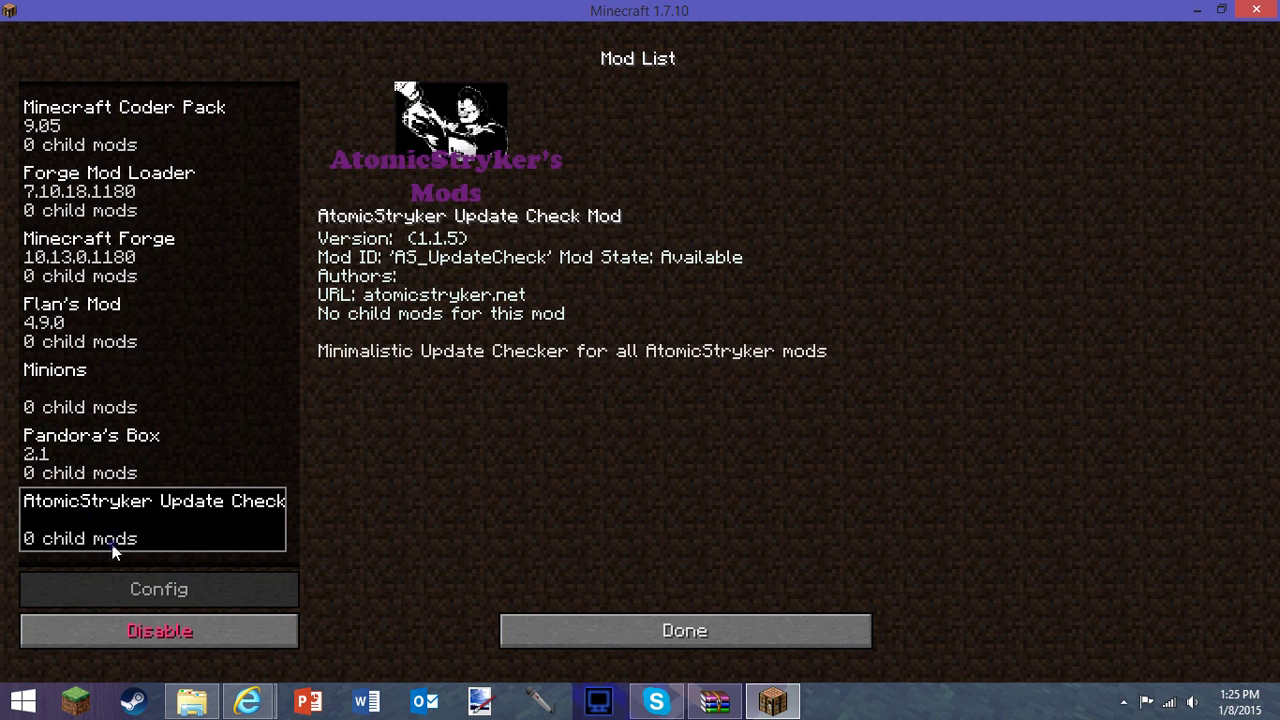
pyautogui.click(100, 470)
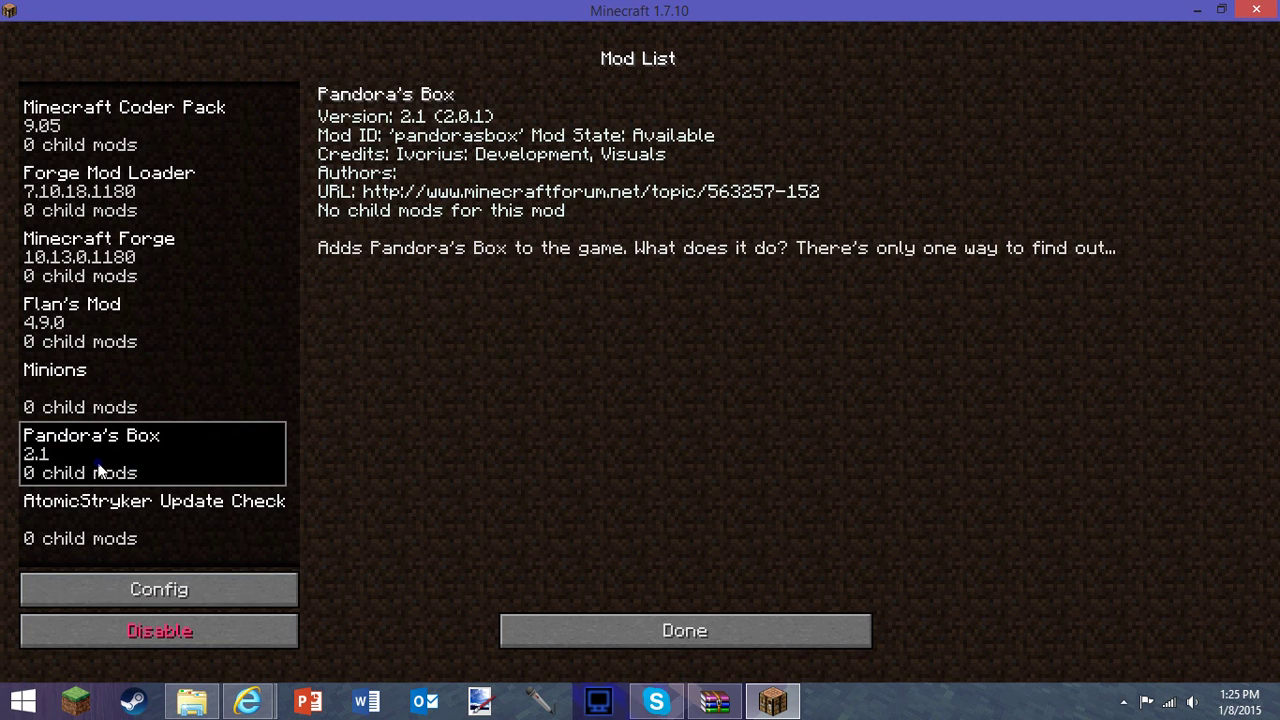
pyautogui.click(92, 405)
pyautogui.click(73, 333)
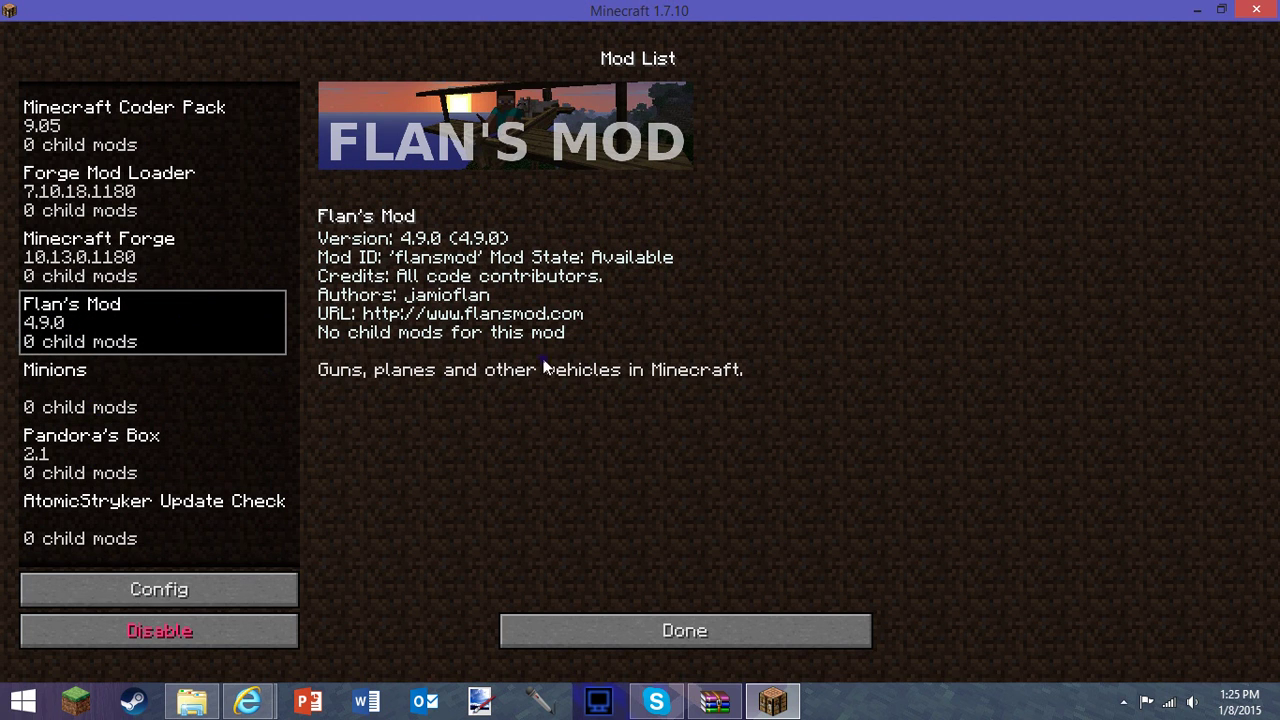
pyautogui.click(180, 590)
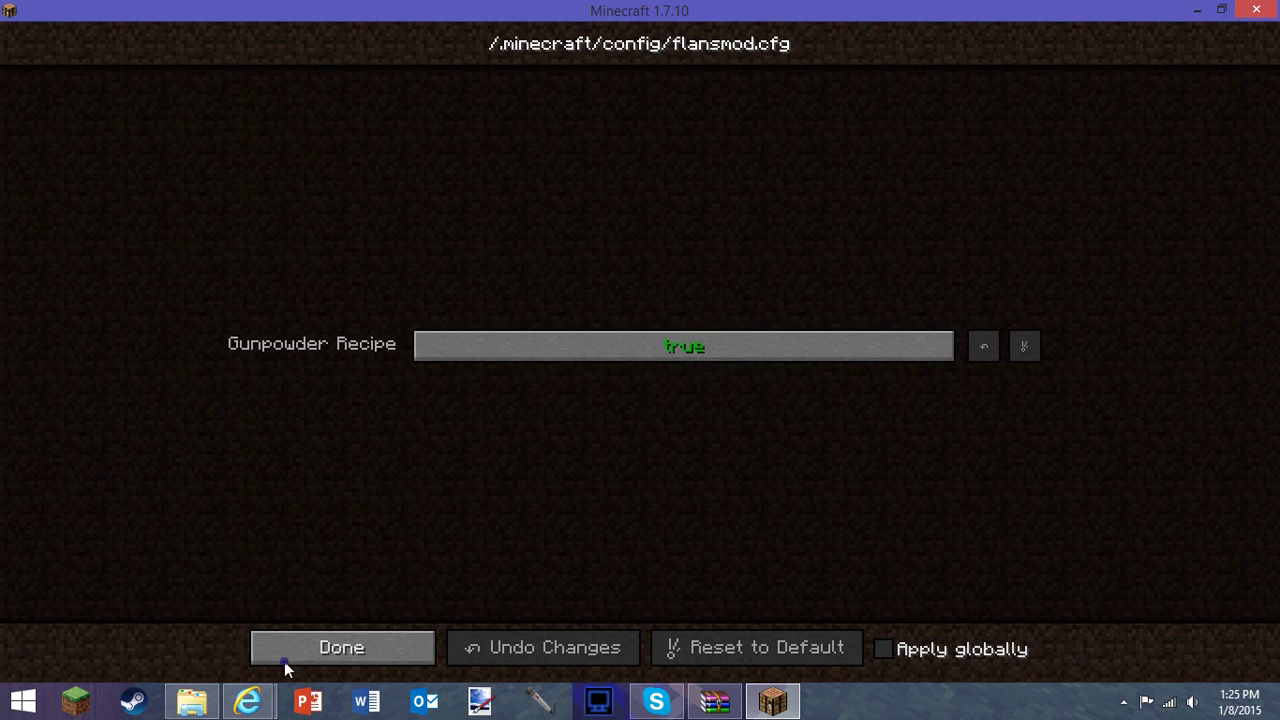
pyautogui.click(341, 647)
pyautogui.click(586, 620)
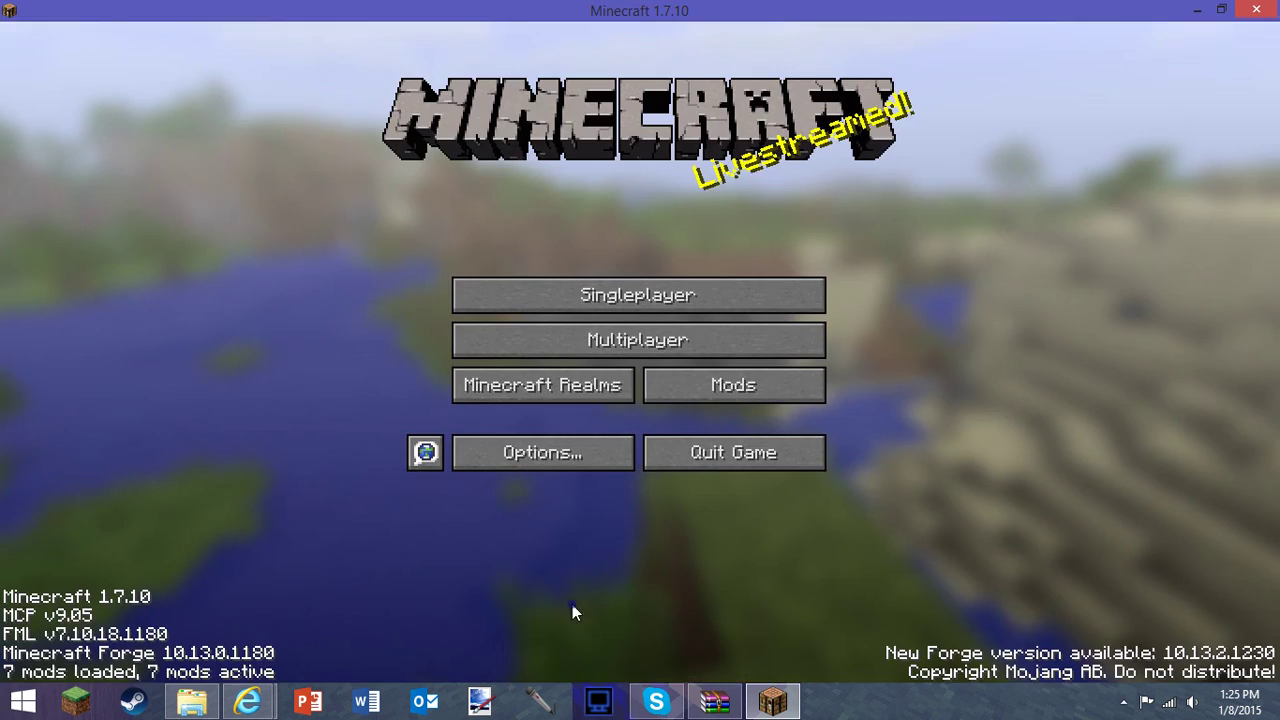
# - Open Singleplayer and load the world named moive
pyautogui.click(624, 298)
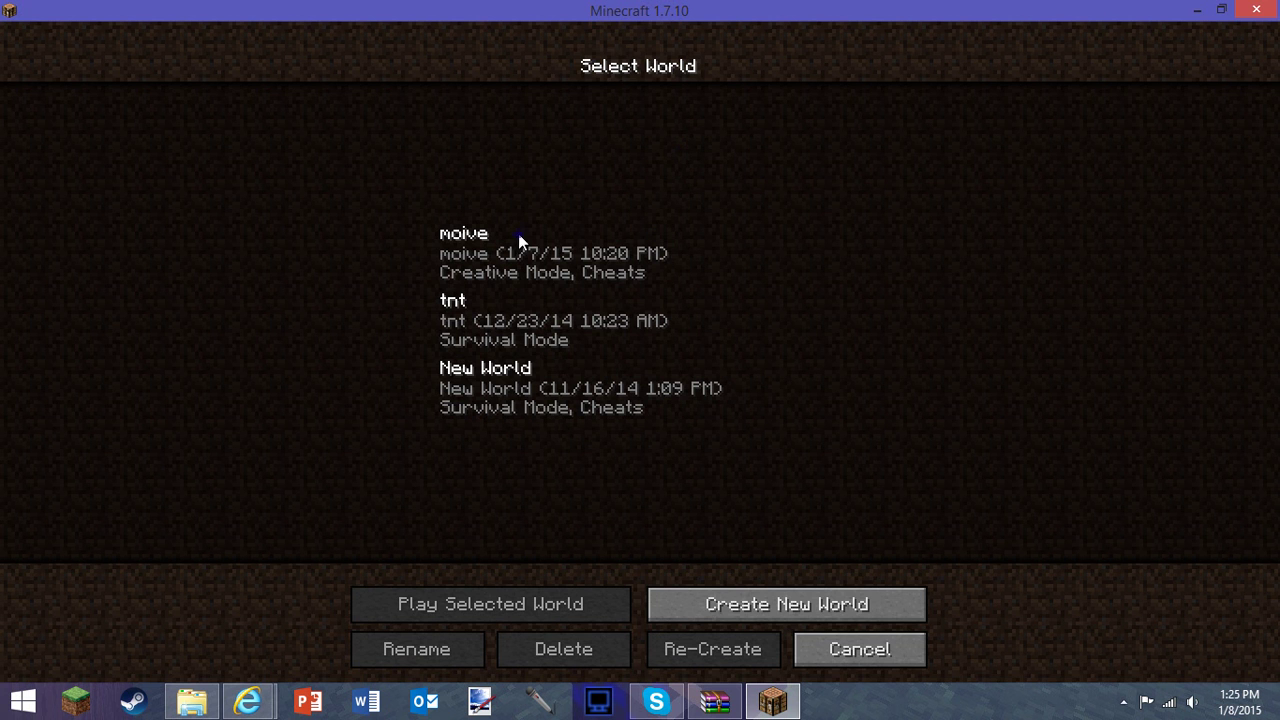
pyautogui.doubleClick(530, 270)
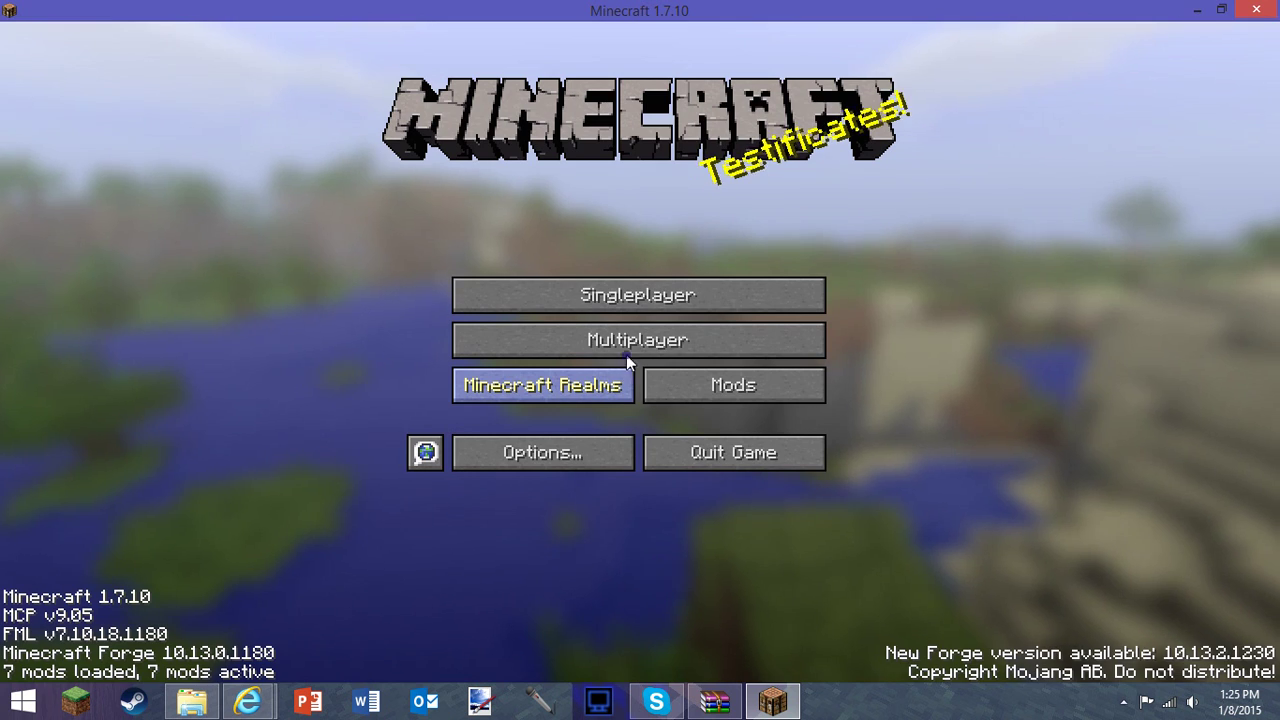
pyautogui.click(628, 345)
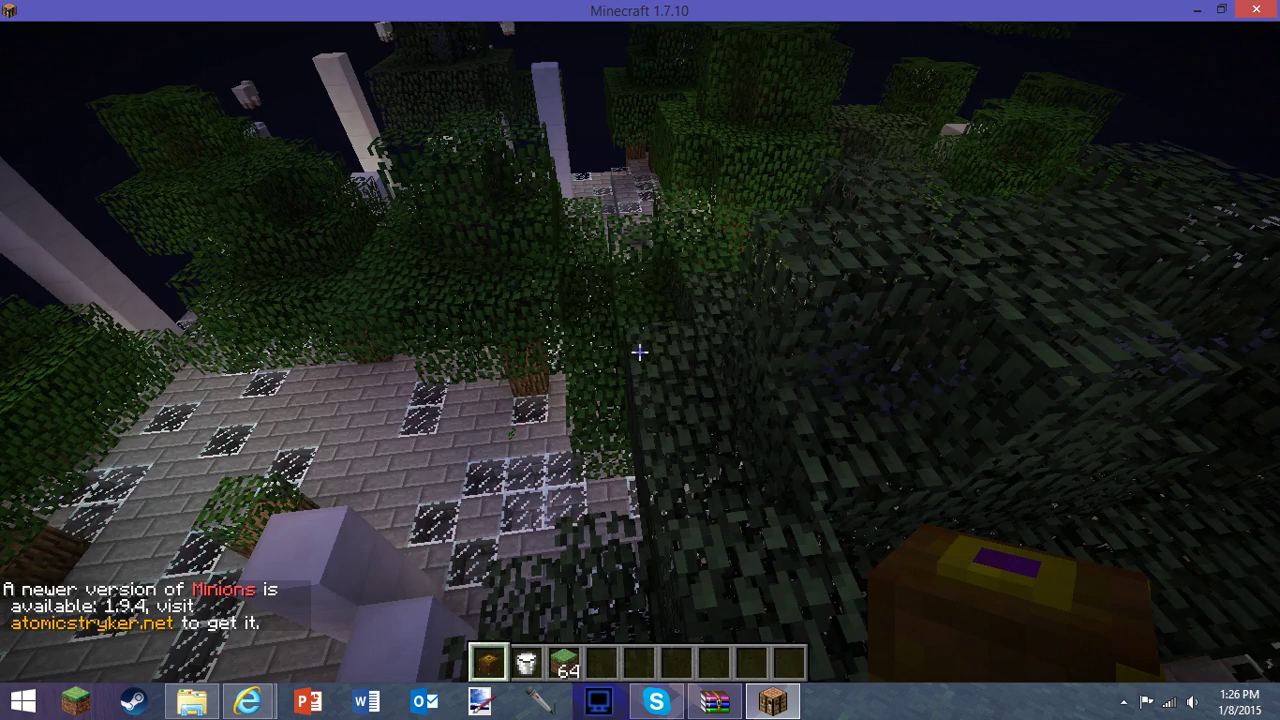
# - Open the creative inventory and browse Flan's Mod Guns, Vehicles, Parts, Team Stuff and Mechas tabs on page 2
pyautogui.press('e')
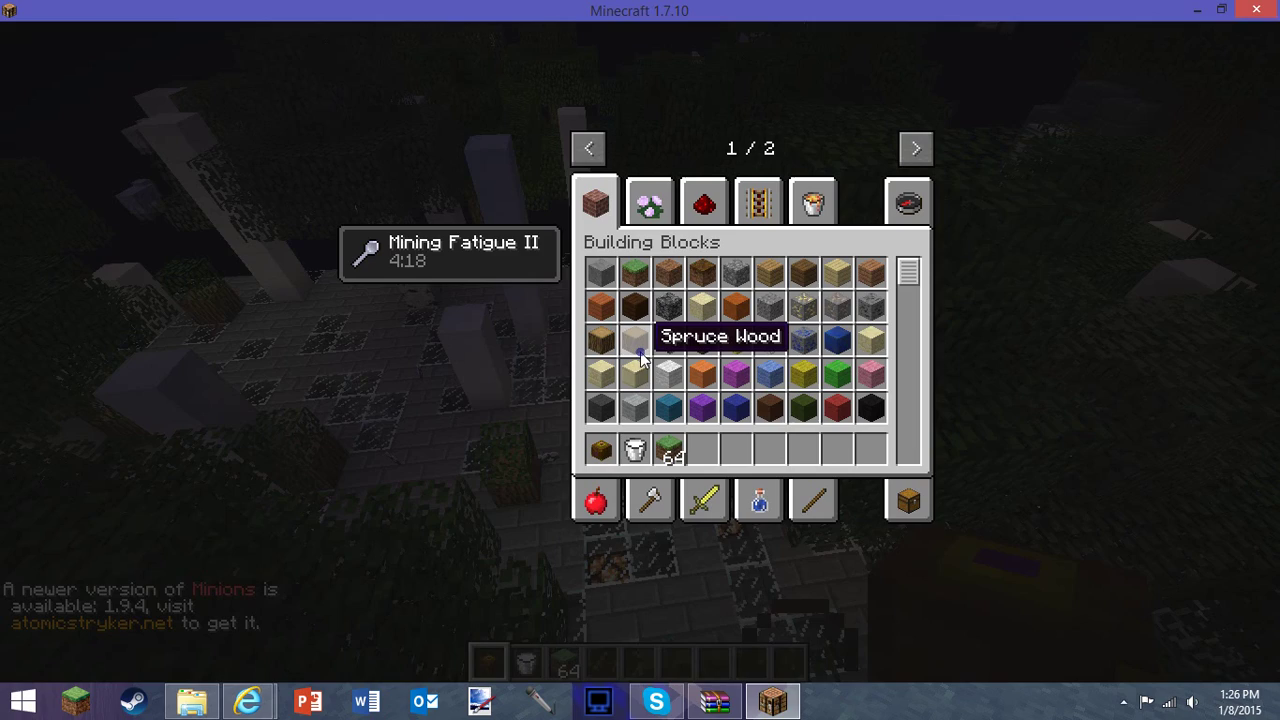
pyautogui.click(916, 149)
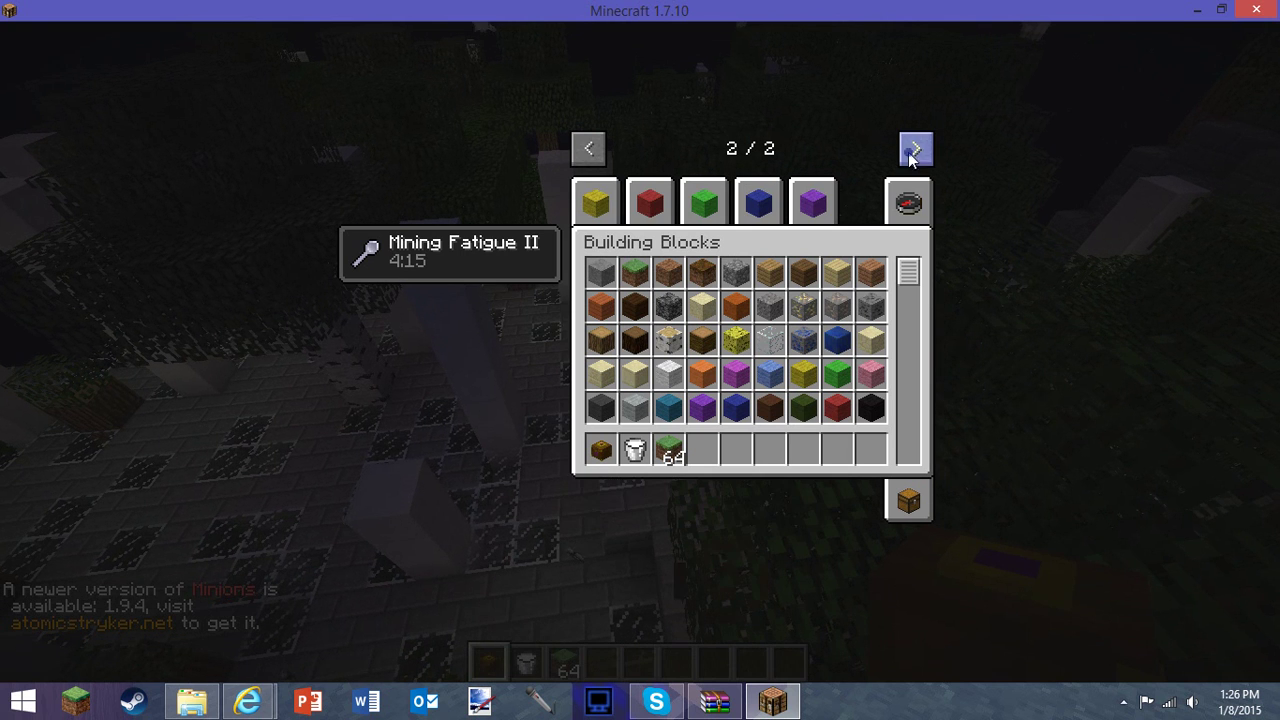
pyautogui.click(610, 206)
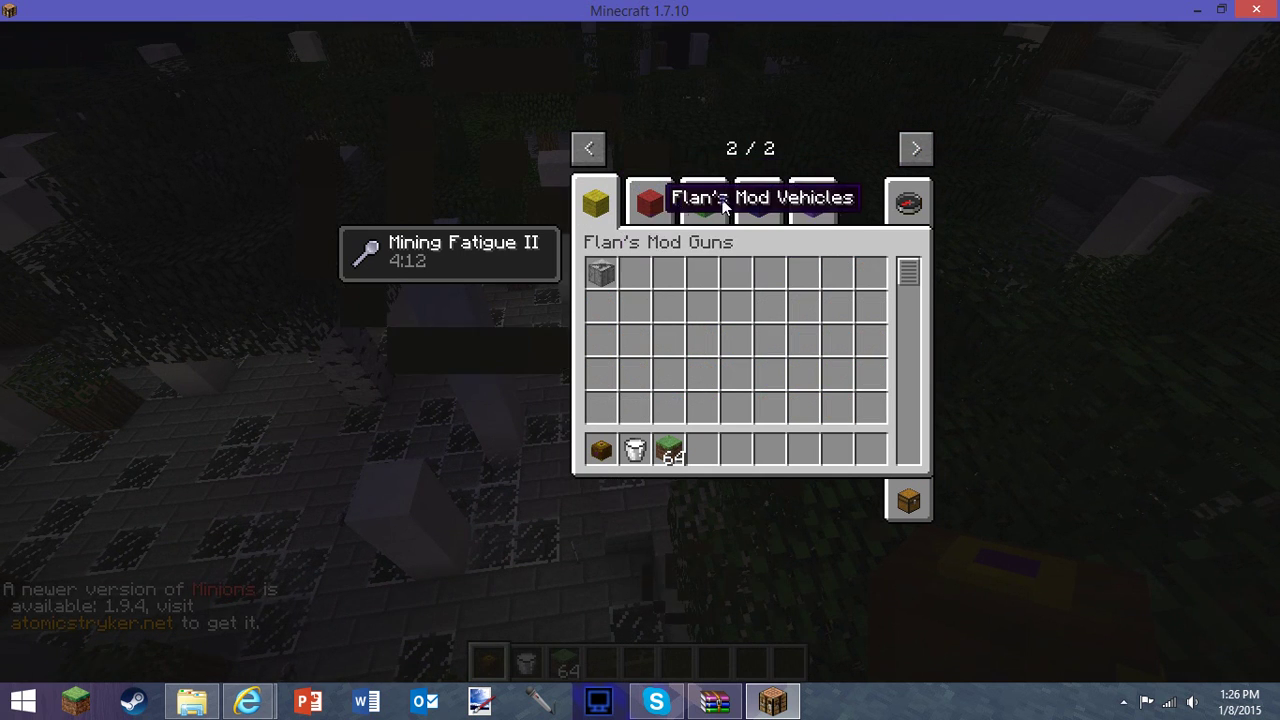
pyautogui.click(650, 205)
pyautogui.click(704, 204)
pyautogui.click(790, 188)
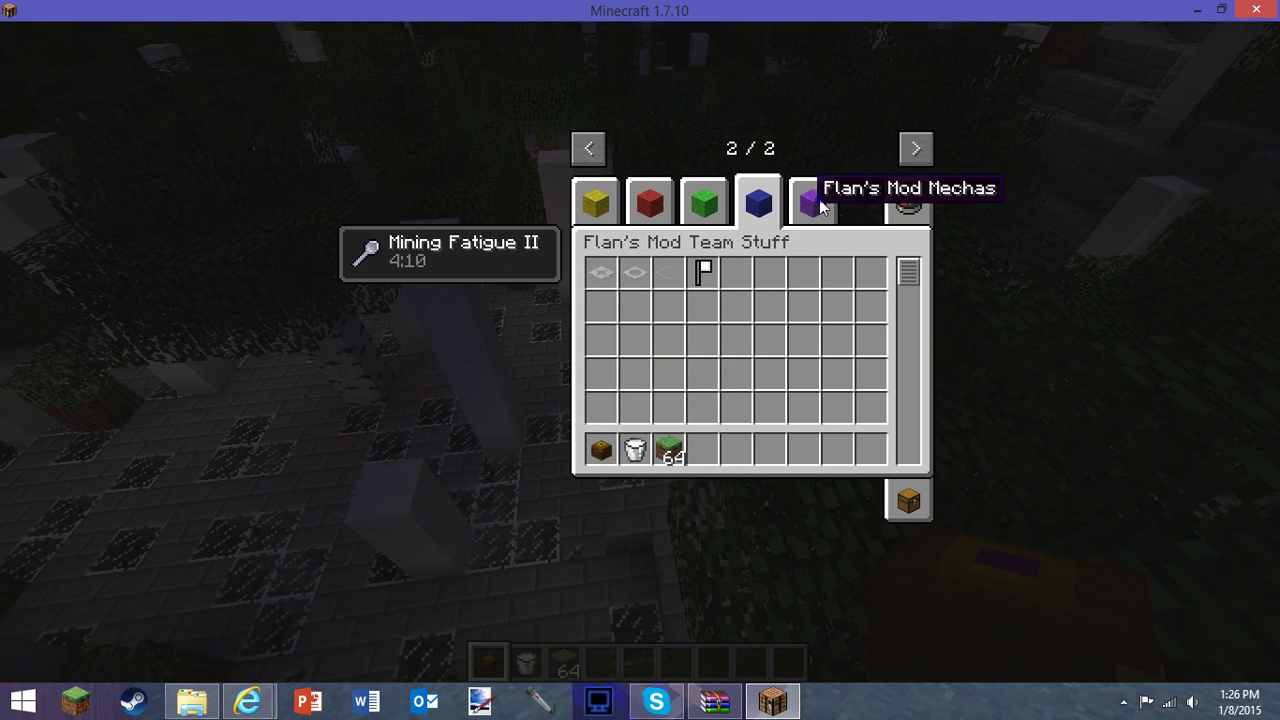
pyautogui.click(811, 196)
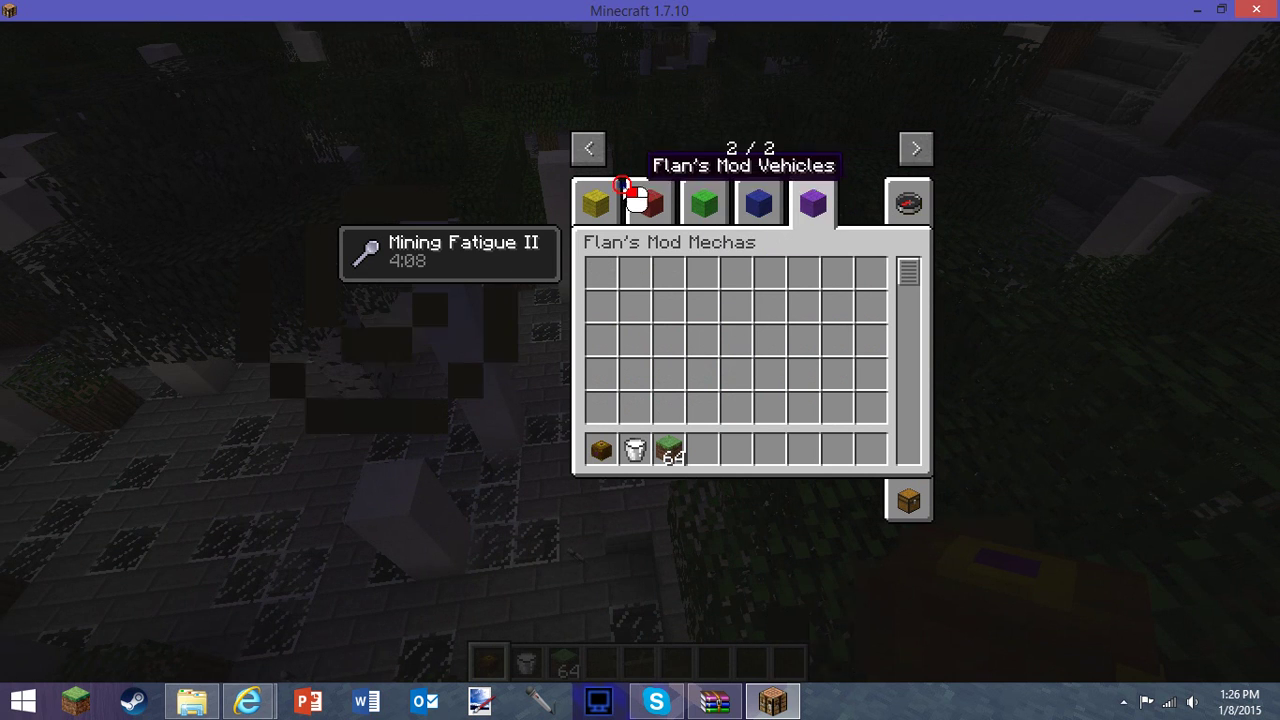
pyautogui.click(596, 204)
# - Return to page 1 and browse Foodstuffs, Tools, Combat, Brewing, Materials, Building Blocks and Decoration Blocks tabs
pyautogui.click(588, 148)
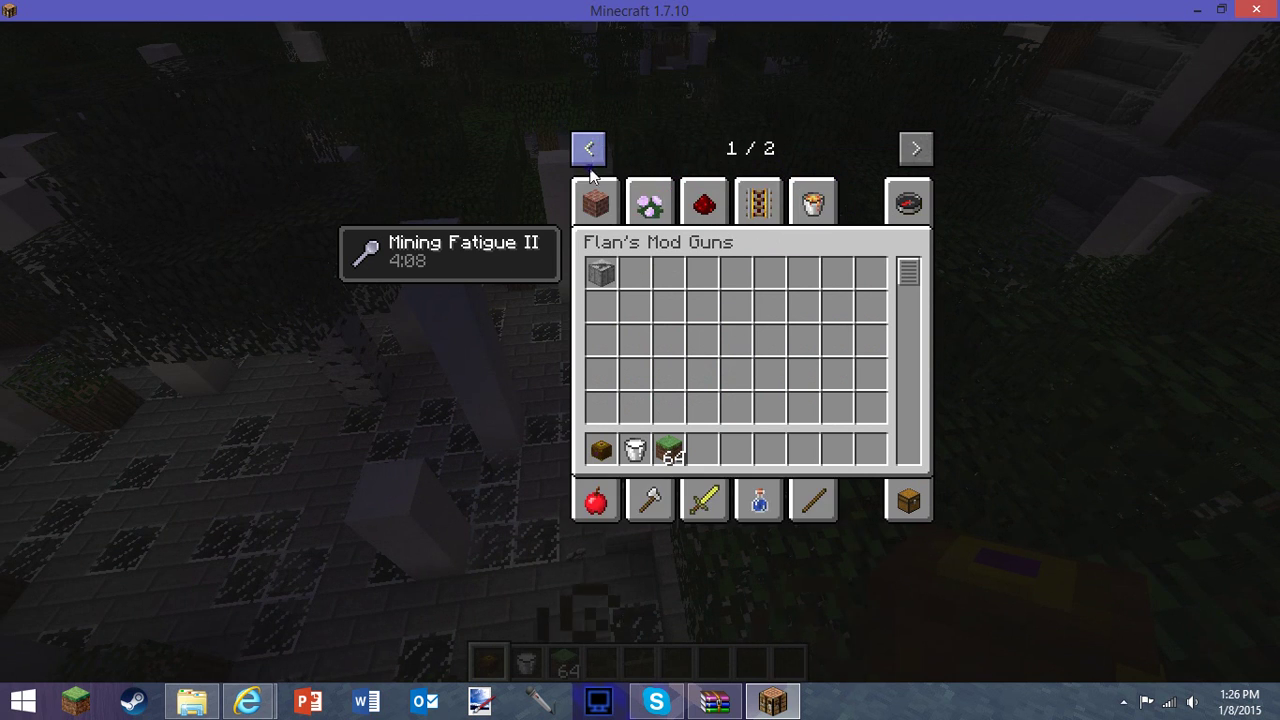
pyautogui.click(597, 501)
pyautogui.click(652, 500)
pyautogui.click(705, 500)
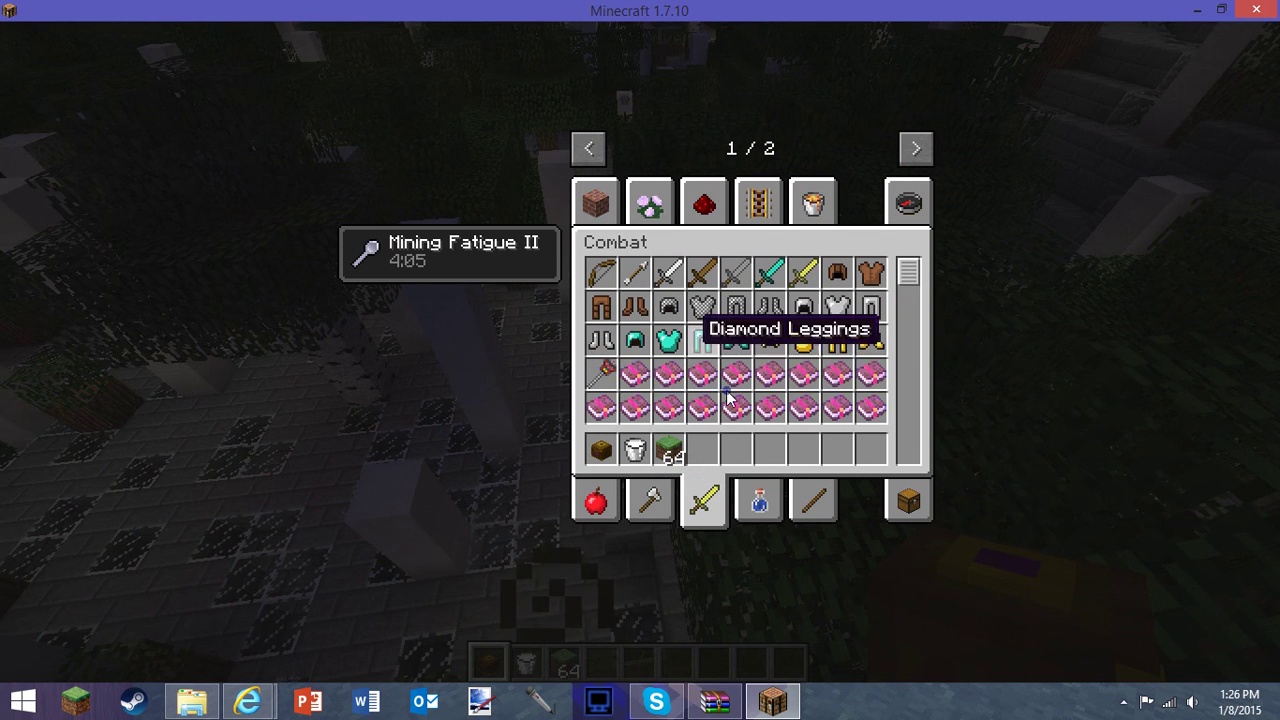
pyautogui.click(742, 490)
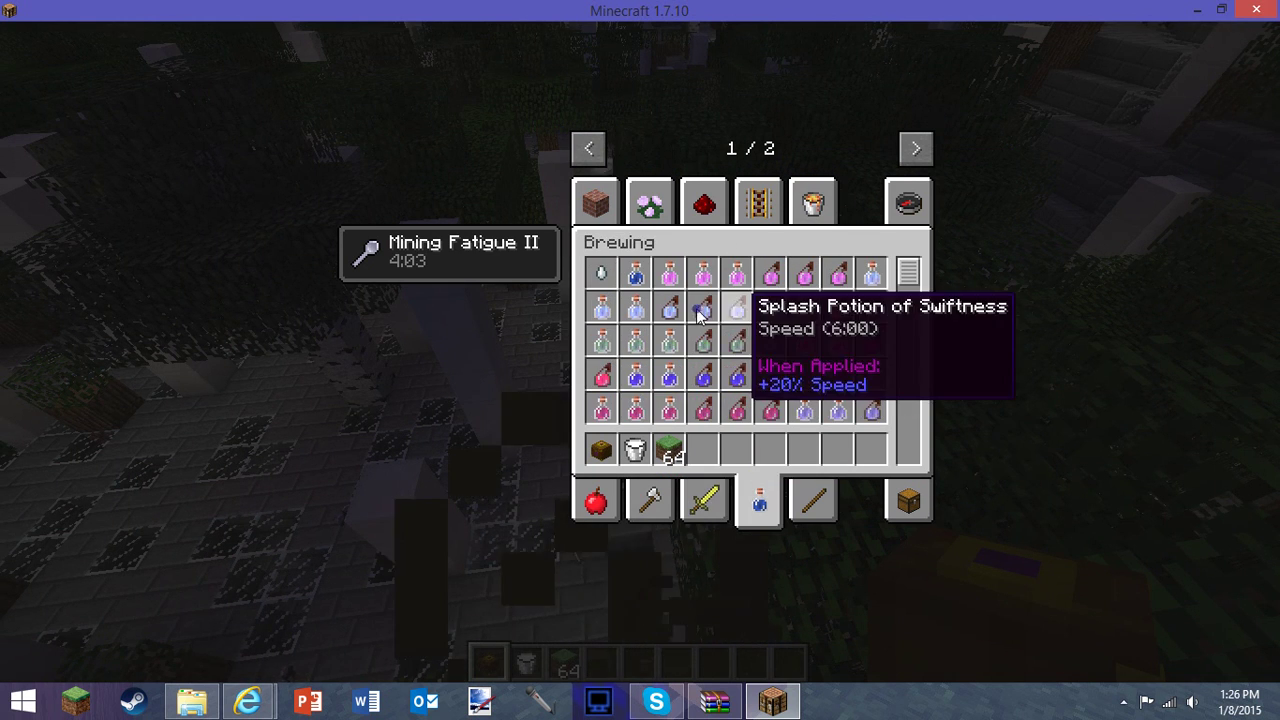
pyautogui.click(812, 488)
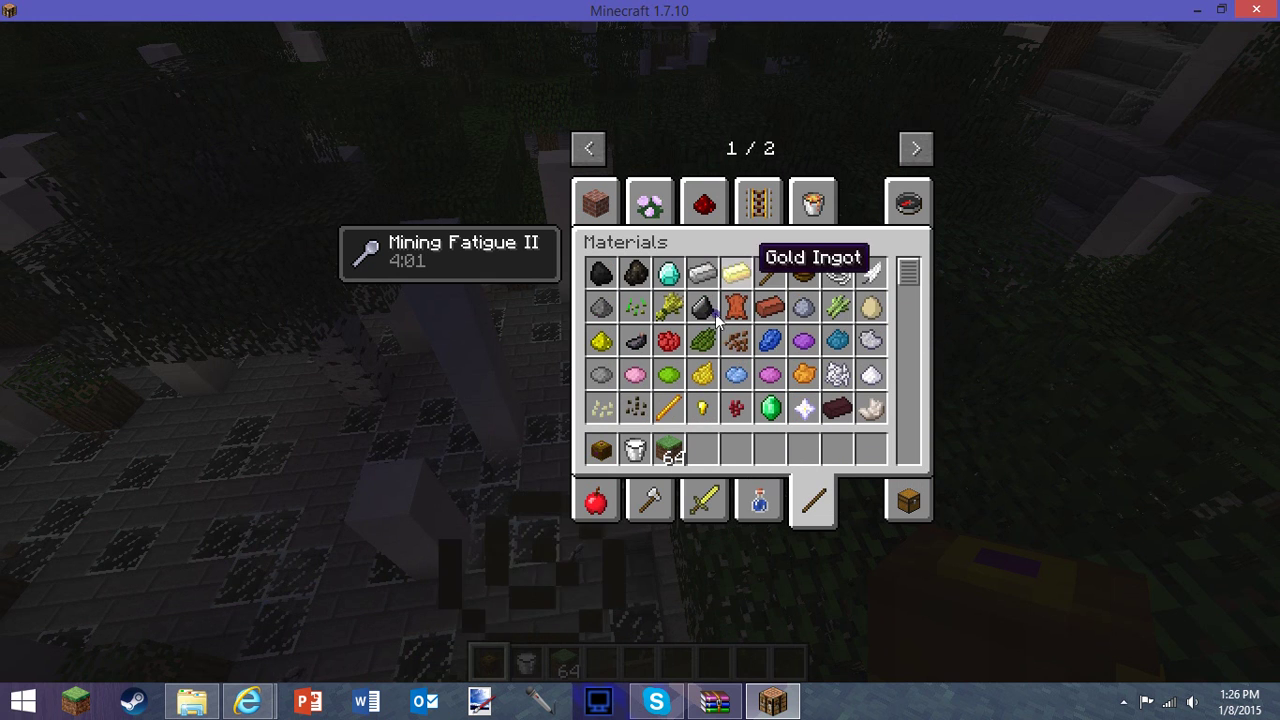
pyautogui.click(595, 202)
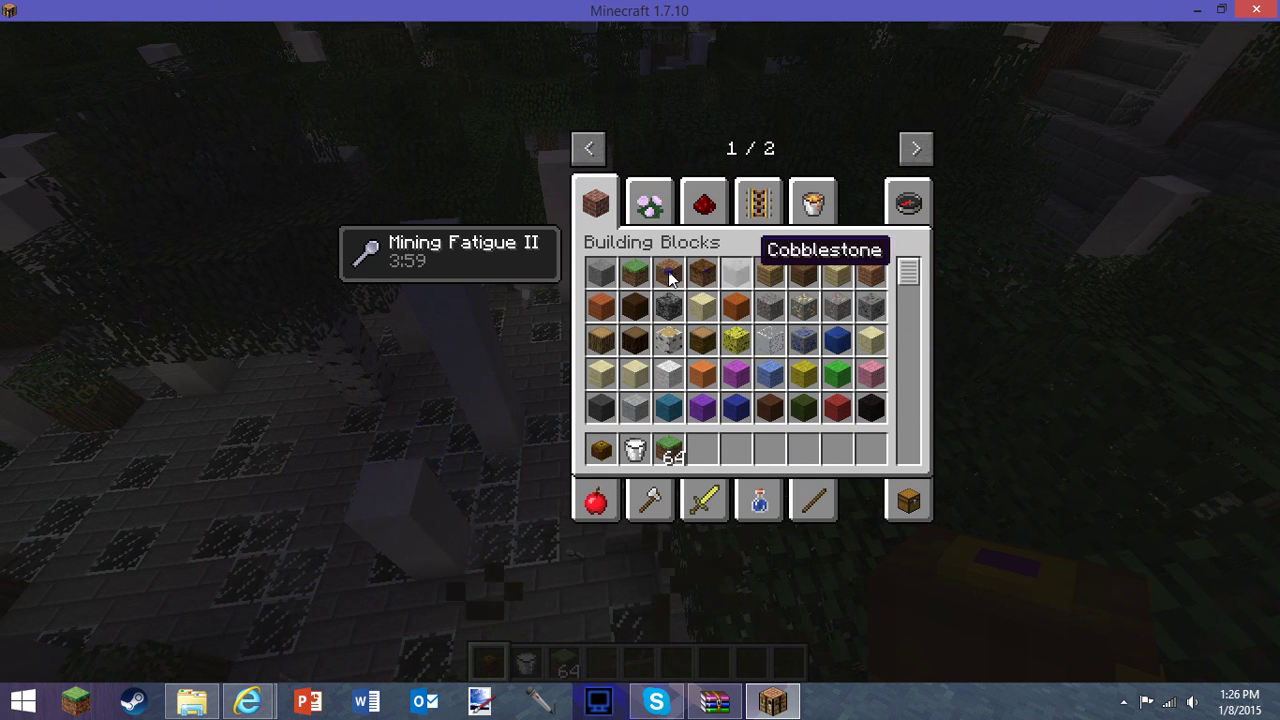
pyautogui.scroll(-6, 666, 274)
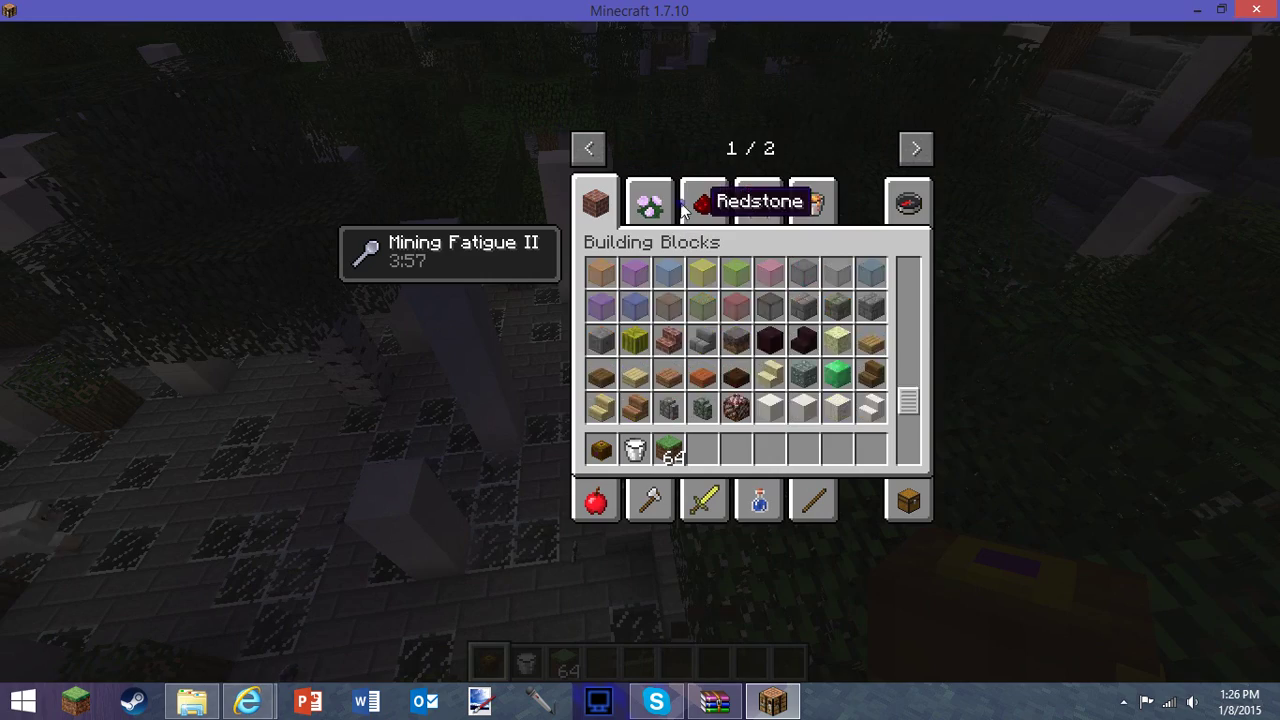
pyautogui.click(649, 204)
pyautogui.scroll(-3, 768, 252)
pyautogui.scroll(-5, 886, 134)
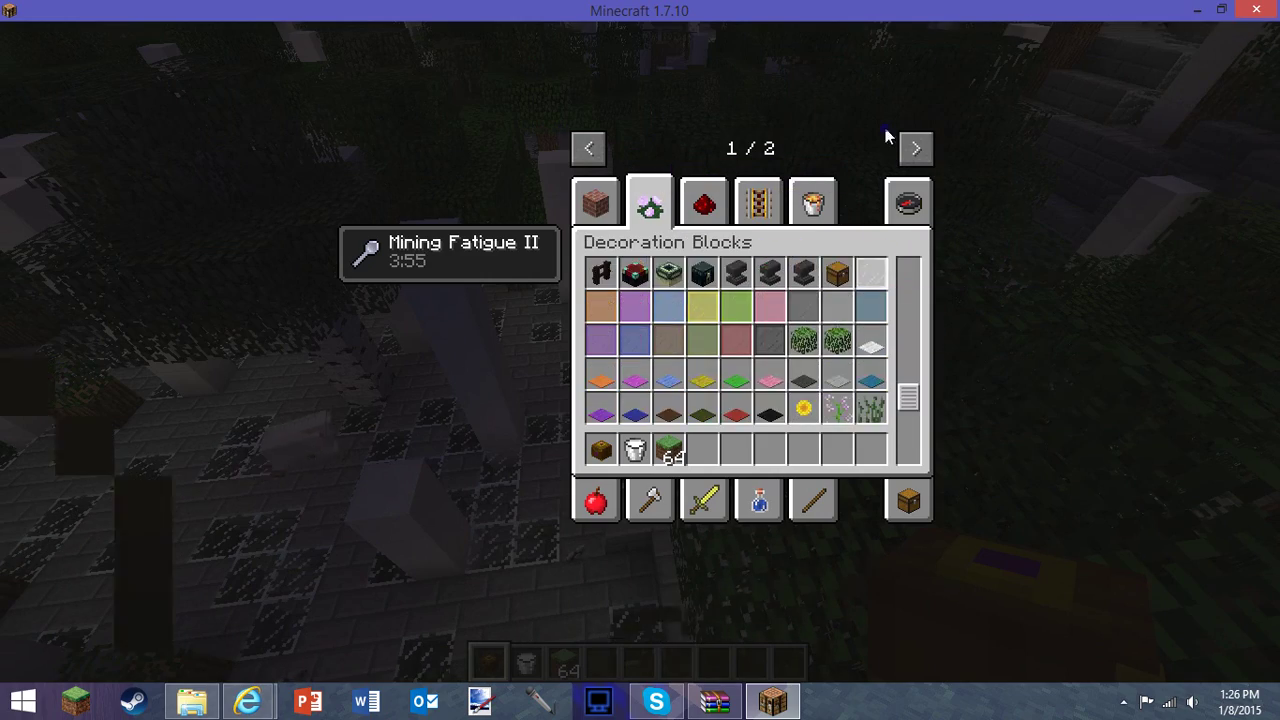
# - Close the creative inventory with E and hide the HUD with F1
pyautogui.press('e')
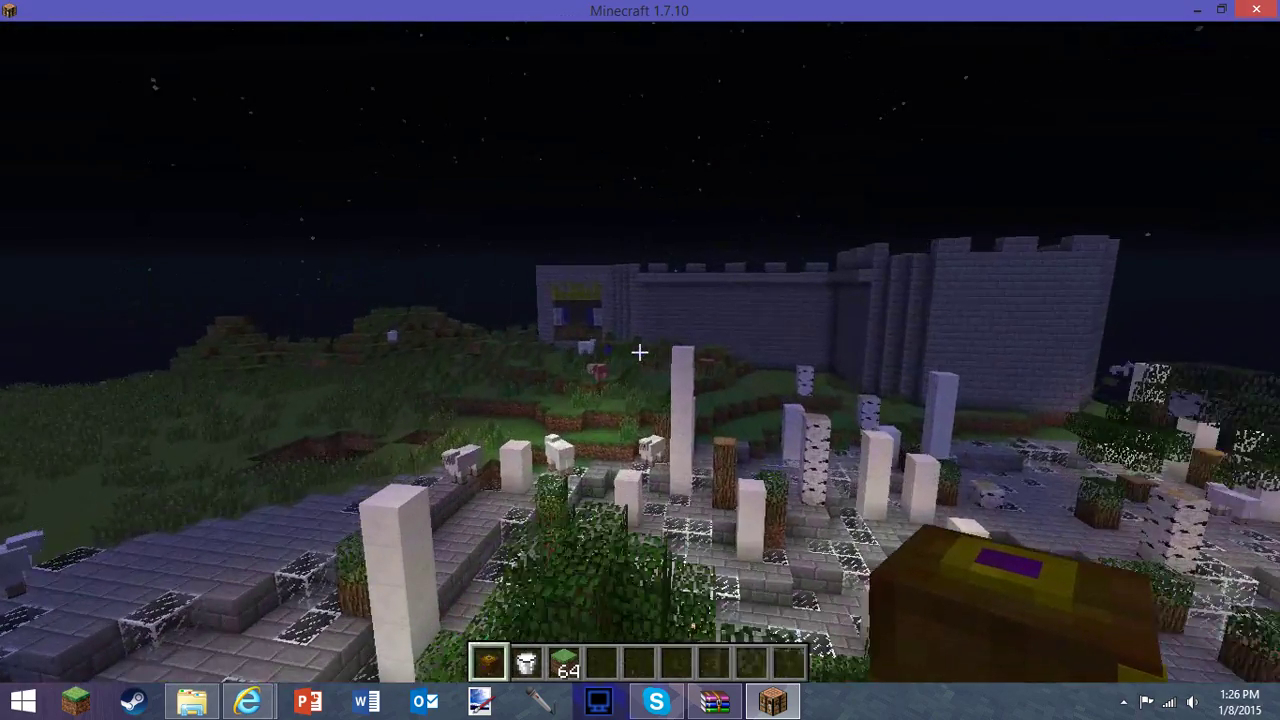
pyautogui.press('F1')
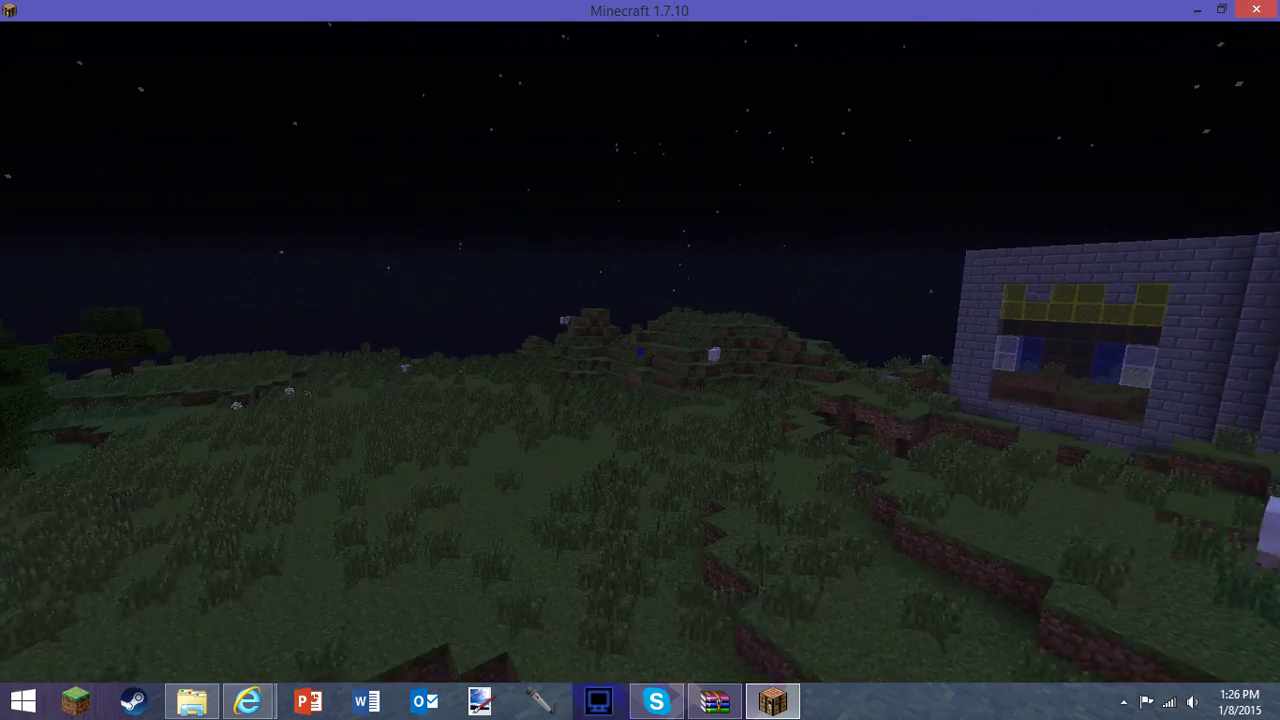